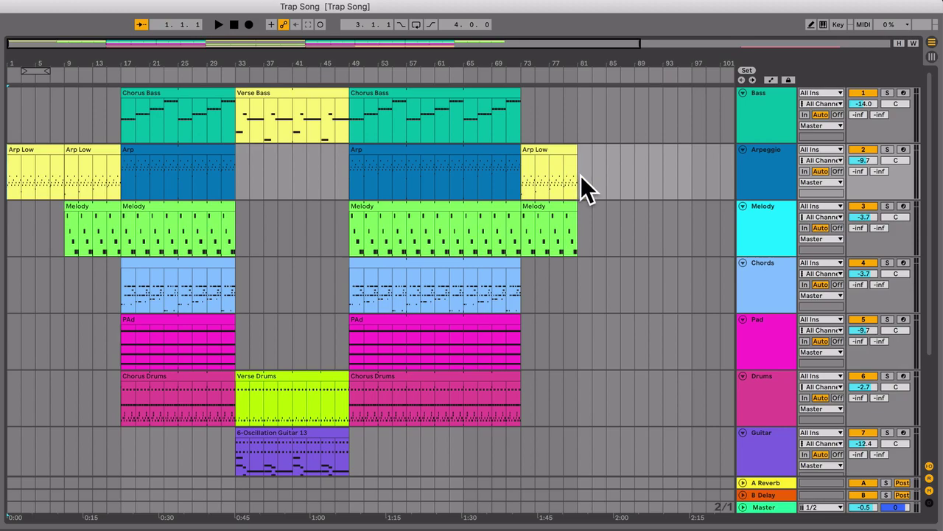
Step: Move the final Arp Low and Melody clips together eight bars later so they start at bar 81
click(547, 151)
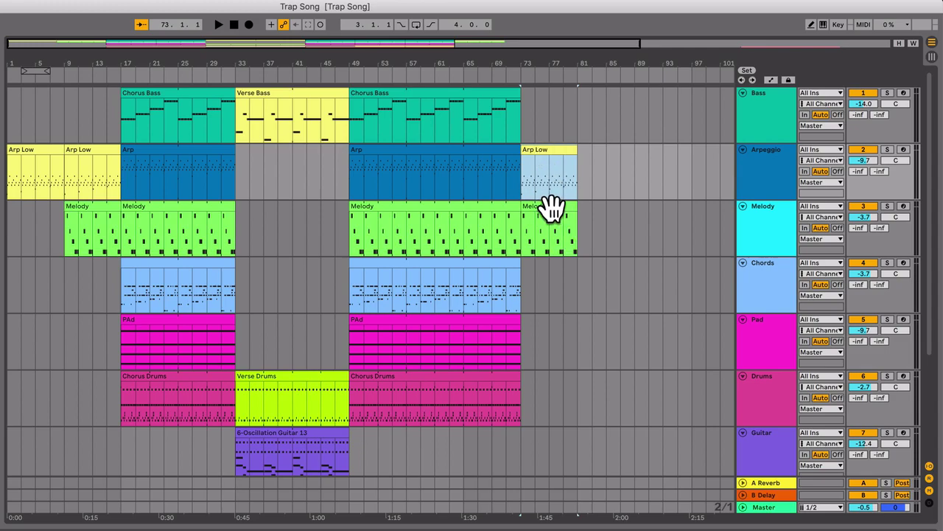
key(shift)
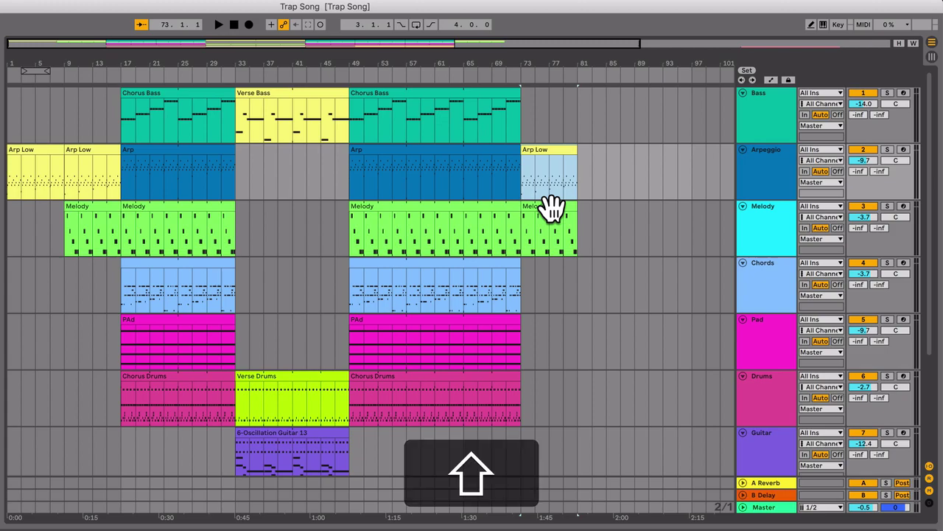
shift+click(551, 209)
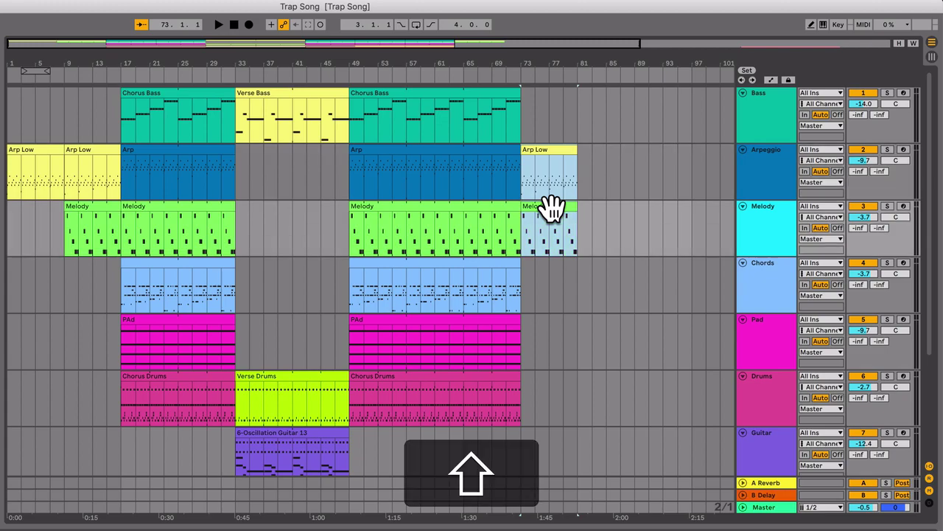
drag(552, 209, 602, 209)
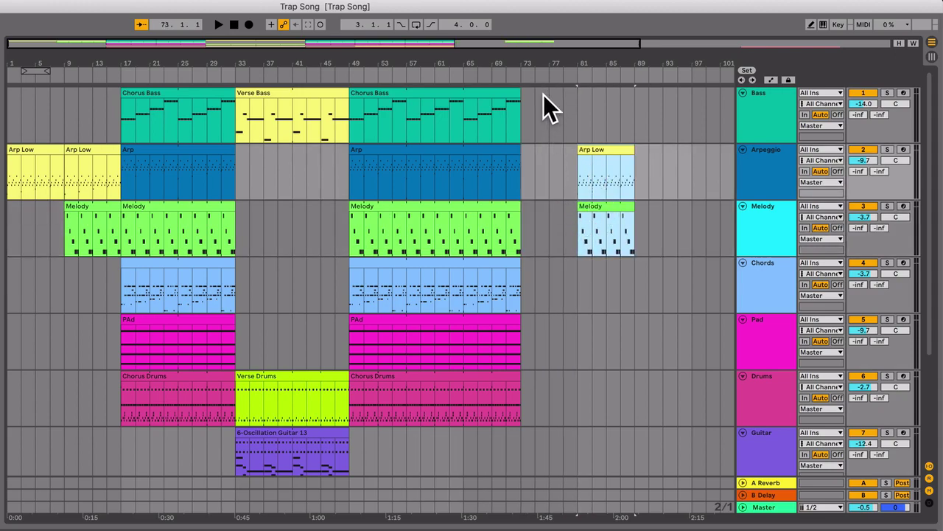
Step: Extend the second chorus clips on all of their tracks from bar 73 to end at bar 81
scroll(537, 98, down, 5)
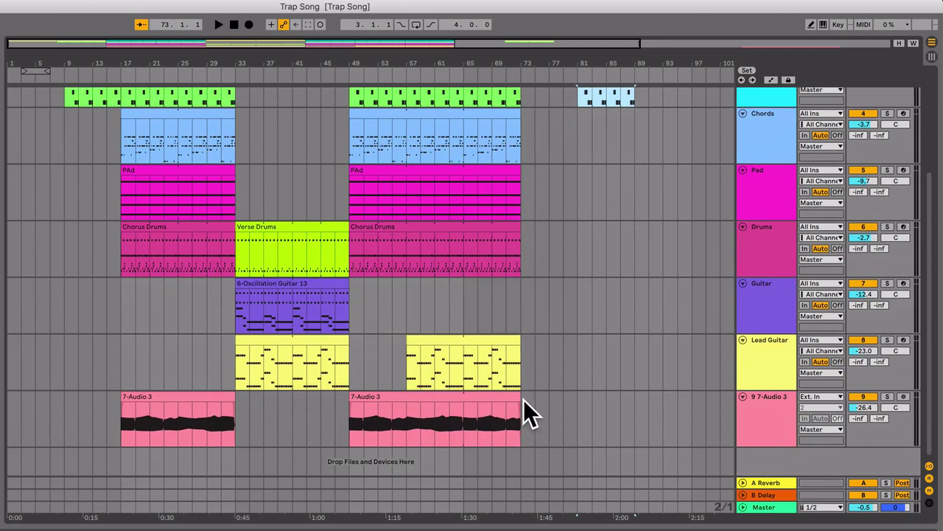
scroll(537, 100, up, 5)
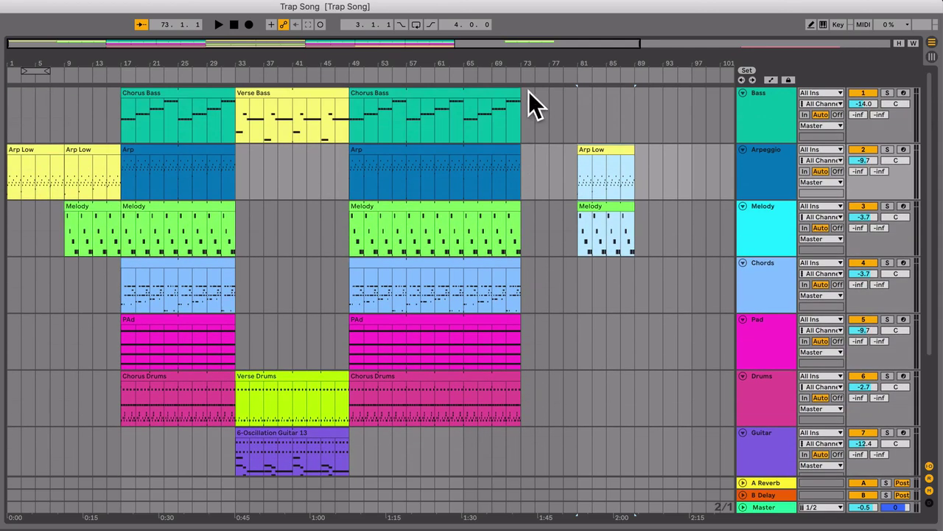
click(524, 99)
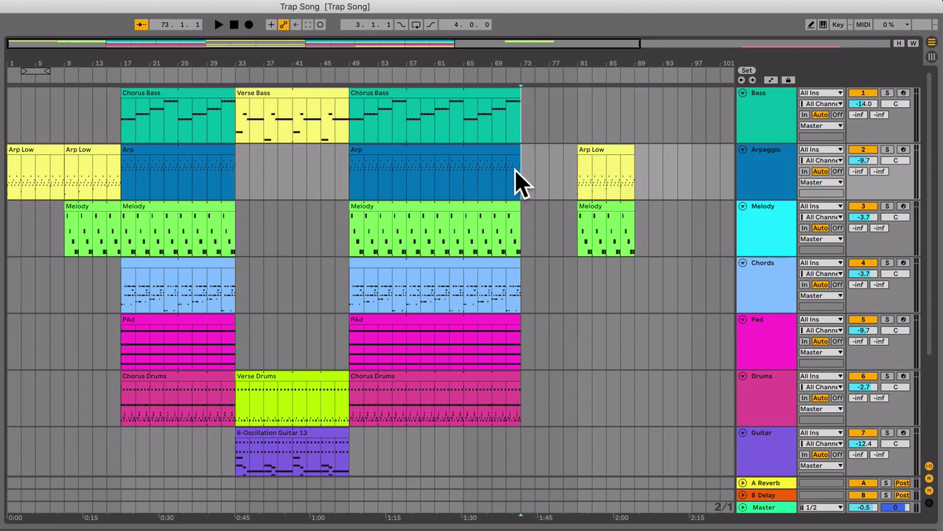
drag(519, 177, 476, 499)
scroll(472, 499, down, 3)
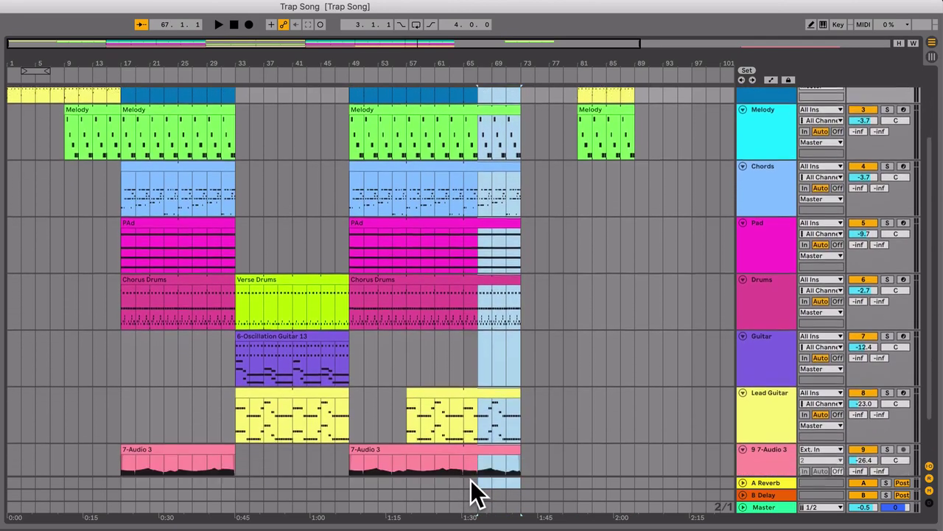
scroll(476, 492, down, 3)
shift+click(468, 447)
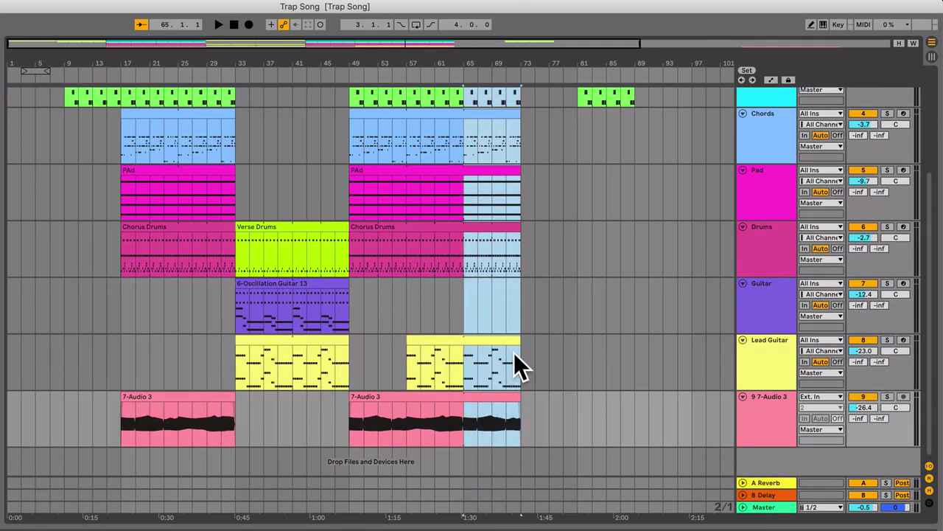
scroll(514, 346, up, 1)
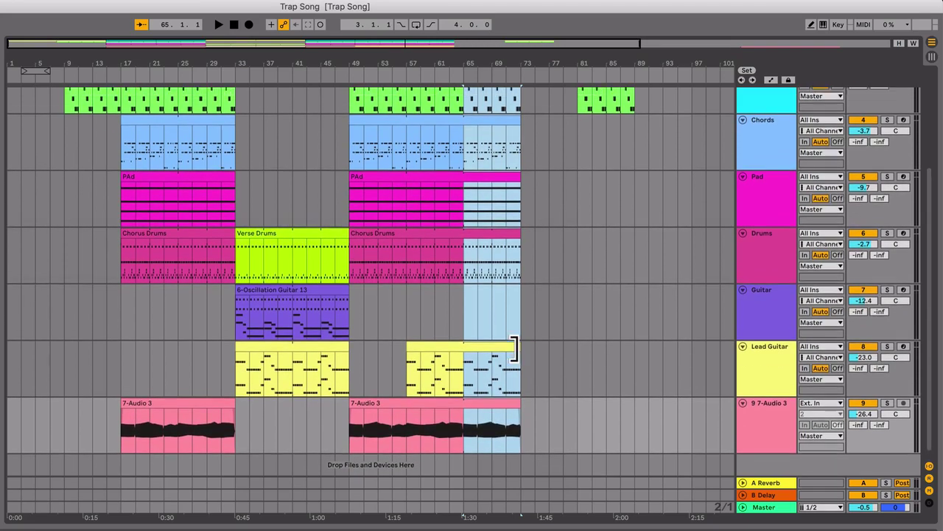
scroll(528, 355, up, 5)
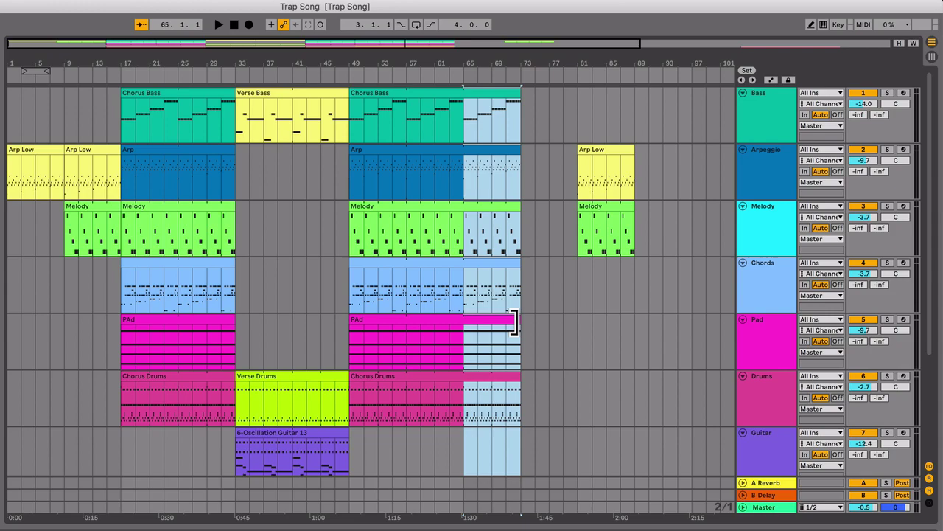
click(514, 322)
drag(514, 322, 575, 324)
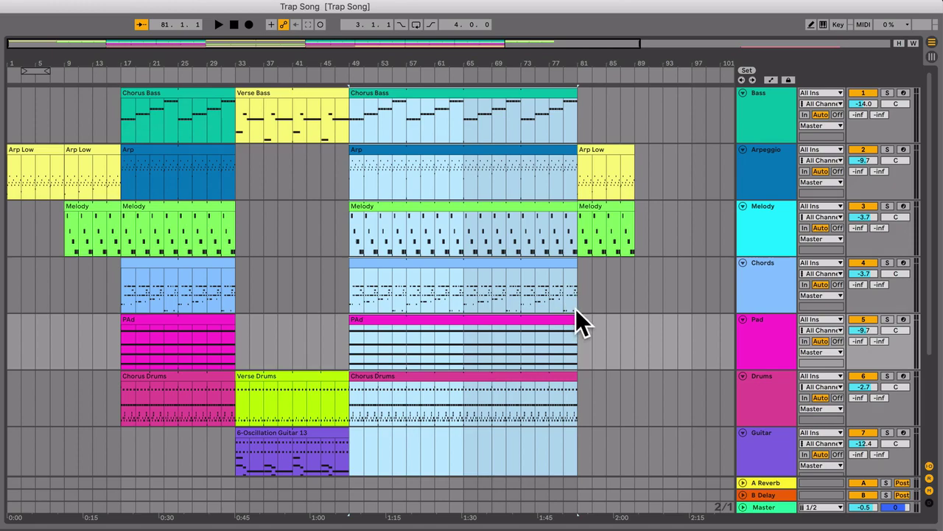
Step: Extend the ending Arp Low and Melody clips together to bar 97
click(677, 293)
drag(648, 261, 583, 164)
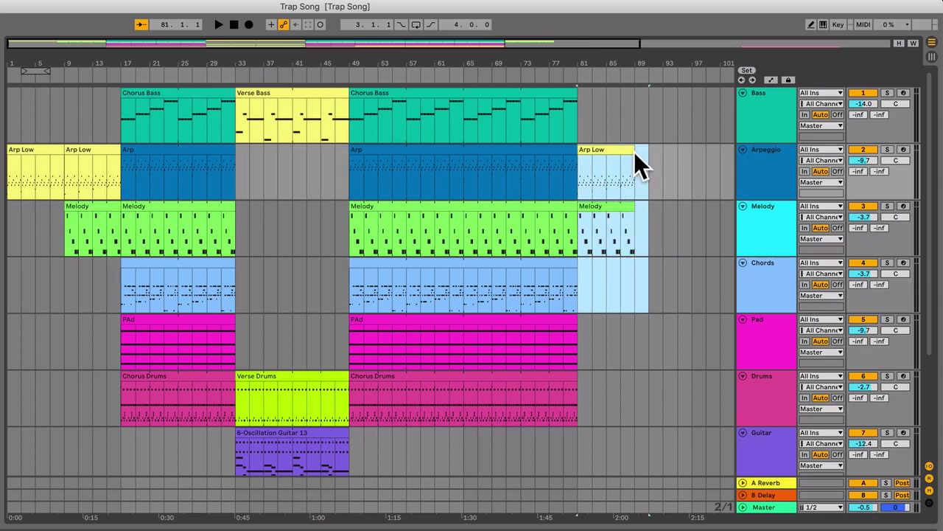
drag(628, 155, 686, 169)
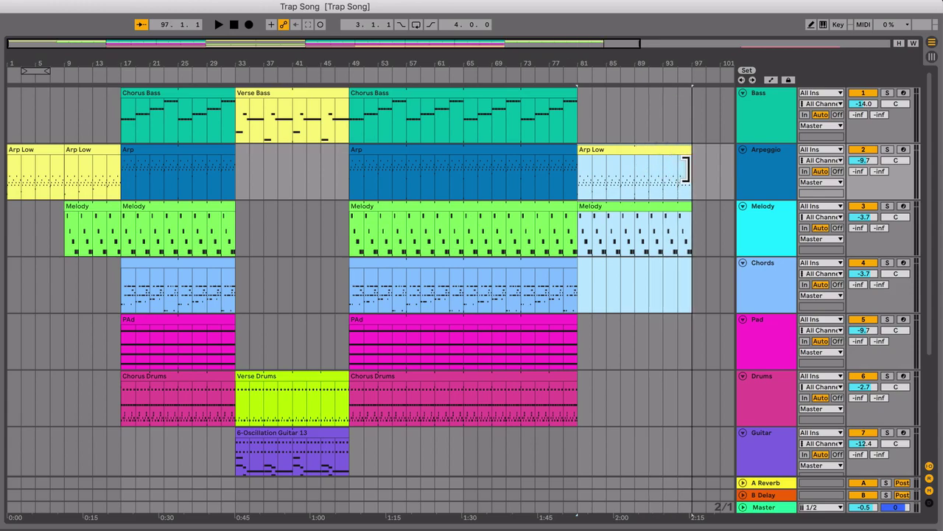
Step: Split the first Chorus Drums clip at bar 25
scroll(656, 366, down, 5)
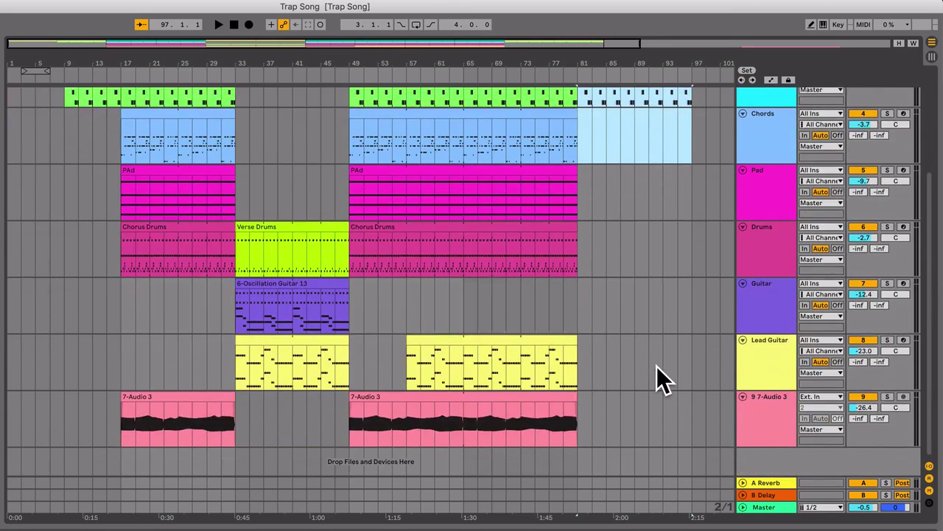
scroll(657, 366, up, 5)
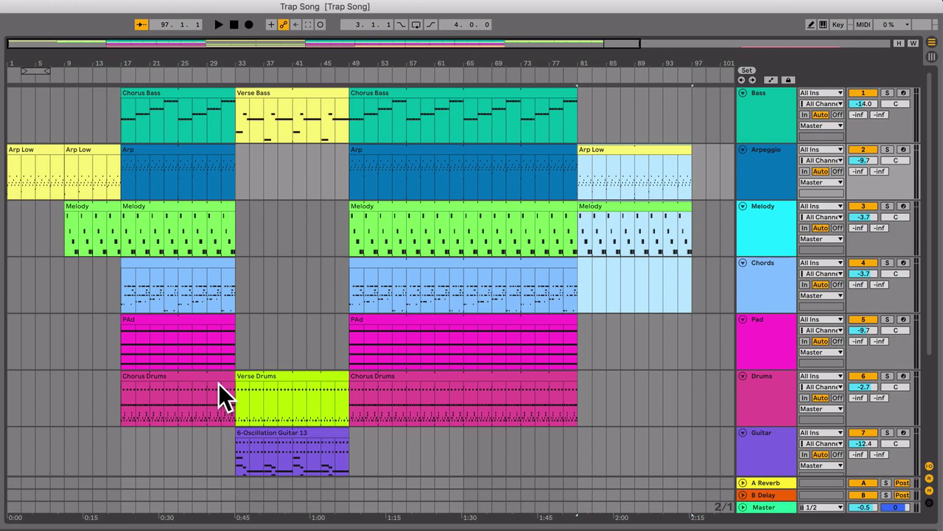
click(179, 409)
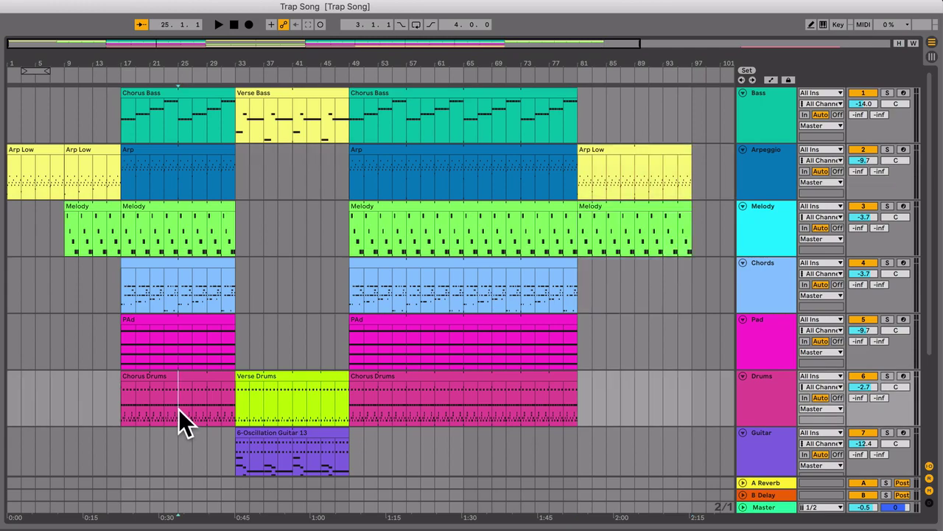
key(super)
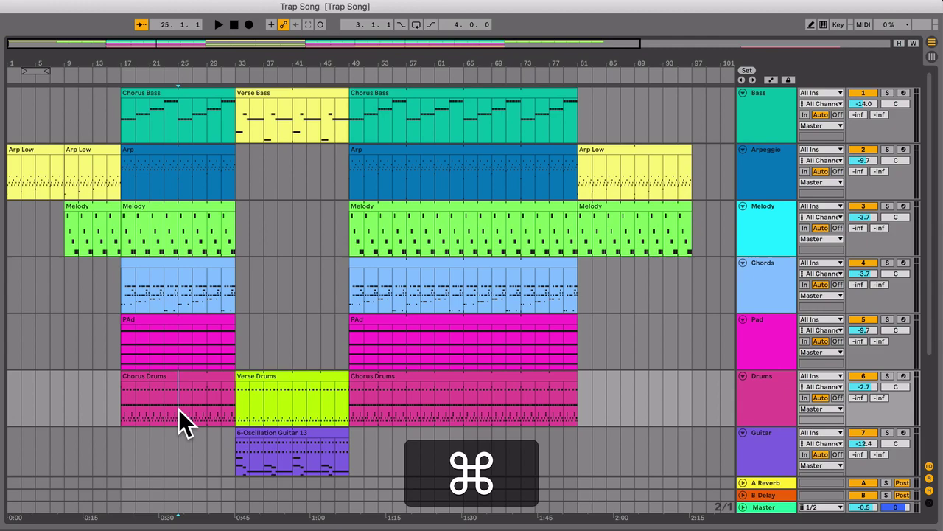
key(super+e)
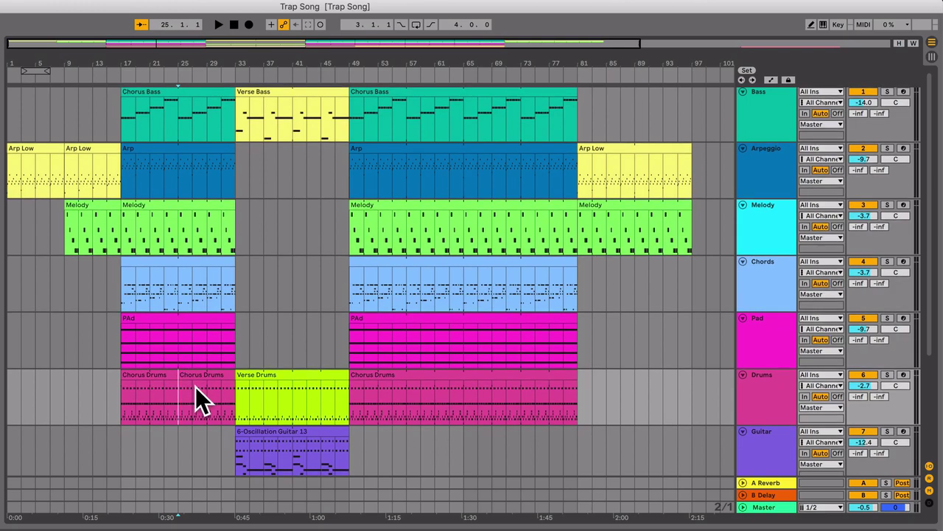
Step: Examine the notes and loop length of the Chorus Drums clip starting at bar 25, and return to the full arrangement
click(196, 386)
double_click(195, 376)
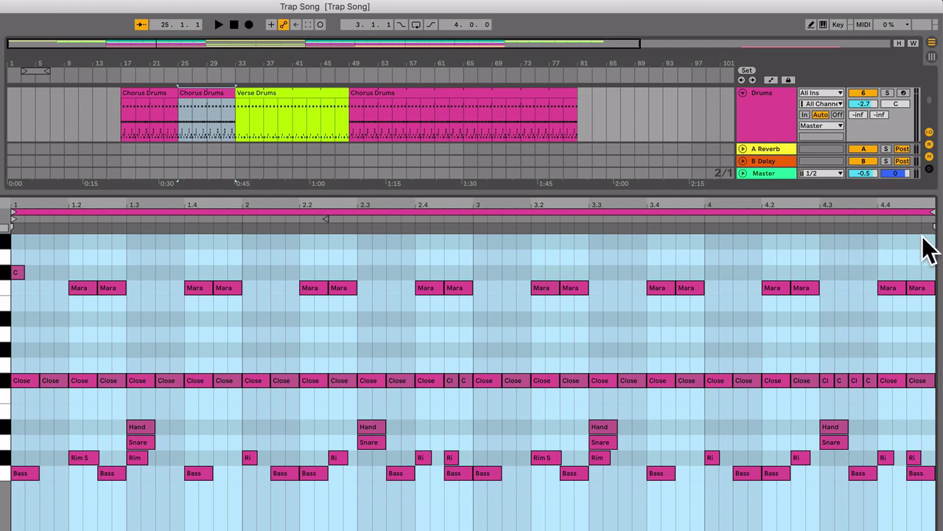
click(921, 529)
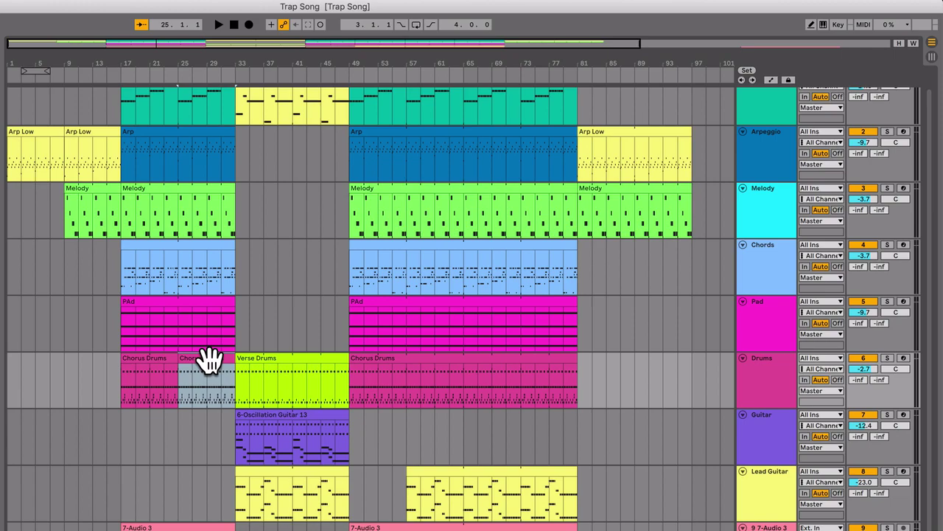
Step: Consolidate the Chorus Drums clip between bars 25 and 33 into one continuous clip
click(252, 341)
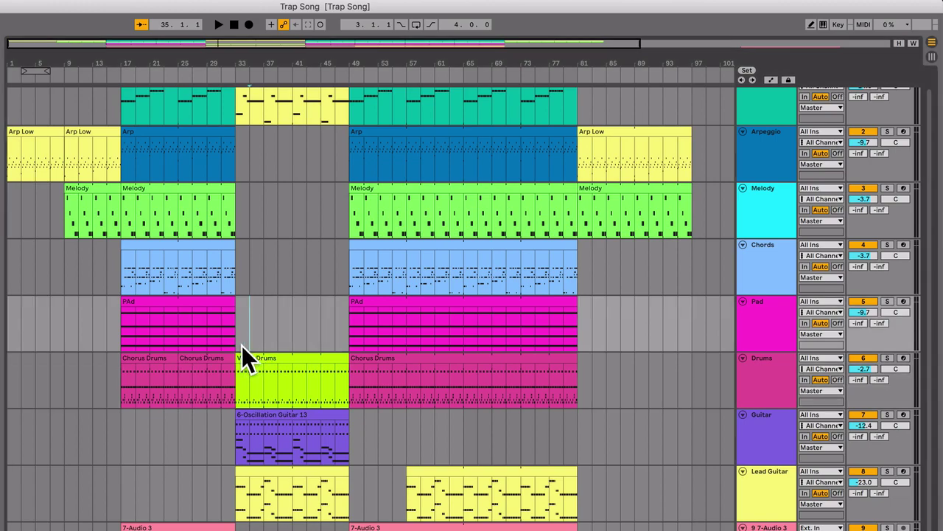
click(206, 362)
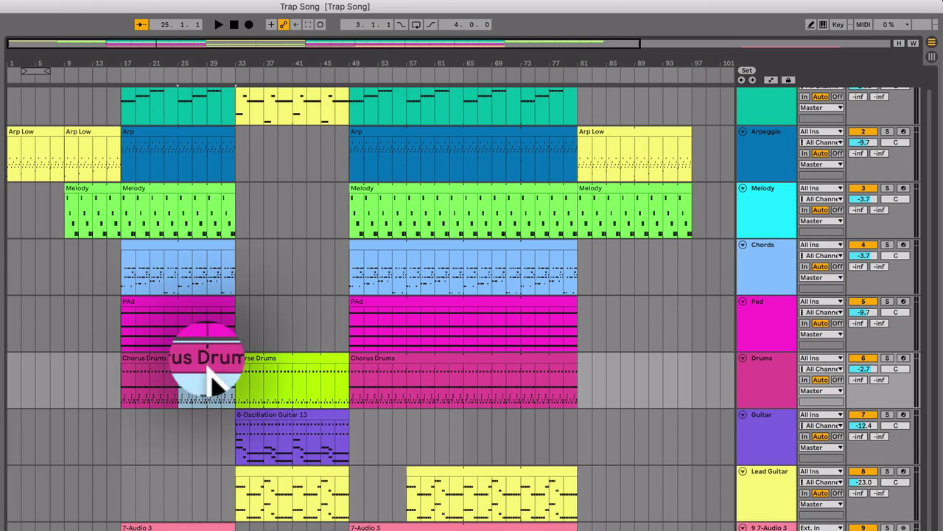
key(equal)
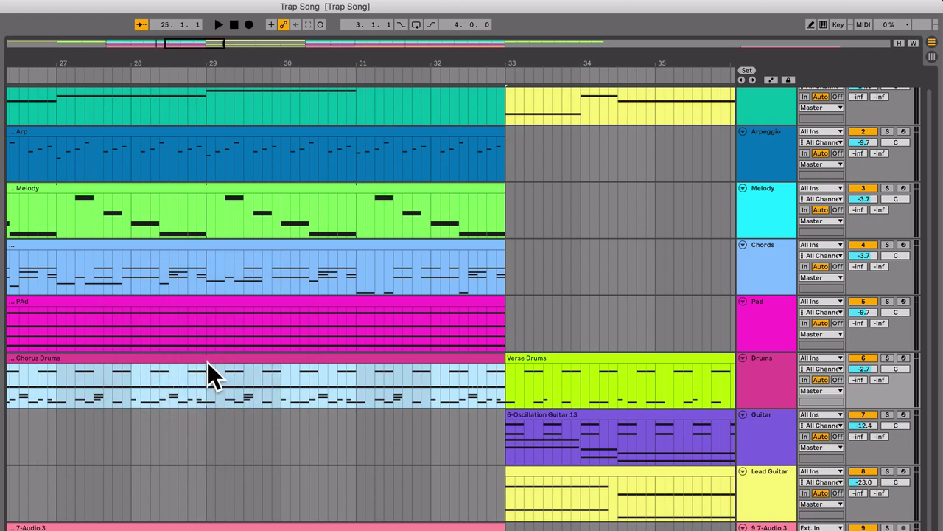
key(minus)
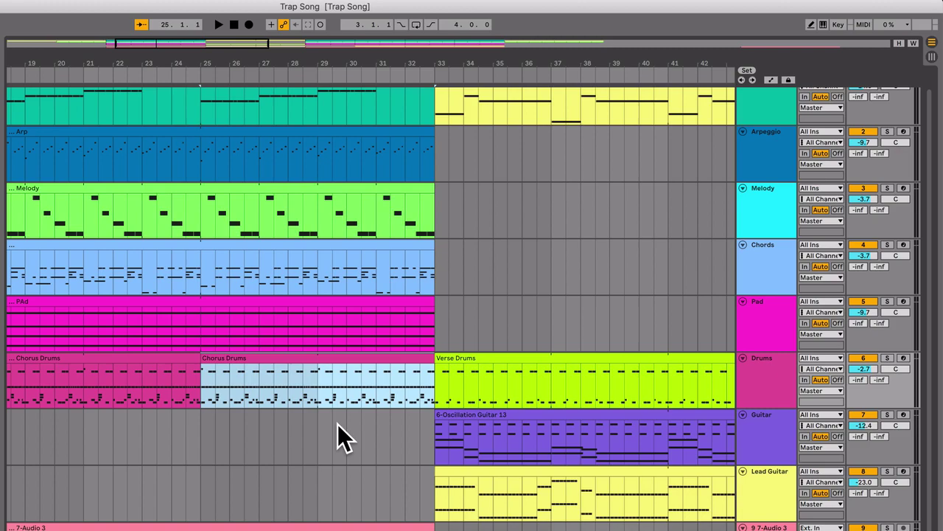
key(super+j)
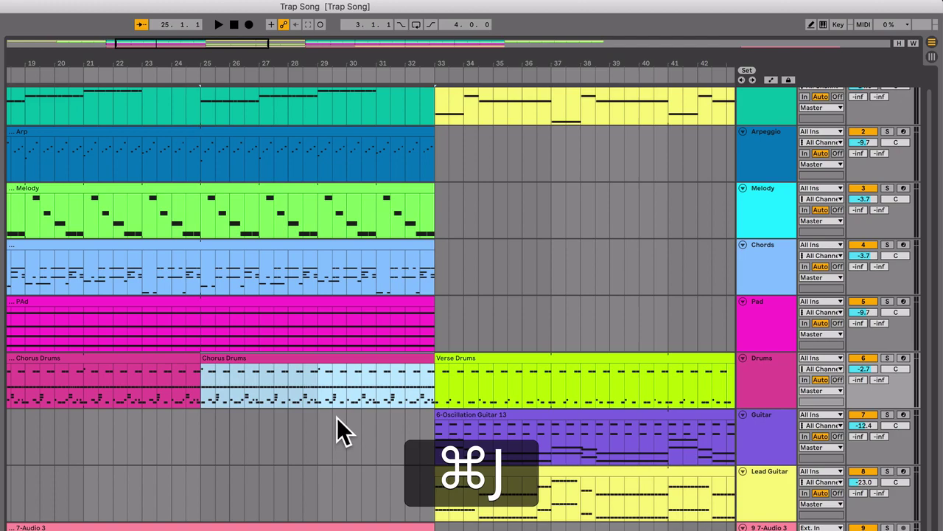
Step: Open the consolidated Chorus Drums clip's notes and delete the bass drum note at 3.2.3
double_click(315, 360)
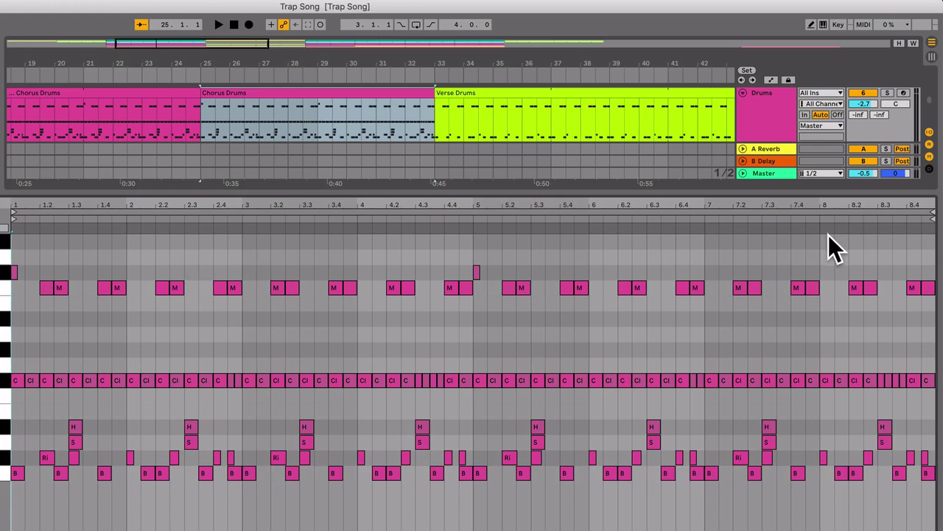
key(plus)
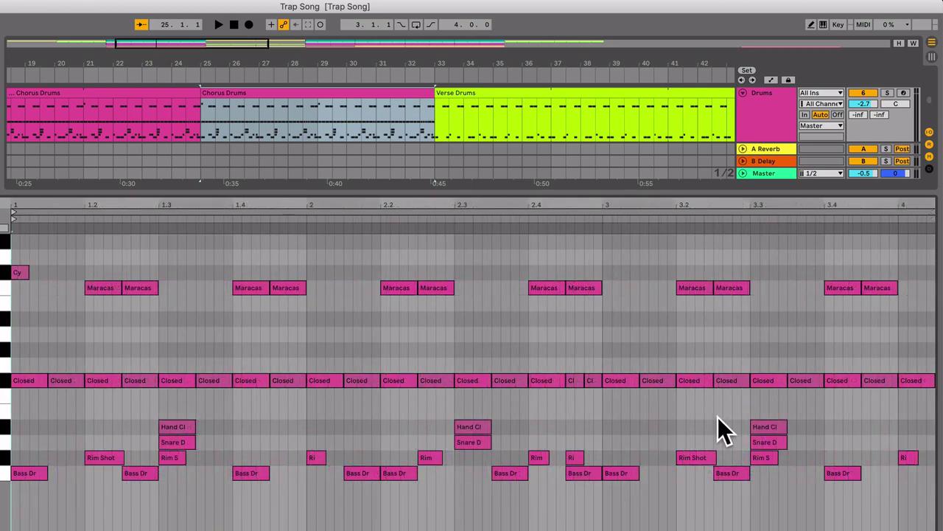
click(726, 470)
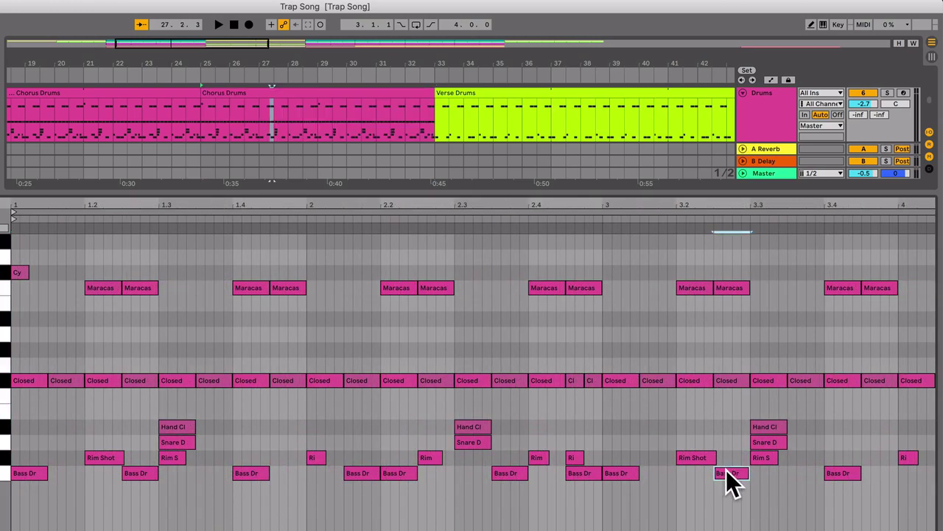
key(BackSpace)
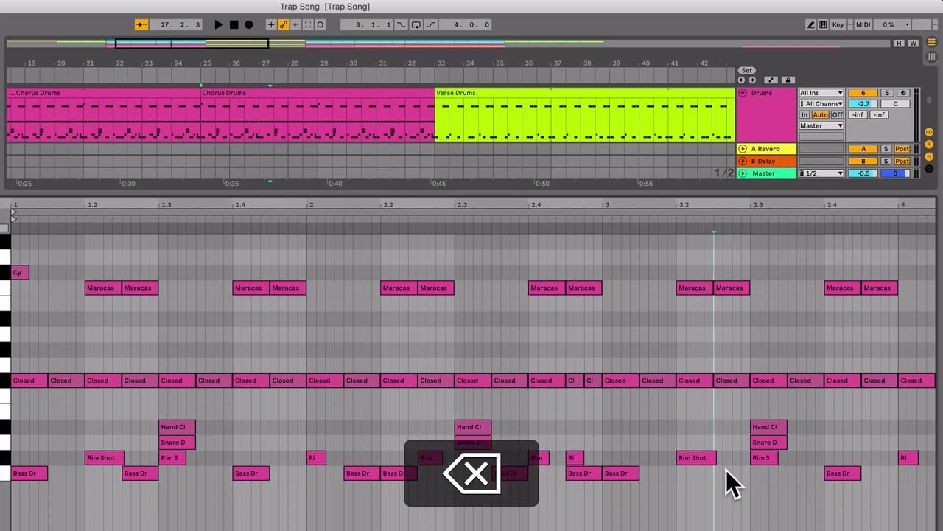
Step: Duplicate the bass drum note at 4.2 to position 4.2.3, directly below the rim shot
scroll(727, 470, right, 5)
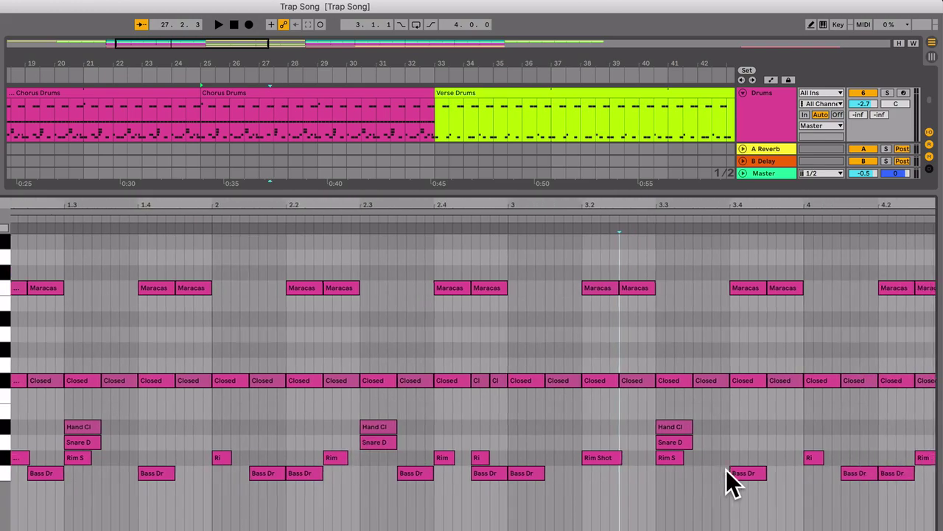
scroll(720, 472, right, 5)
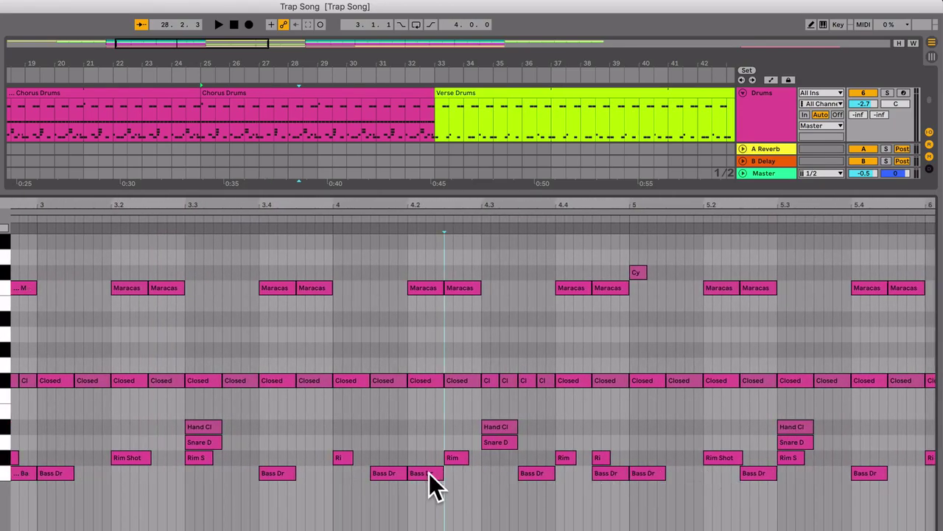
key(alt)
drag(429, 474, 467, 474)
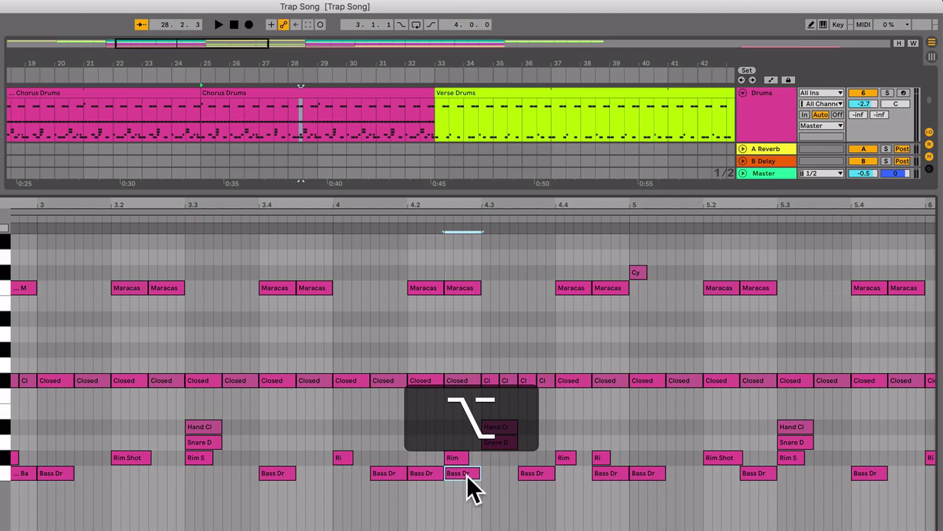
Step: Delete all bass drum notes from bar 7 to the end of the clip and return to the full arrangement
scroll(467, 475, right, 6)
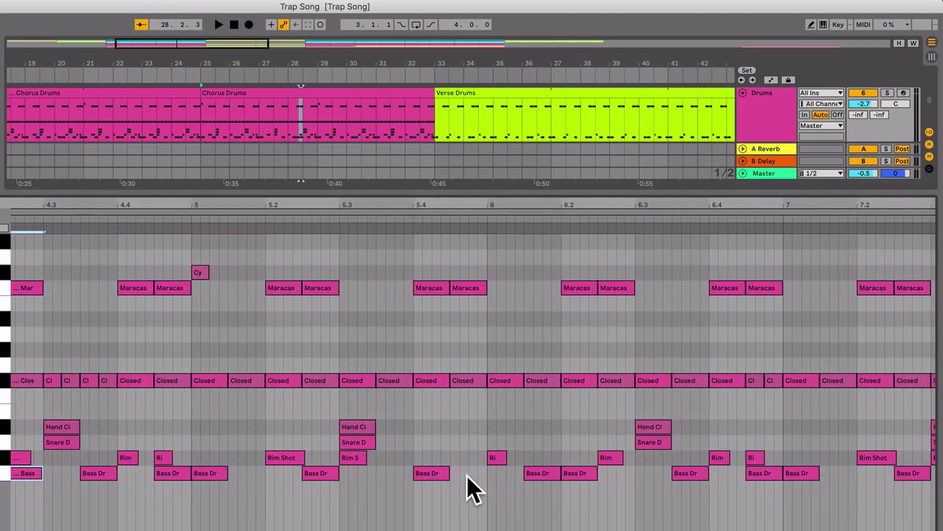
scroll(466, 475, right, 5)
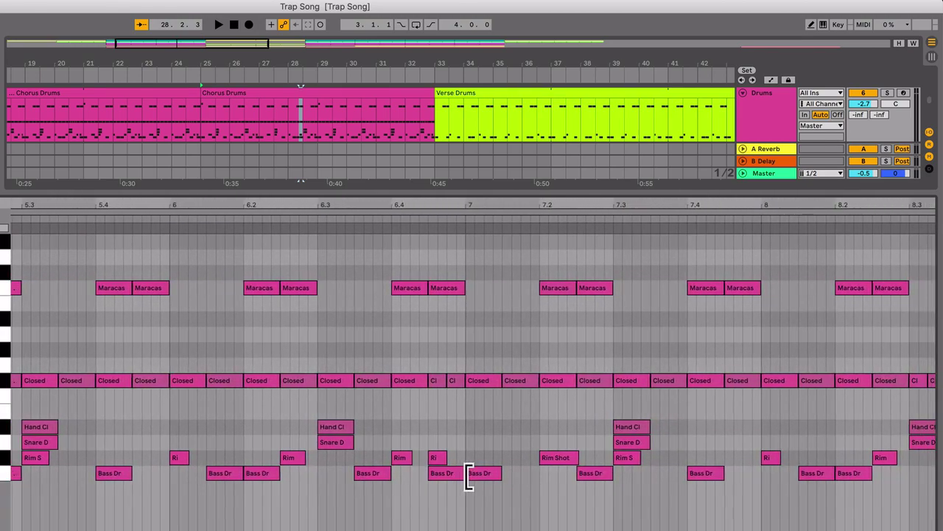
drag(467, 476, 892, 490)
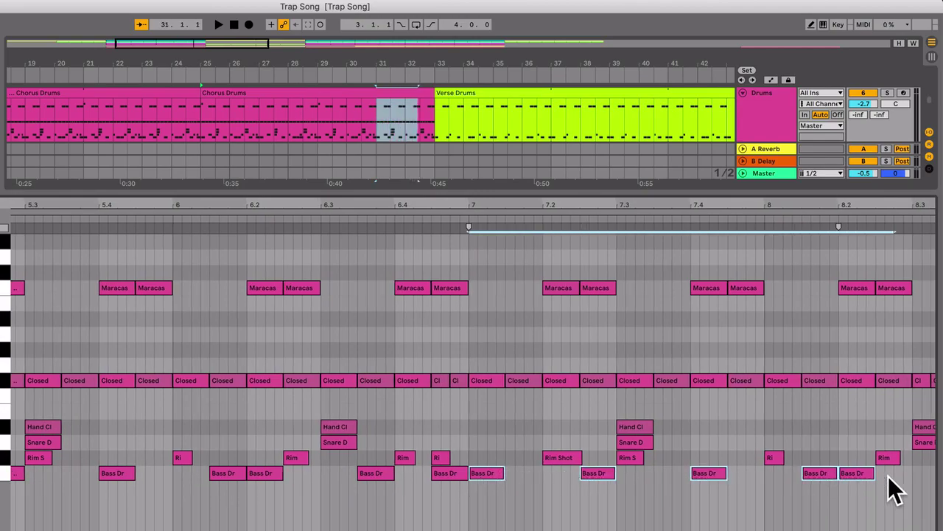
key(BackSpace)
scroll(892, 490, right, 2)
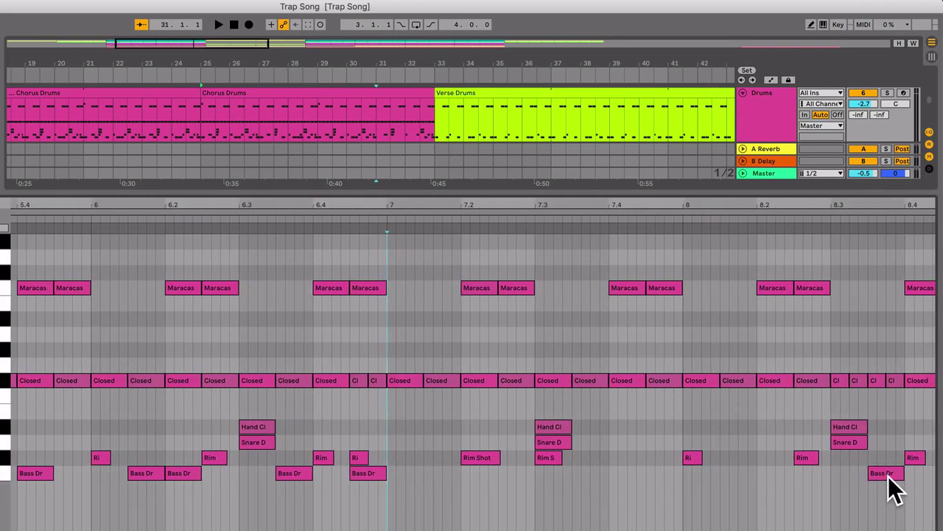
scroll(891, 490, right, 1)
drag(815, 469, 918, 475)
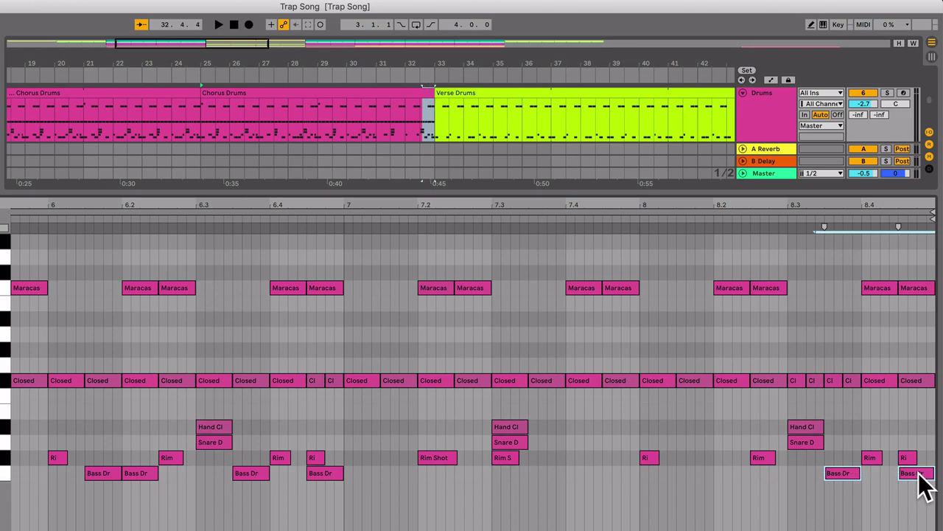
key(BackSpace)
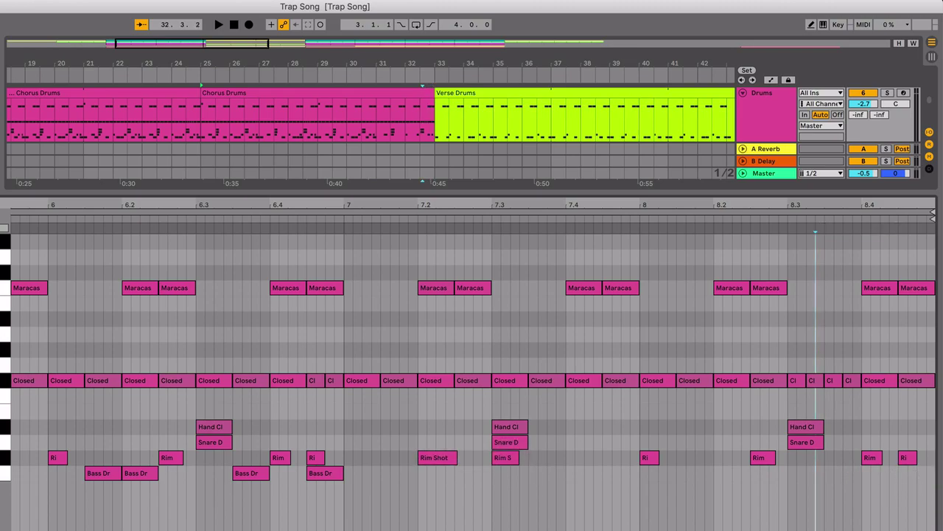
key(super+alt+l)
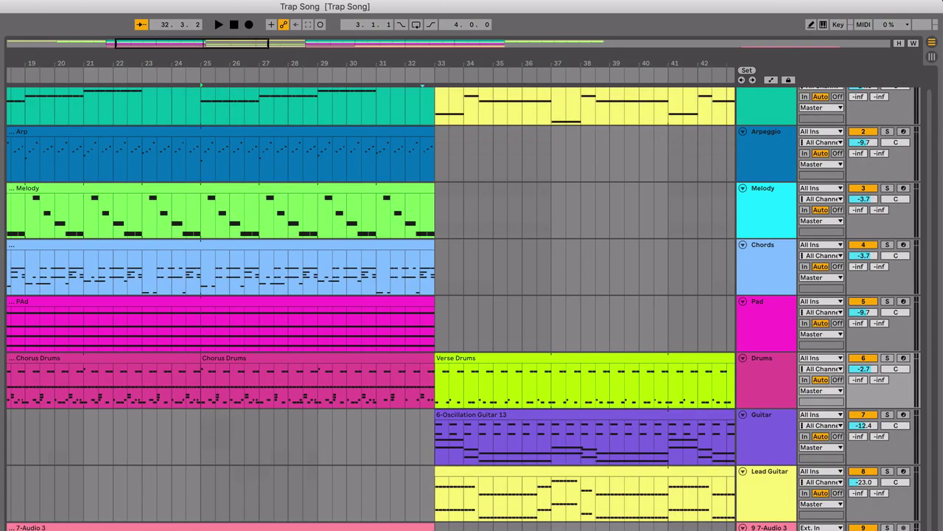
Step: Rename the Chorus Drums clip between bars 25 and 33 to Chorus Beat 2 and colour it bright green
scroll(542, 486, left, 2)
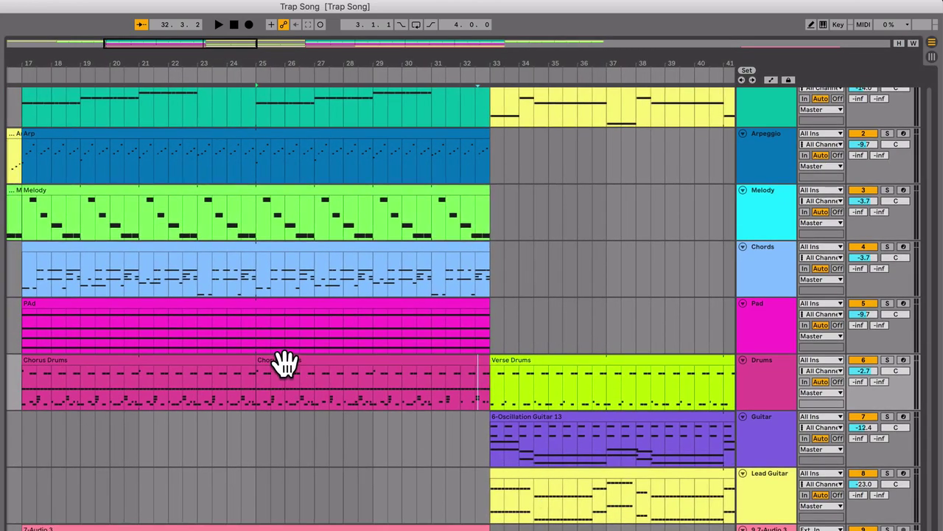
key(minus)
key(minus)
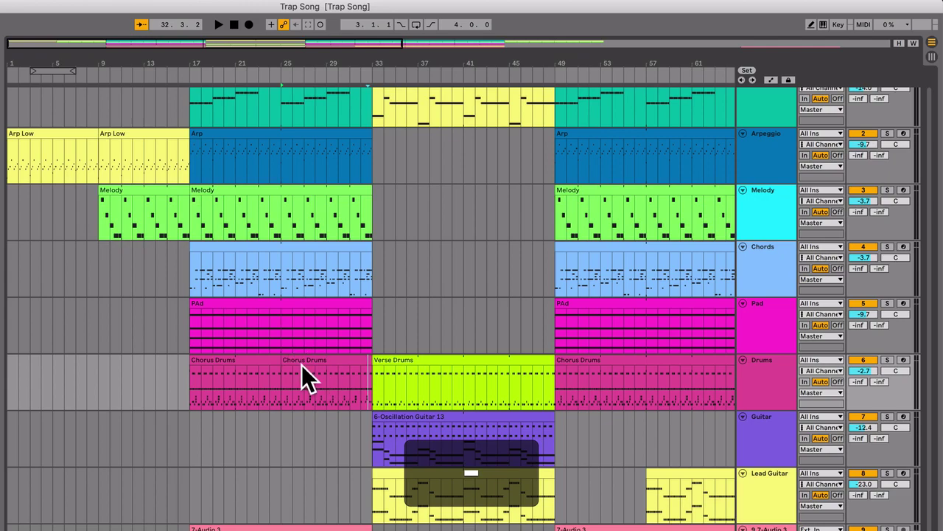
right_click(302, 361)
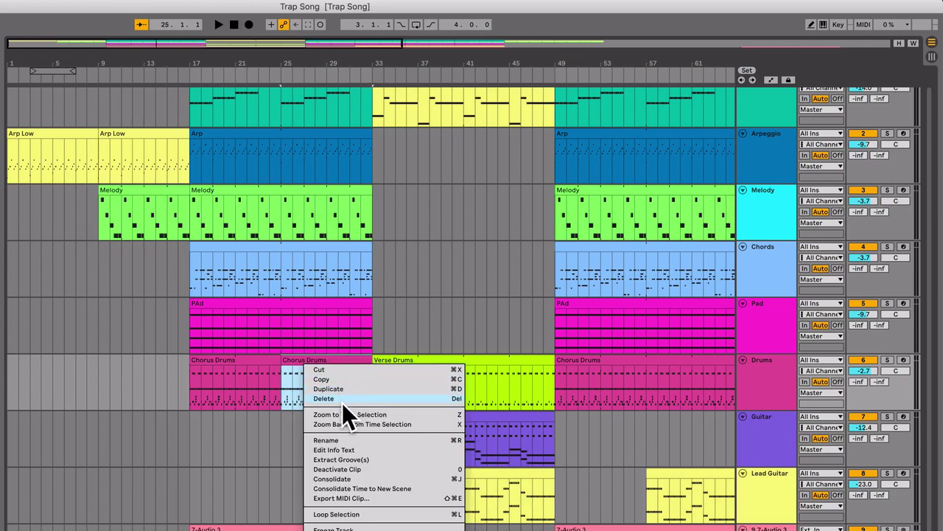
click(364, 440)
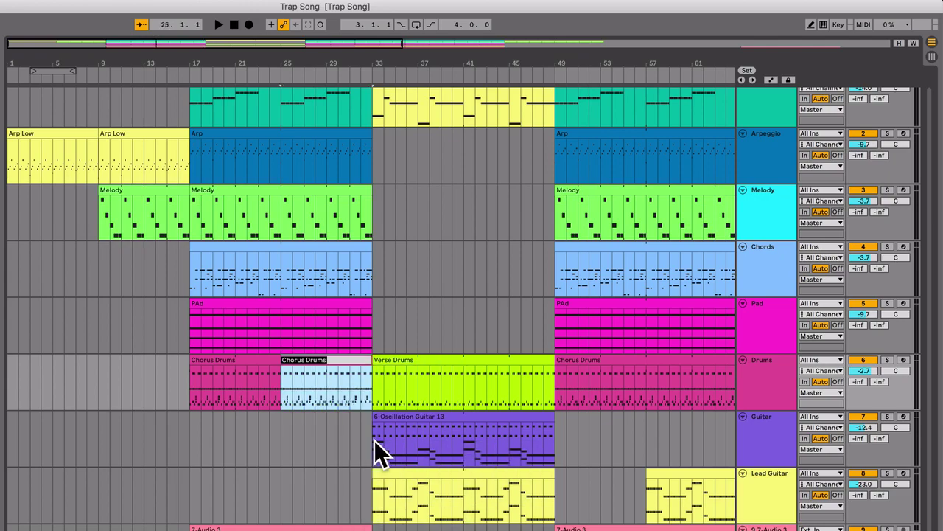
text(Chorus Beat 2)
key(Return)
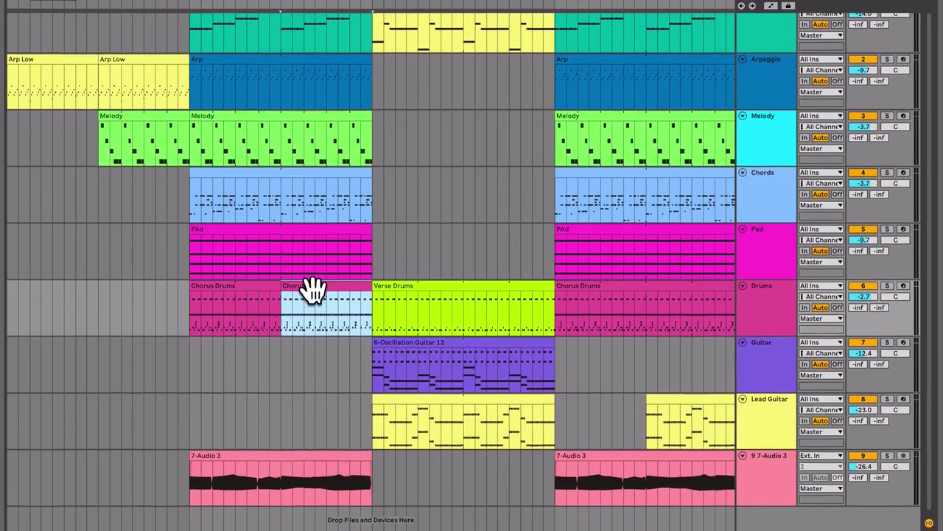
right_click(313, 364)
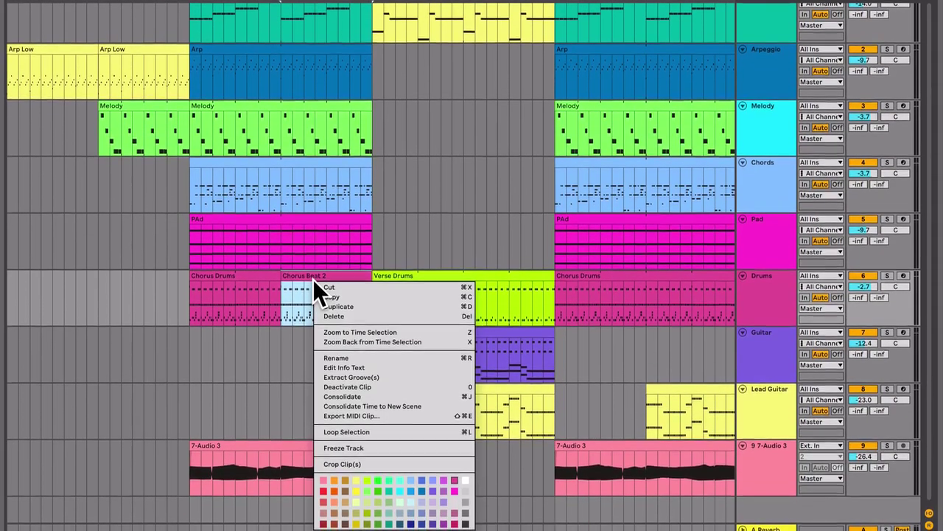
click(378, 478)
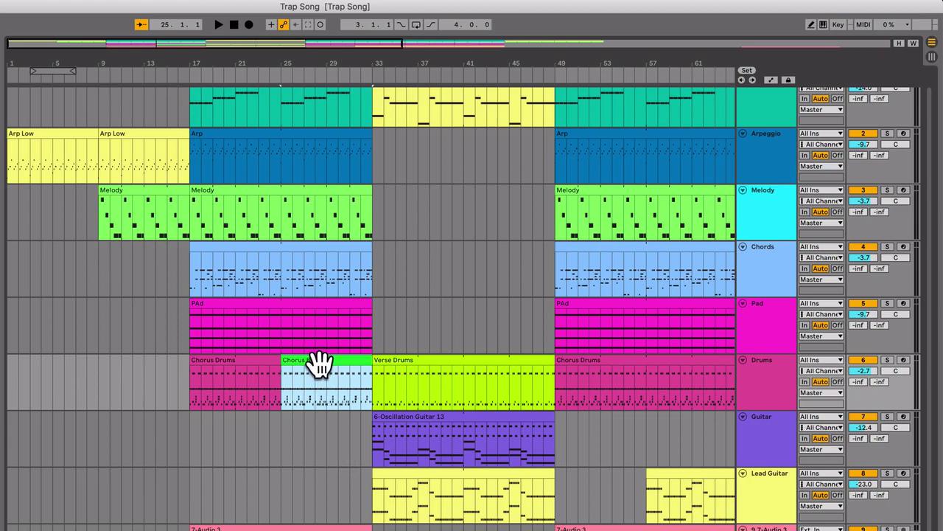
Step: Copy the Chorus Beat 2 clip into the Drums track's empty Session slot below Verse Drums, and return to the arrangement
drag(319, 363, 334, 90)
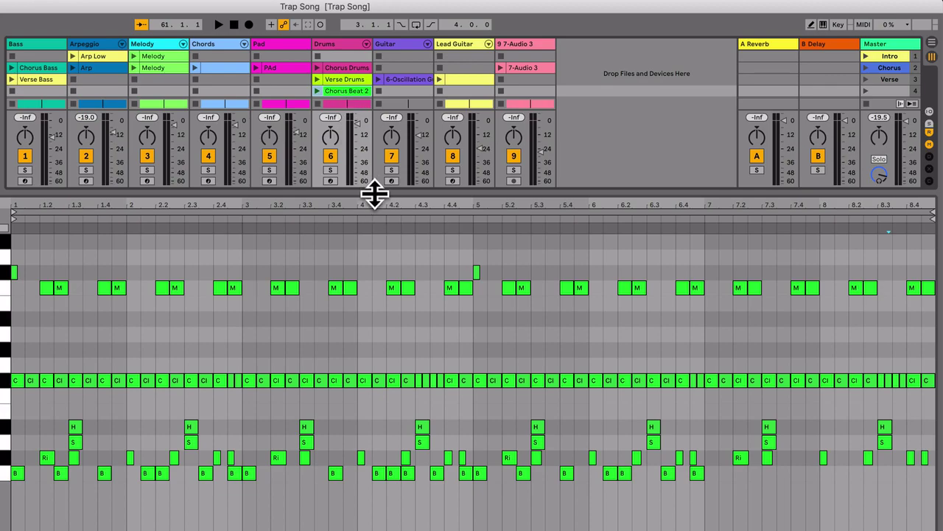
drag(375, 193, 393, 334)
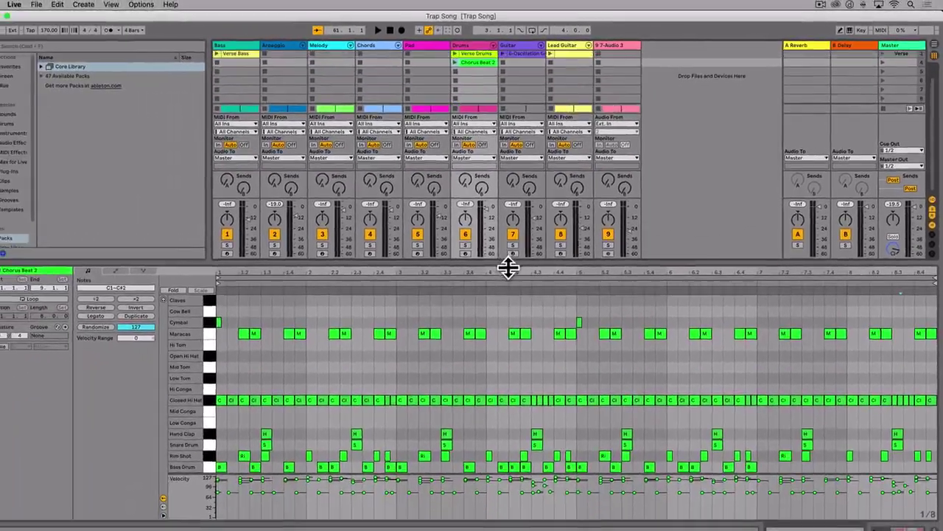
drag(509, 269, 514, 294)
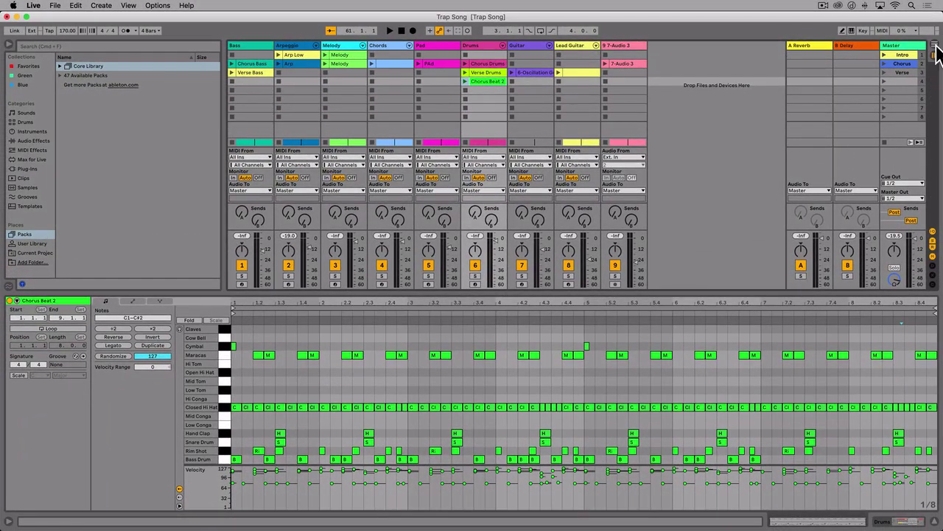
click(934, 46)
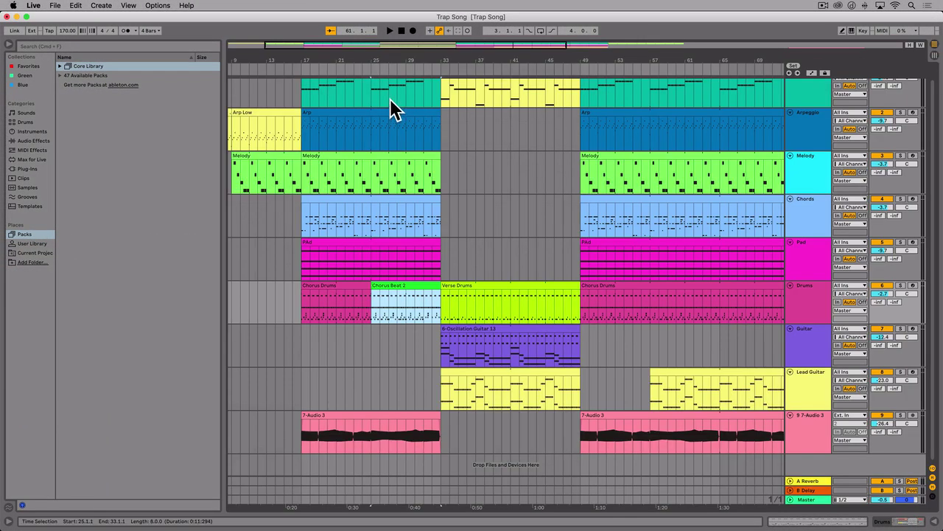
Step: Play back the first chorus from bar 17 to hear the drum variation leading into the verse
click(302, 65)
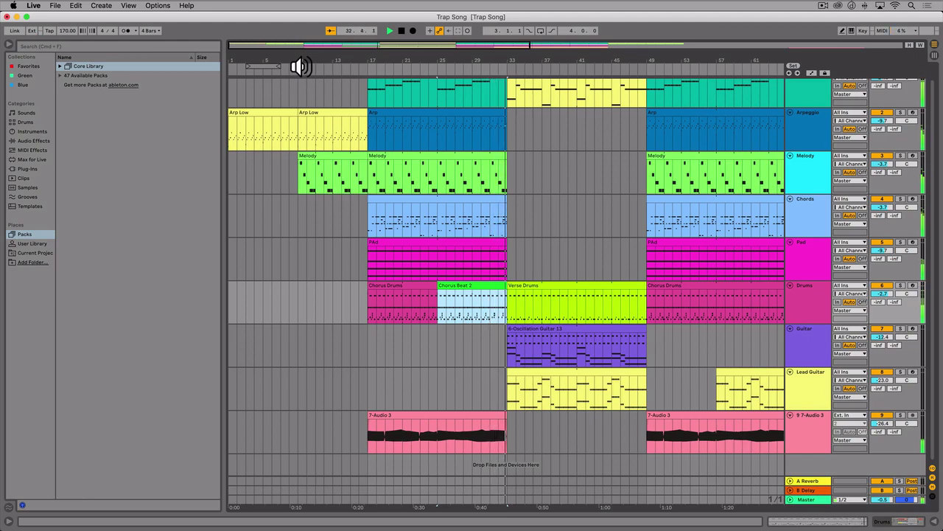
key(space)
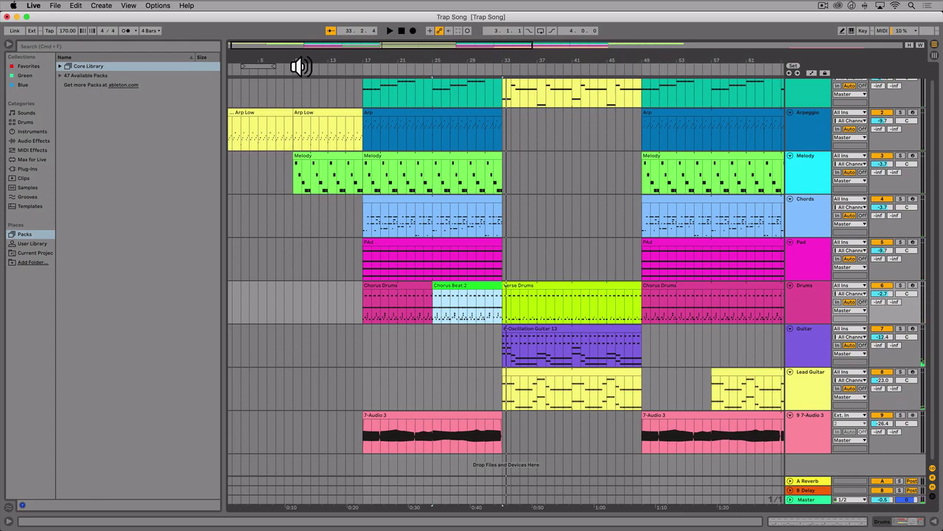
Step: Split the first Chorus Bass clip at bar 25
click(467, 138)
scroll(468, 136, up, 1)
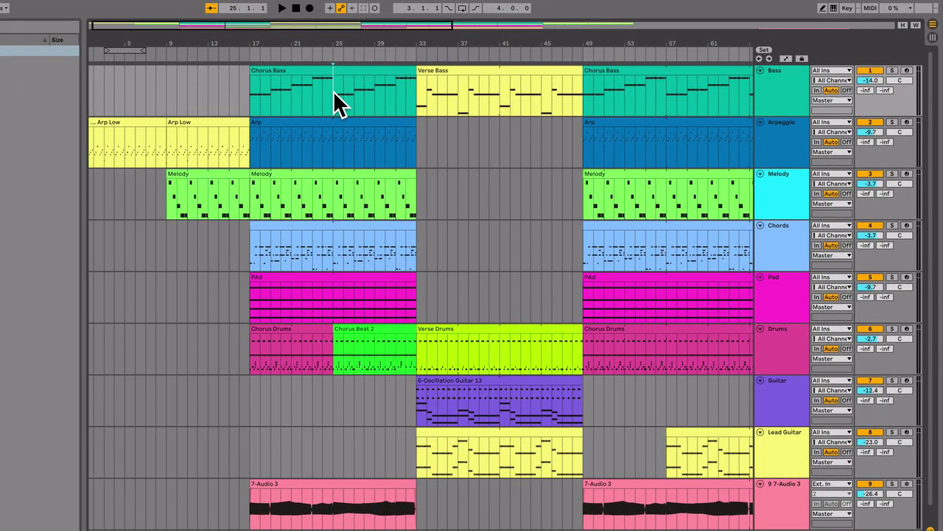
key(super)
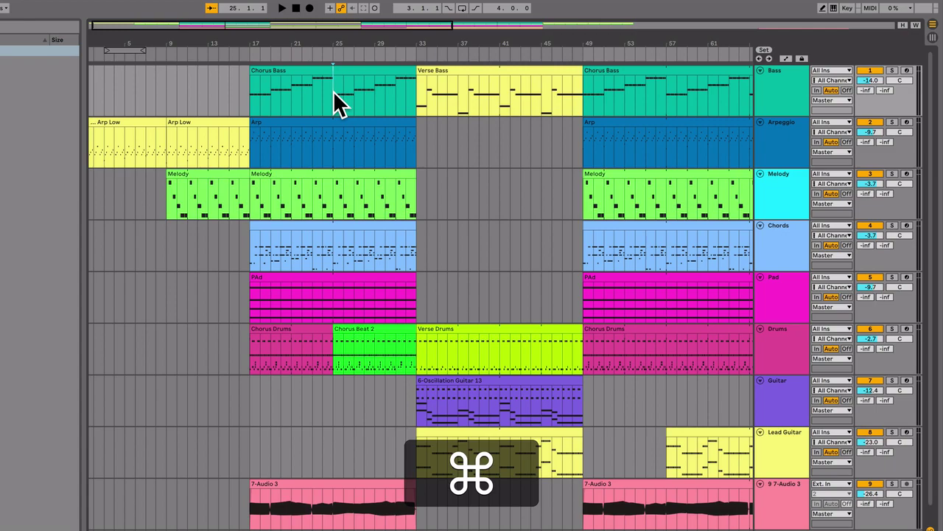
key(super+e)
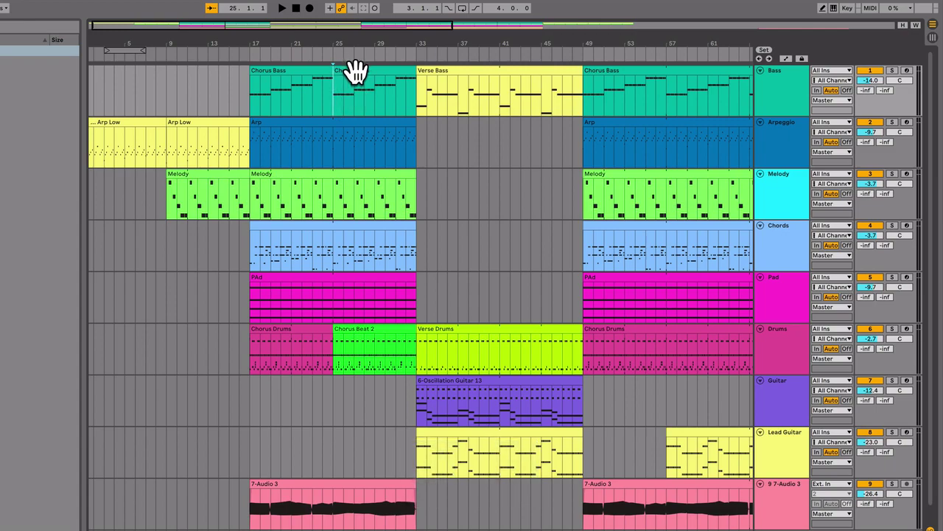
Step: Colour the second half of the split bass clip orange and rename it Chorus Bass 2
right_click(356, 72)
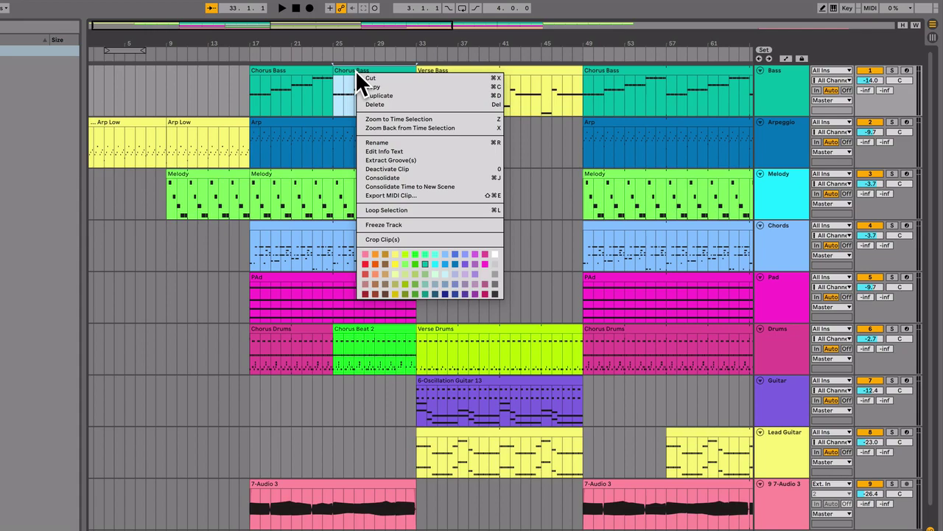
click(376, 254)
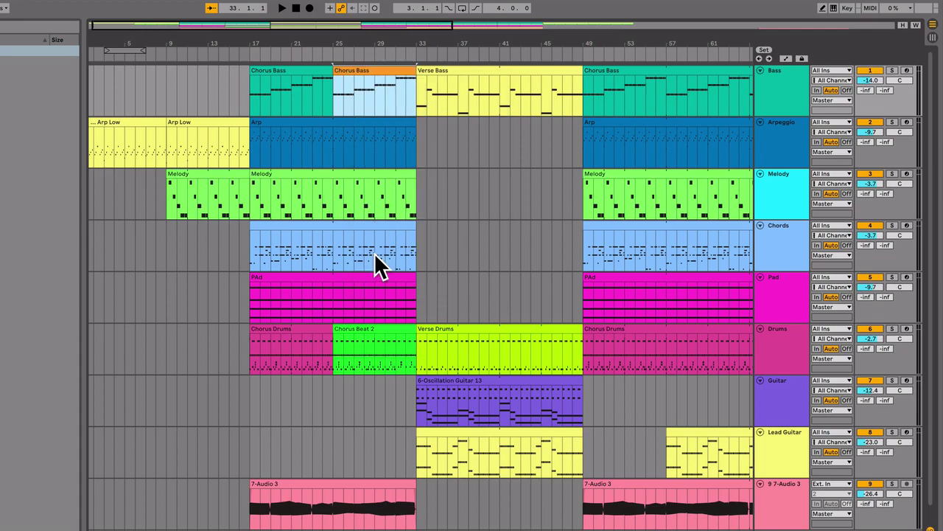
right_click(360, 71)
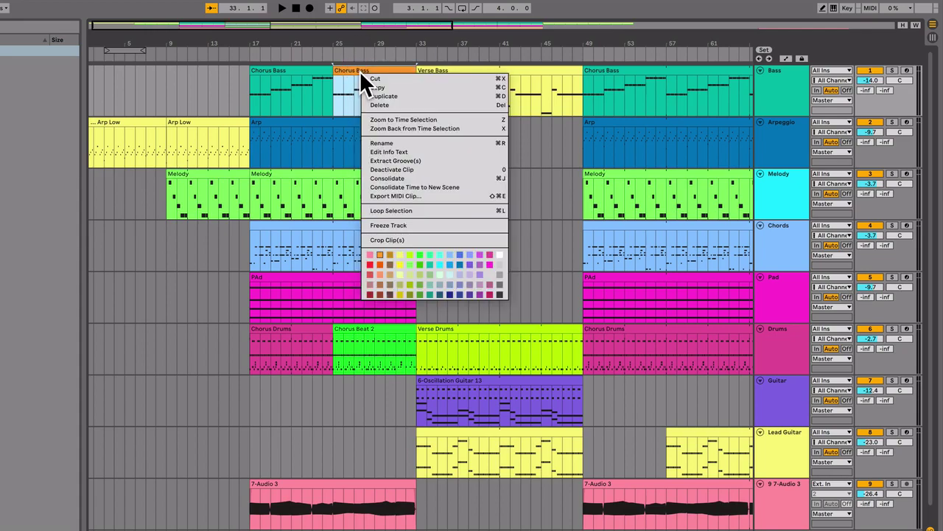
click(409, 141)
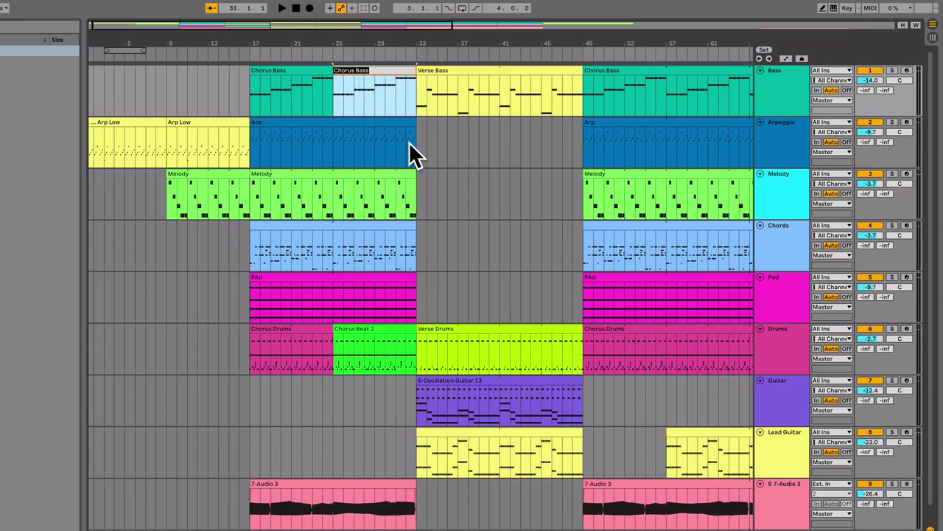
key(Return)
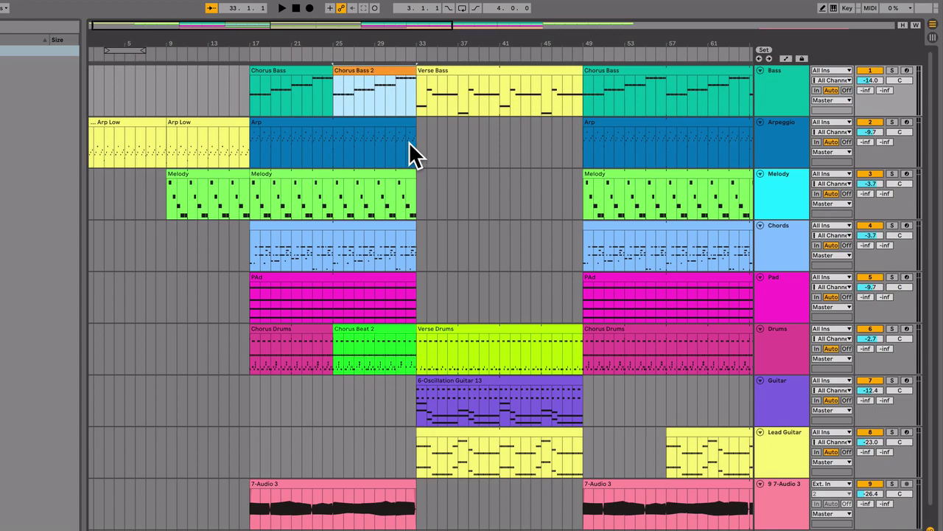
Step: In Chorus Bass 2, delete the second and third C2 notes of bar 7 and lengthen the first C2 into their space
double_click(359, 71)
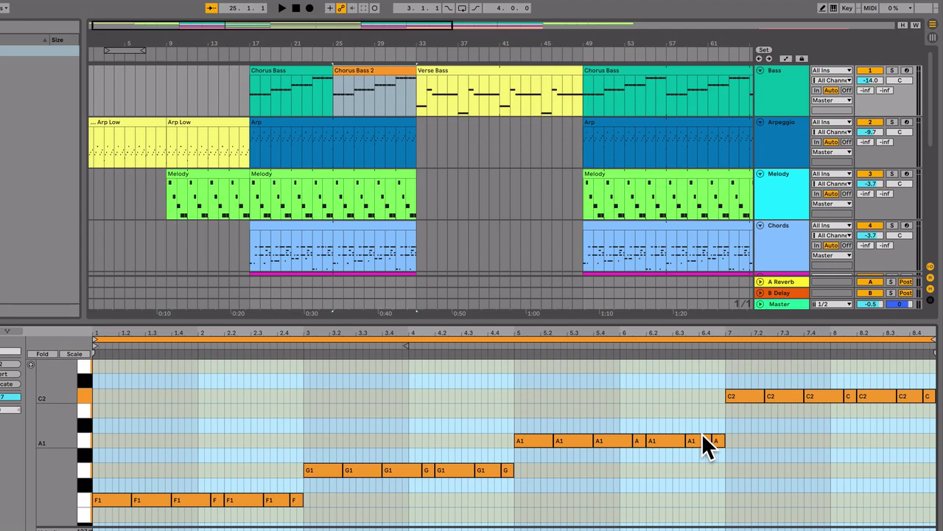
drag(775, 367, 822, 404)
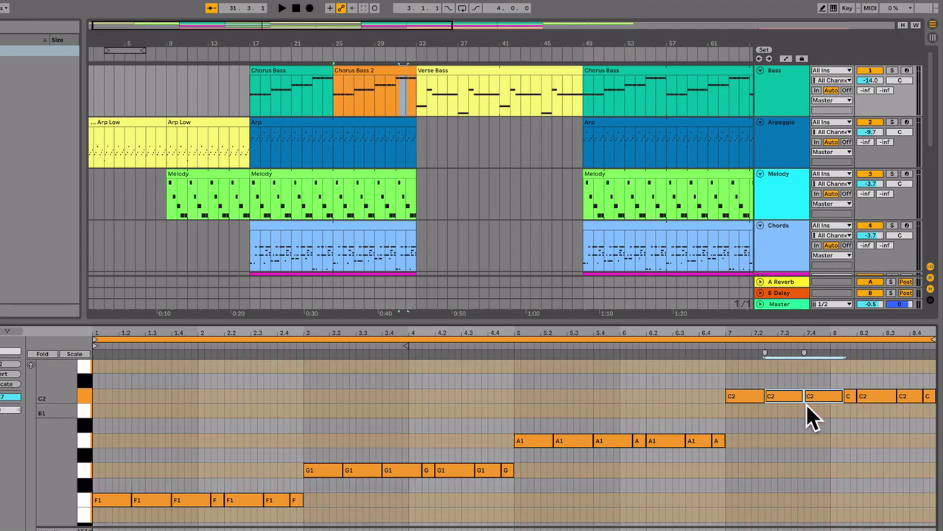
key(BackSpace)
click(760, 397)
drag(761, 396, 839, 398)
Step: Delete the last three C2 notes at the end of Chorus Bass 2 and return to the full arrangement
drag(876, 366, 937, 432)
key(BackSpace)
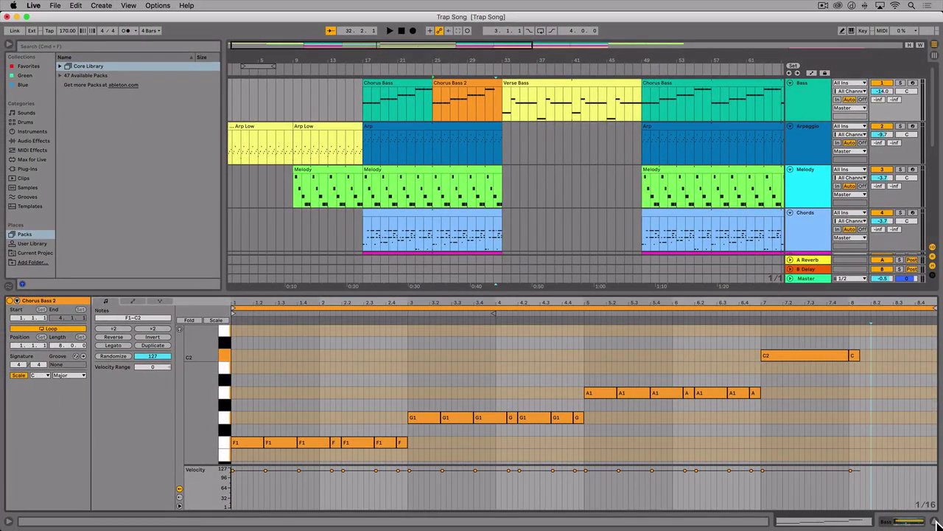
click(937, 522)
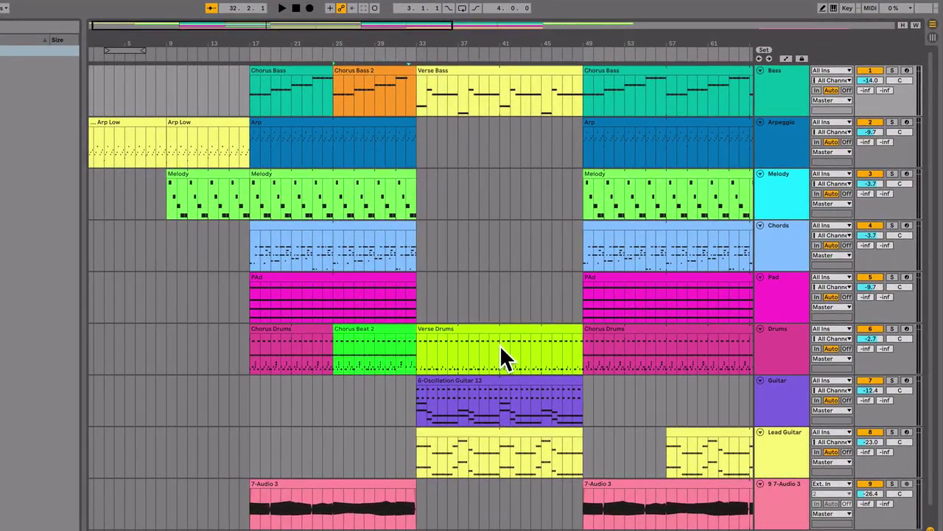
Step: Split the Verse Drums clip at bar 41 and rename its second half Verse Drums 2
click(499, 349)
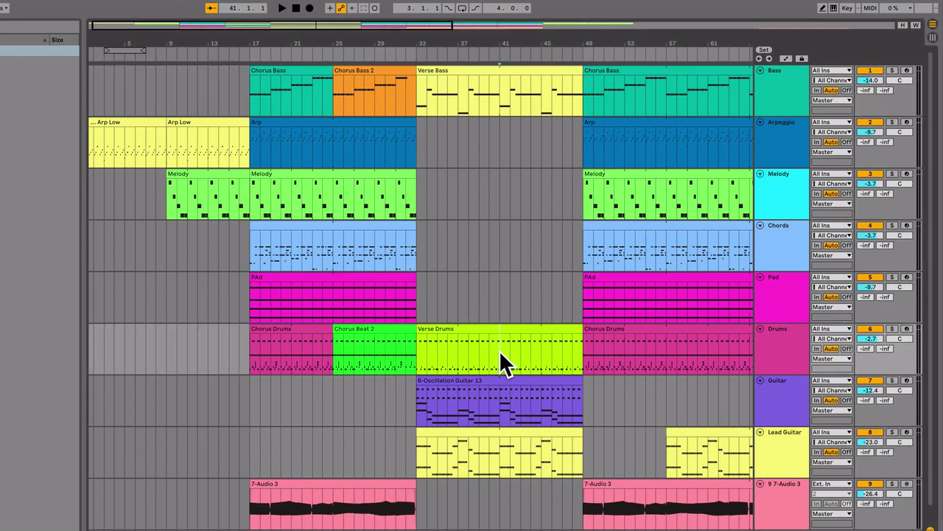
key(super+e)
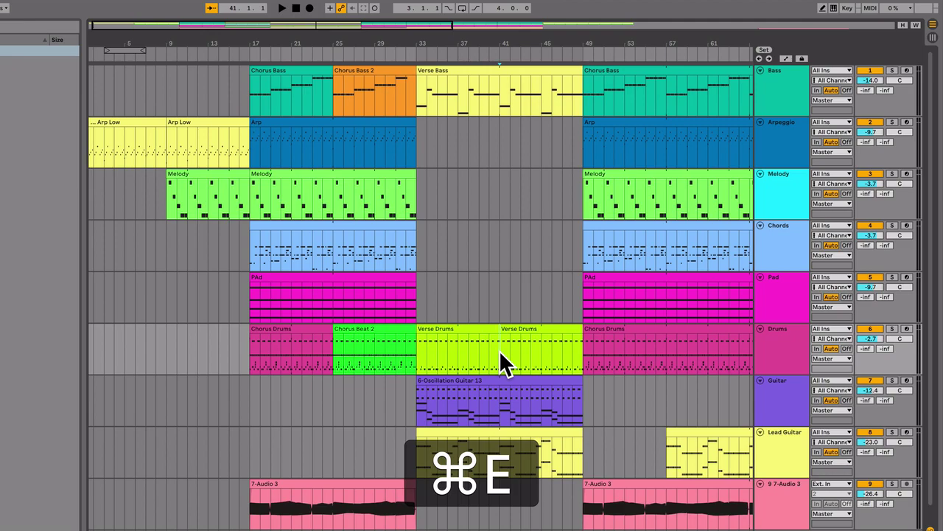
right_click(521, 331)
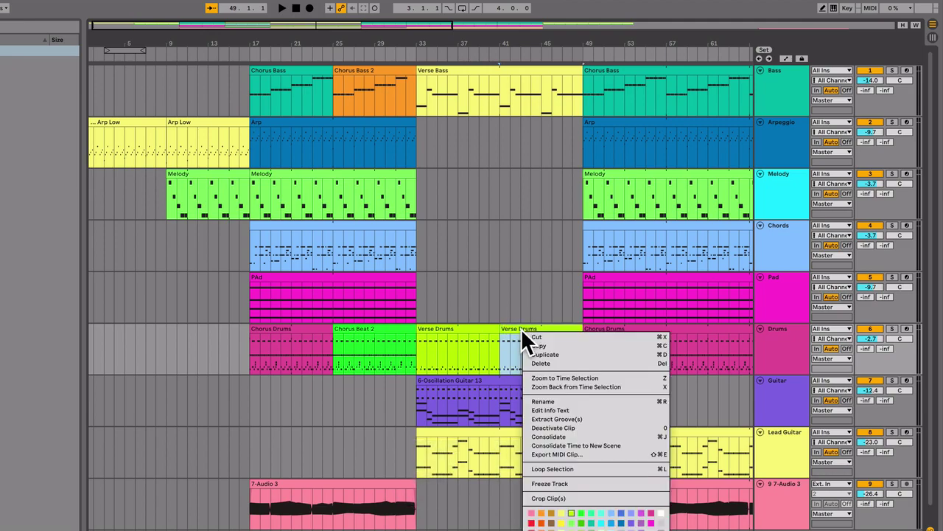
click(573, 400)
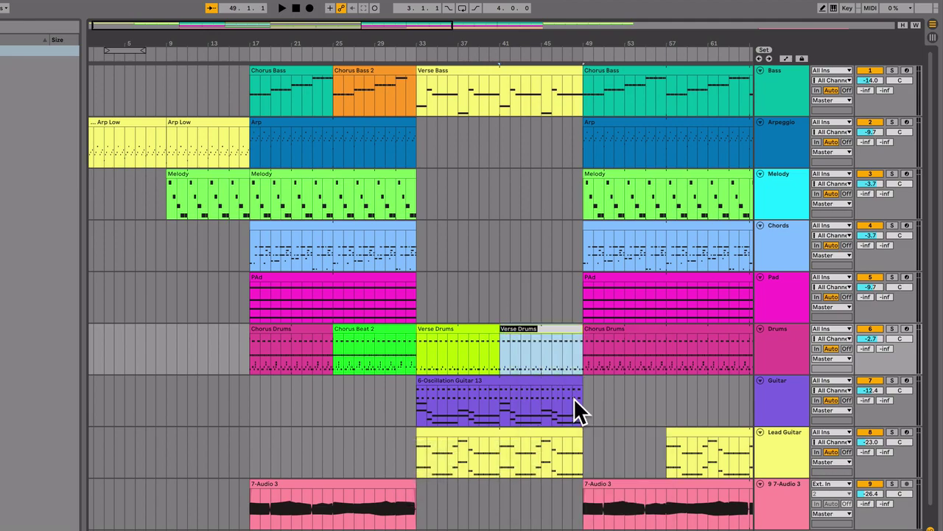
text(2)
key(Return)
Step: Colour the Verse Drums 2 clip turquoise and consolidate it
right_click(528, 331)
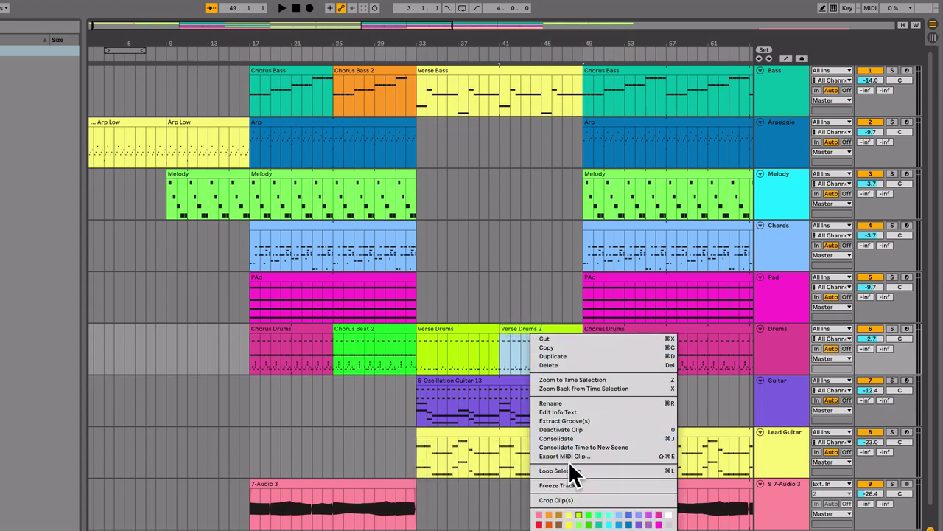
click(609, 516)
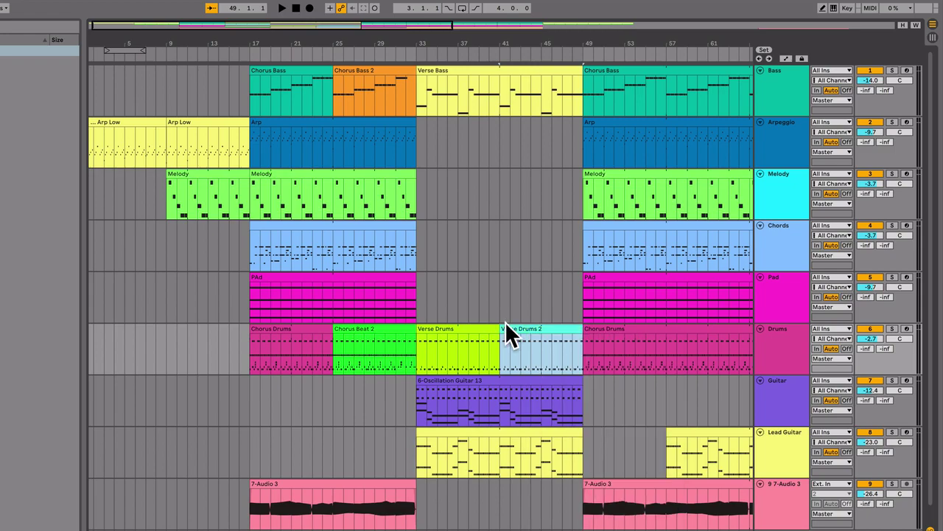
key(=)
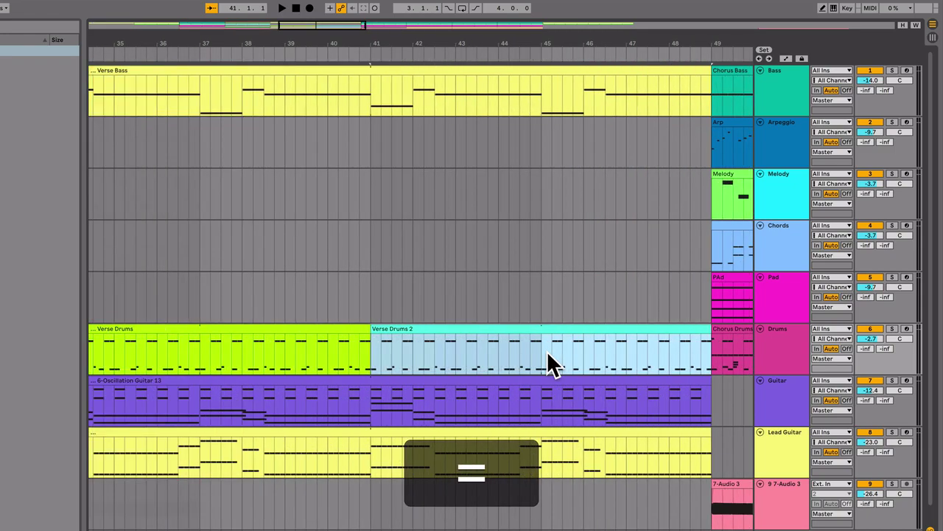
click(542, 331)
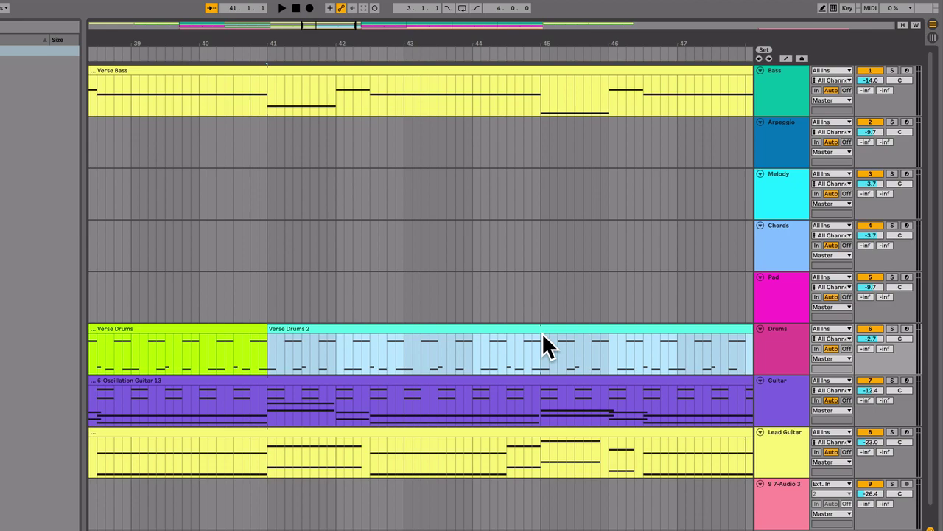
key(super+j)
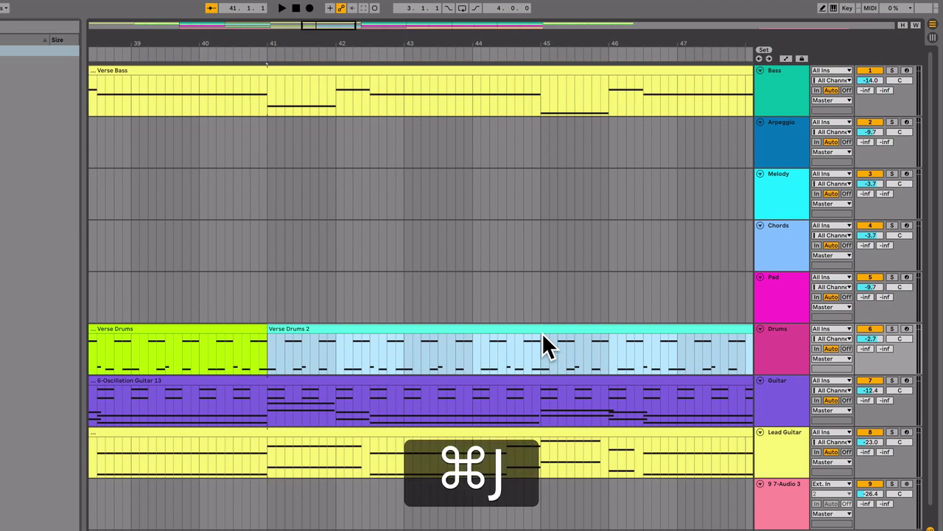
Step: In Verse Drums 2, draw eighth-note Cymbal hits on beats 1 and 3 of all eight bars
double_click(450, 332)
drag(469, 318, 467, 185)
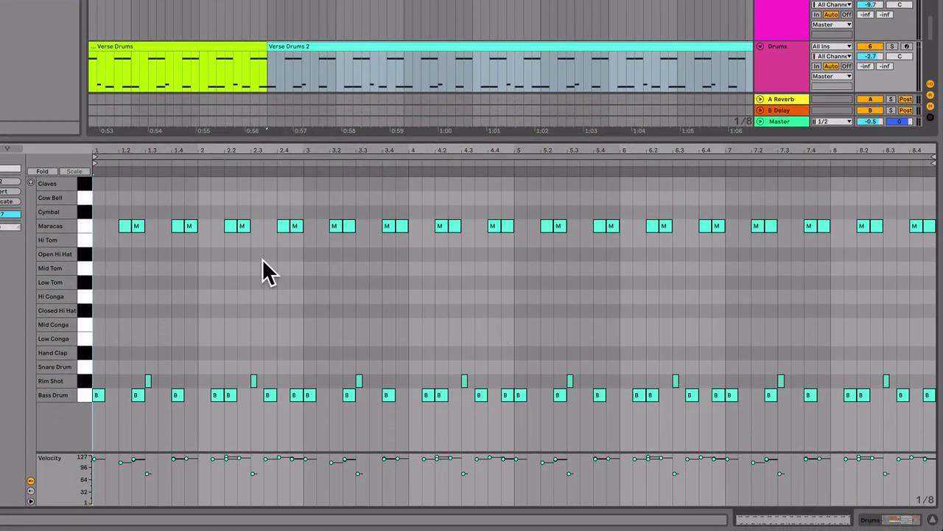
key(b)
click(100, 212)
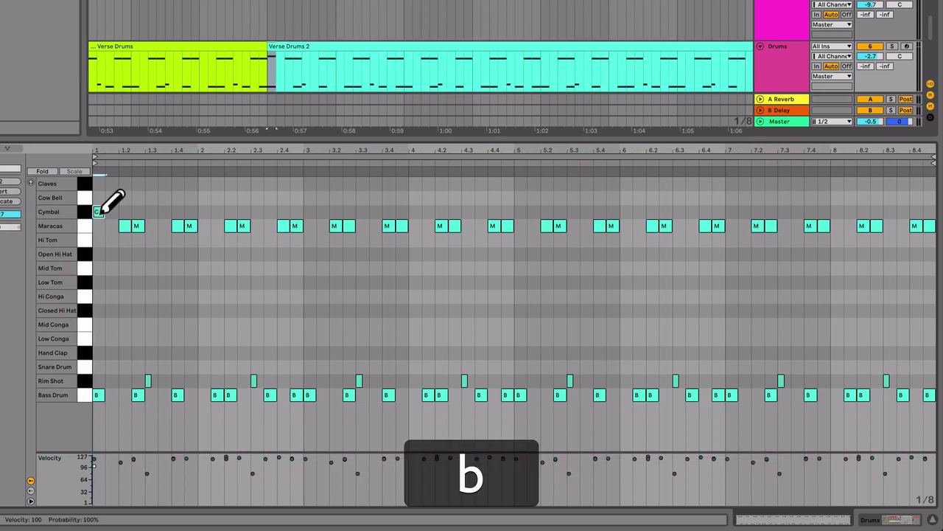
click(150, 213)
click(204, 212)
click(255, 212)
click(309, 212)
click(362, 213)
click(414, 213)
click(467, 212)
click(520, 212)
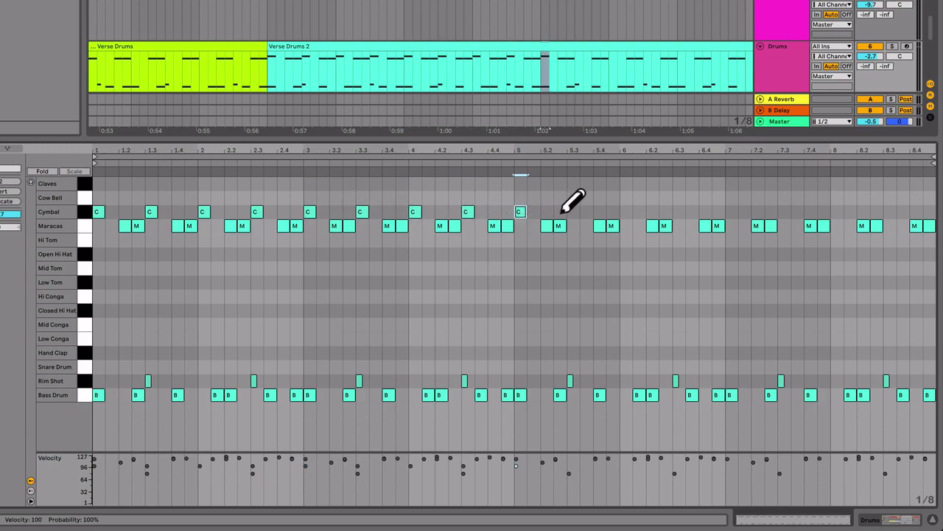
click(572, 213)
click(678, 212)
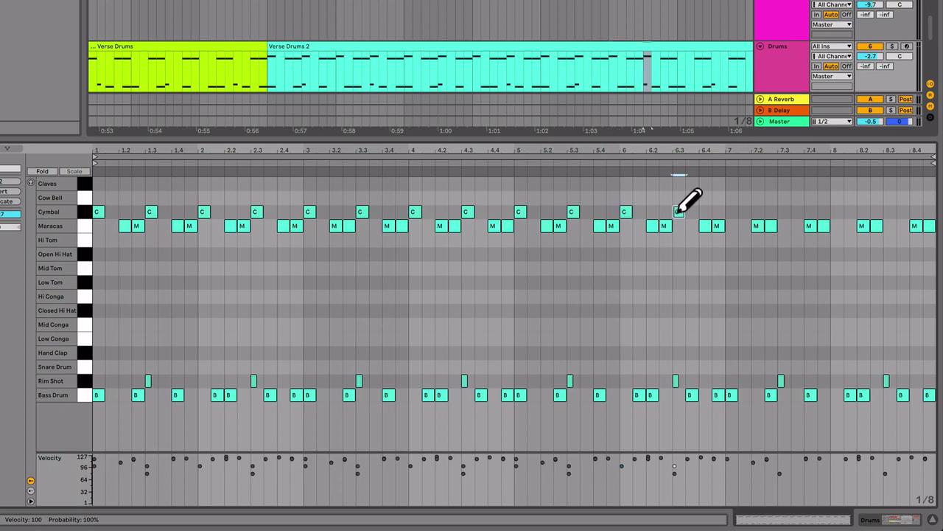
click(731, 211)
click(783, 211)
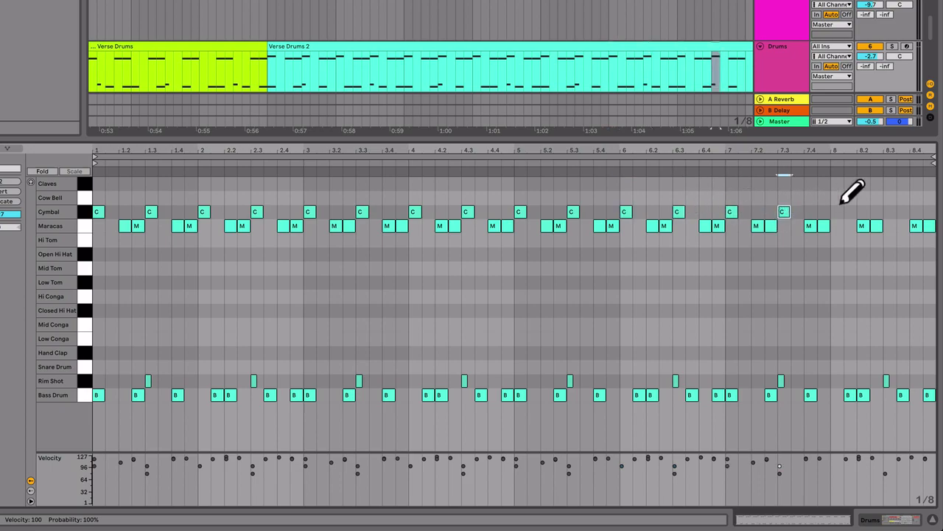
click(837, 212)
click(889, 212)
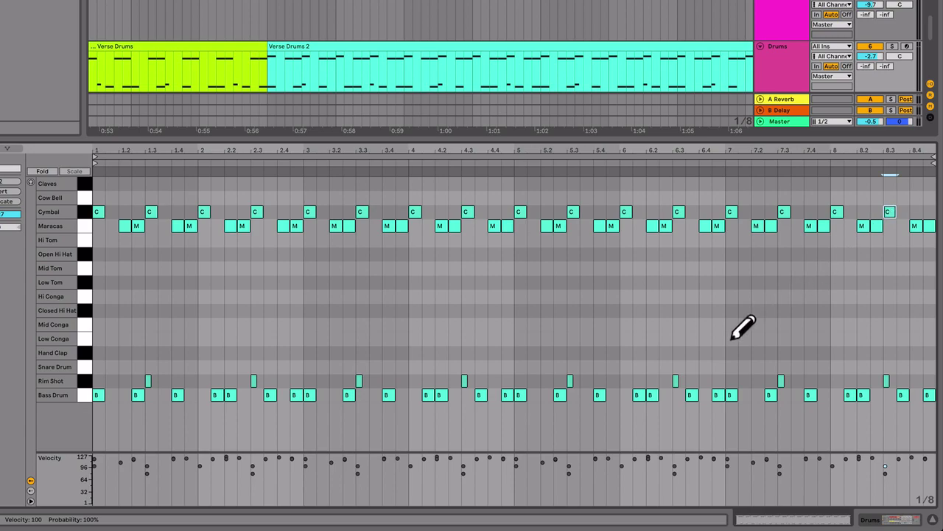
Step: Place a sixteenth-note Snare Drum hit at the start of bar 7 in Verse Drums 2, with the grid set to 1/16
key(equal)
key(equal)
key(equal)
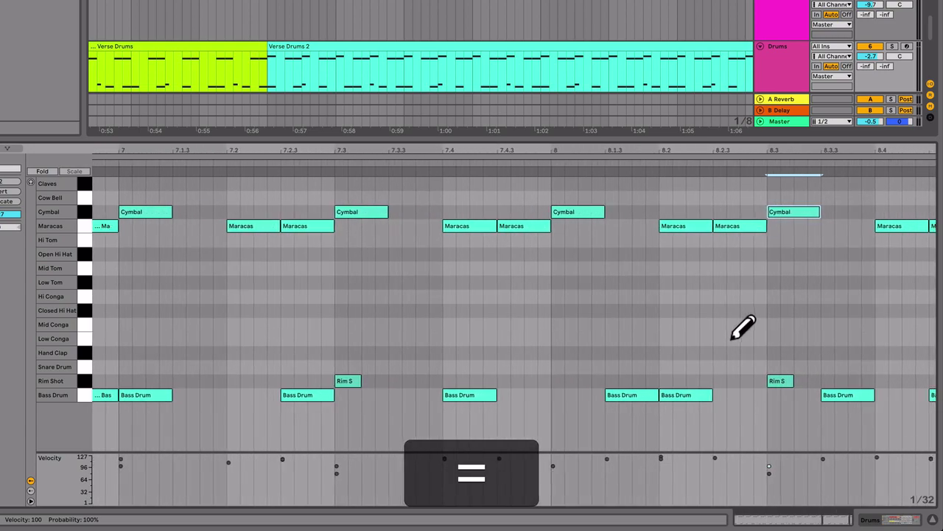
scroll(743, 328, left, 3)
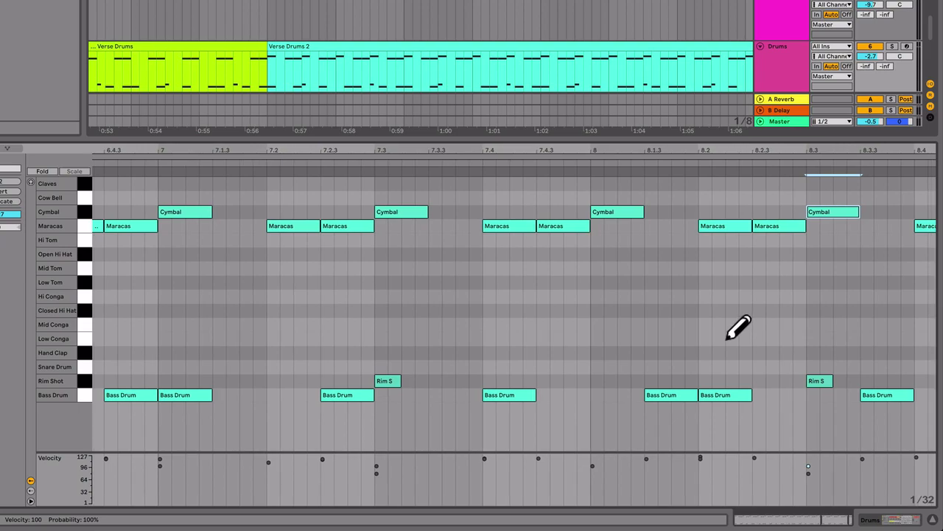
click(164, 366)
key(b)
click(273, 379)
right_click(273, 379)
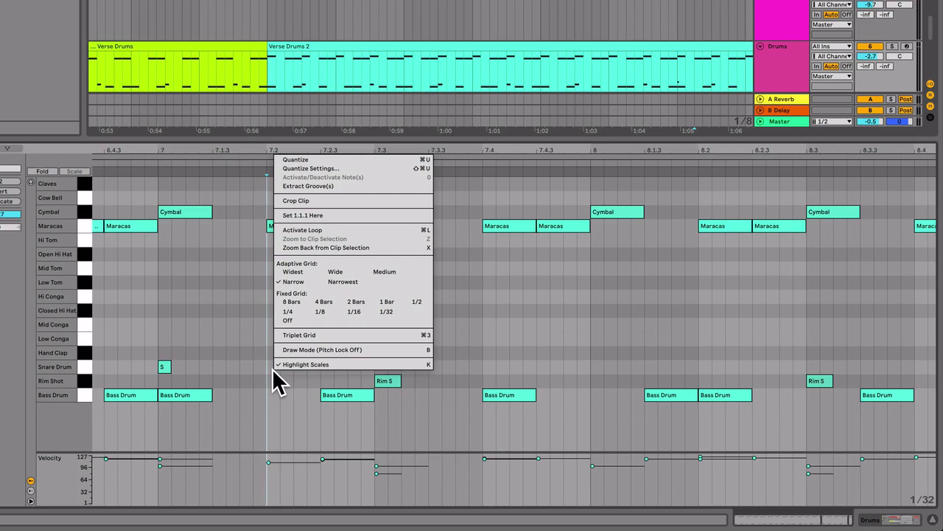
click(356, 310)
drag(169, 366, 181, 367)
Step: Continue the bar 7 fill with sixteenth-note Snare Drum hits at 7.2.3, 7.3, 7.3.3 and 7.4.3
click(331, 366)
click(384, 366)
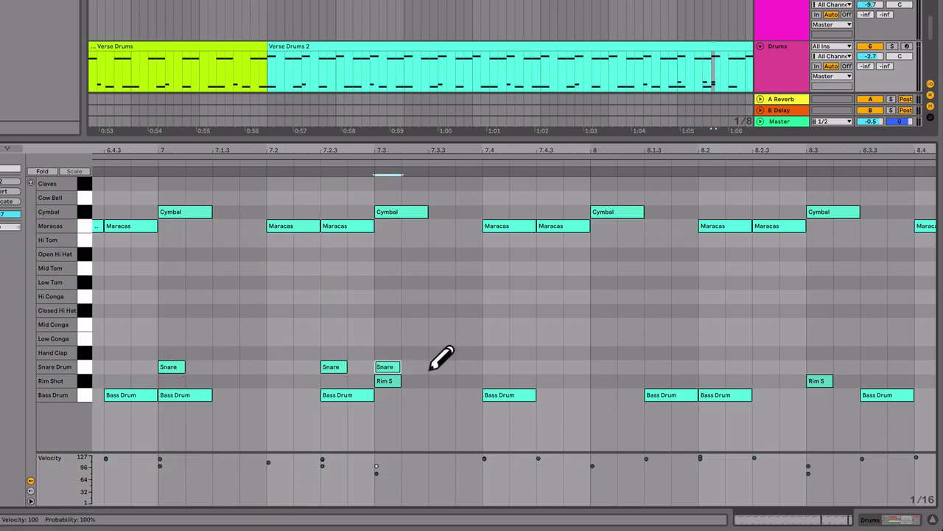
click(439, 366)
click(549, 367)
Step: Draw bar 8 Snare Drum hits on every eighth note plus one at 8.1.2, and return to the full arrangement
drag(601, 366, 660, 366)
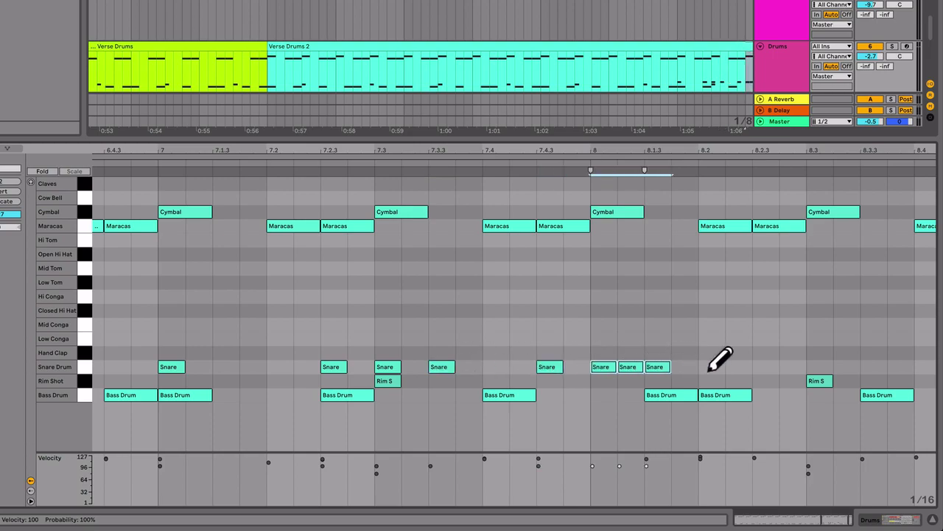
click(711, 366)
click(765, 367)
click(819, 366)
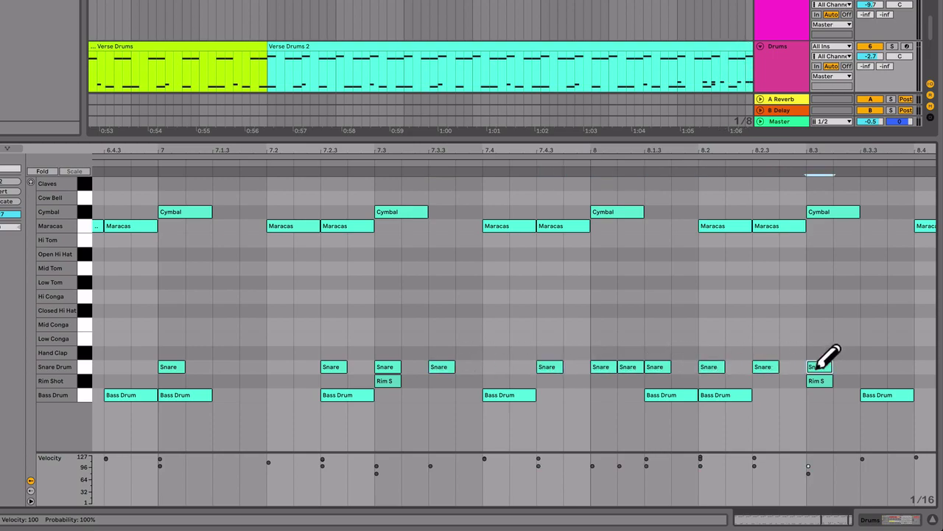
click(873, 366)
scroll(873, 366, right, 2)
click(849, 366)
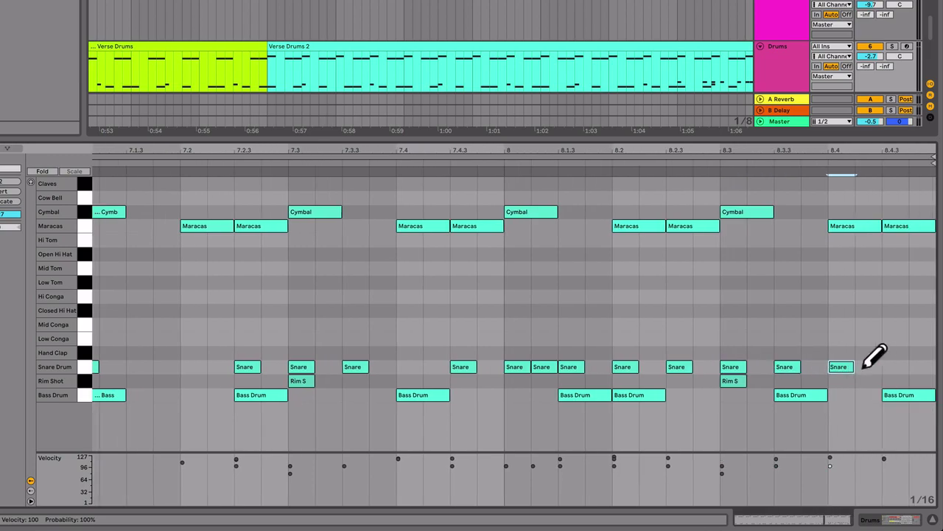
click(891, 366)
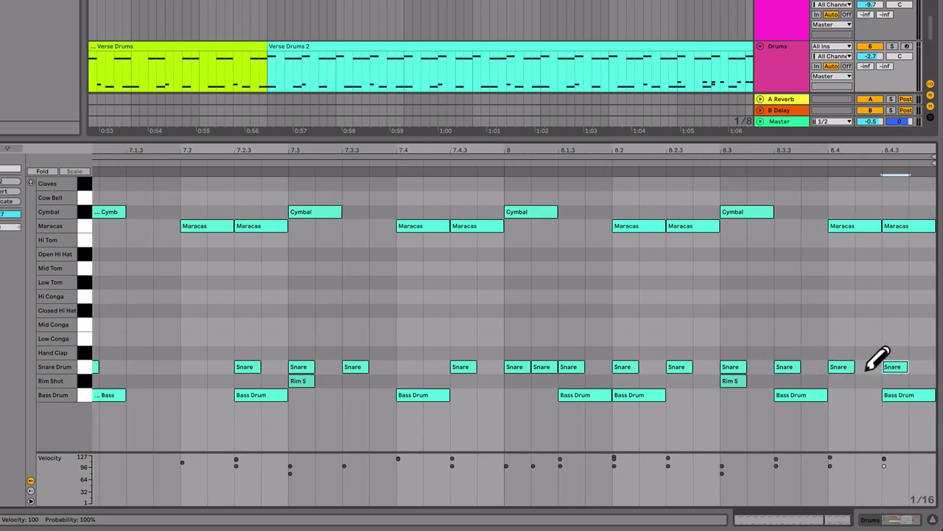
key(b)
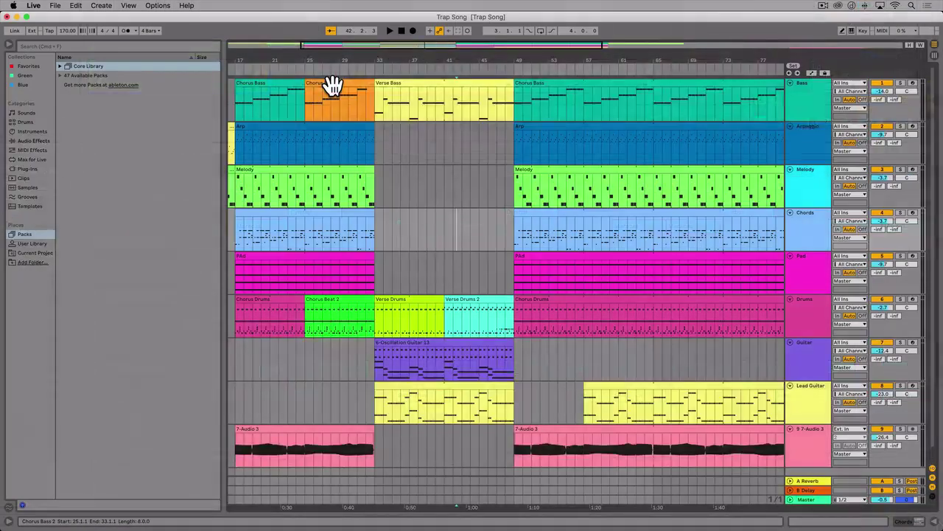
Step: Copy the Chorus Bass 2 clip from the arrangement into the Bass track's Session View slot below Verse Bass
click(331, 86)
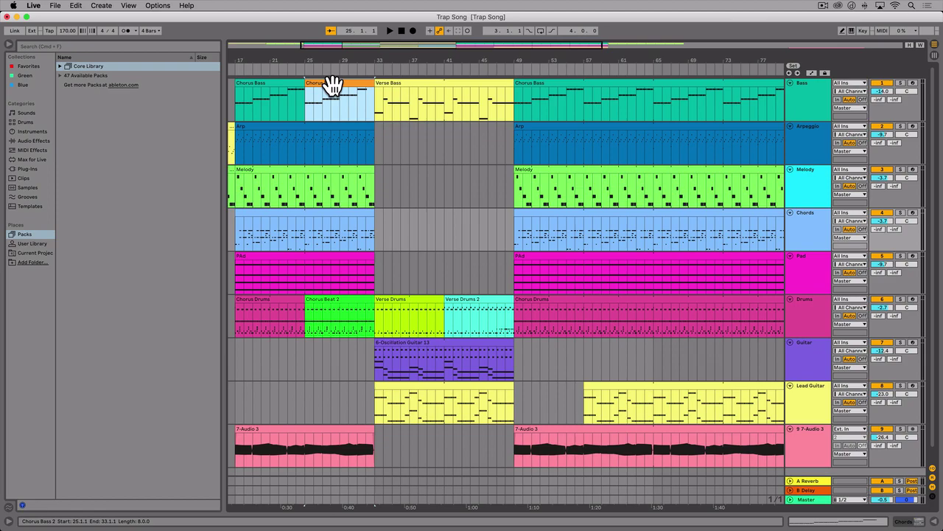
key(Tab)
drag(332, 84, 249, 84)
key(Tab)
Step: Copy the Verse Drums 2 clip into an empty Session View slot of the Drums track, two slots below Chorus Beat 2
drag(466, 300, 483, 88)
key(Tab)
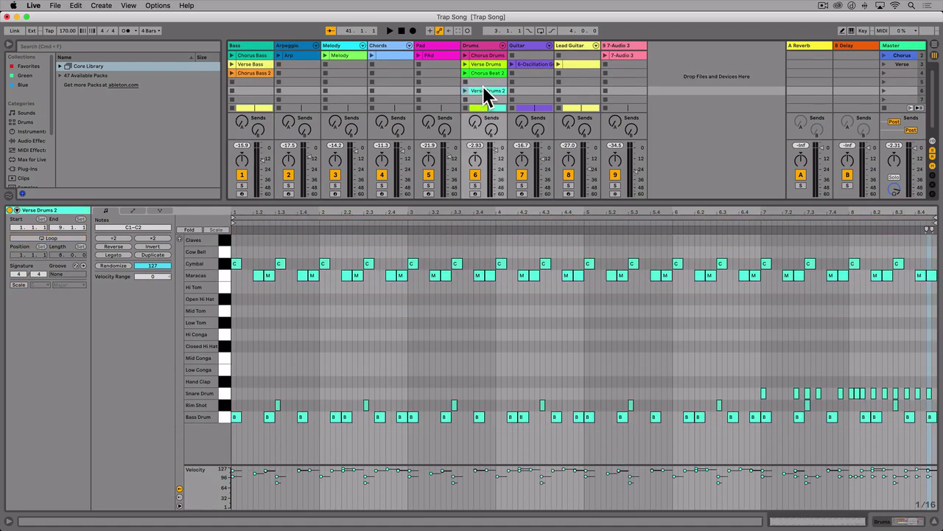
key(Tab)
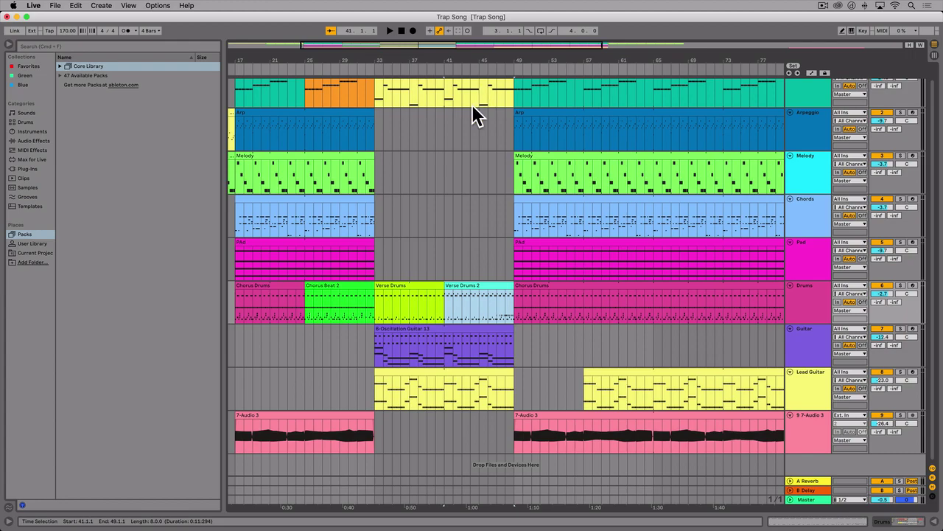
Step: Split the Verse Bass clip at bar 41 and rename its second half Verse Bass Fill
scroll(485, 181, up, 1)
scroll(440, 84, left, 1)
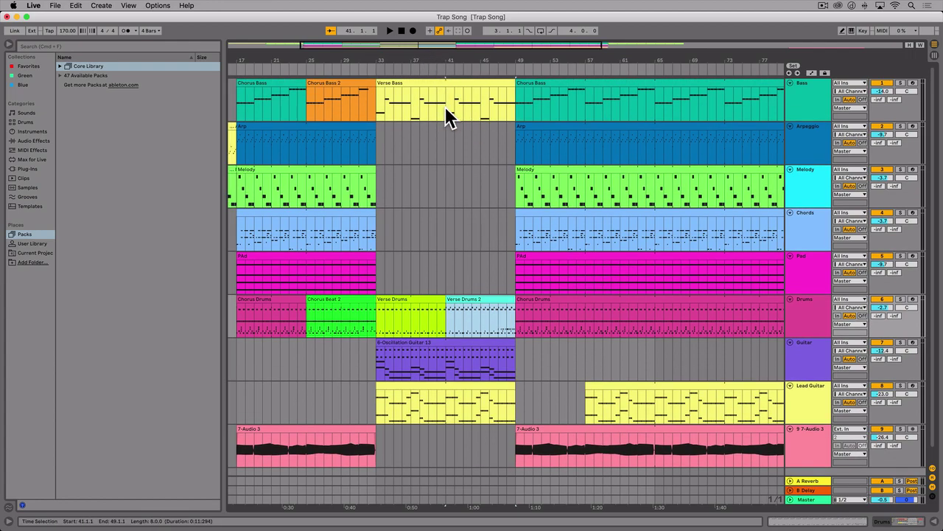
click(446, 108)
key(super)
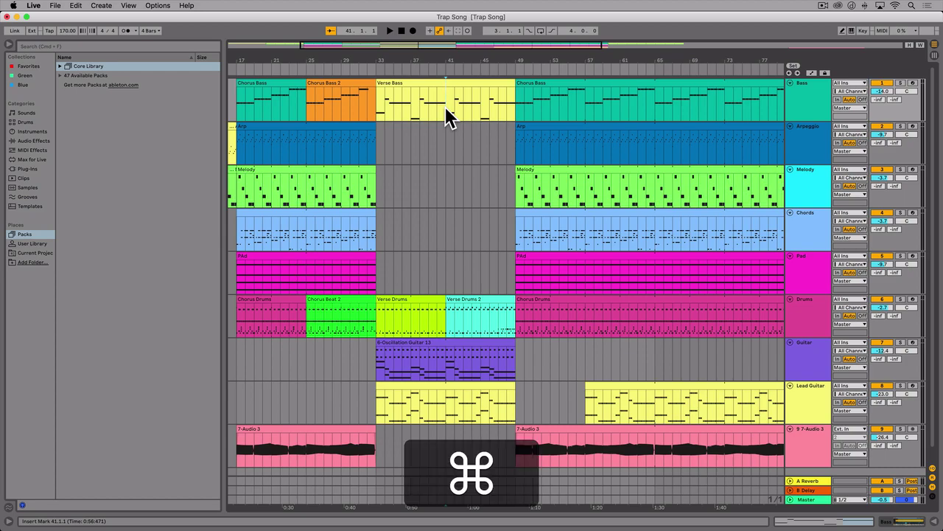
key(super+e)
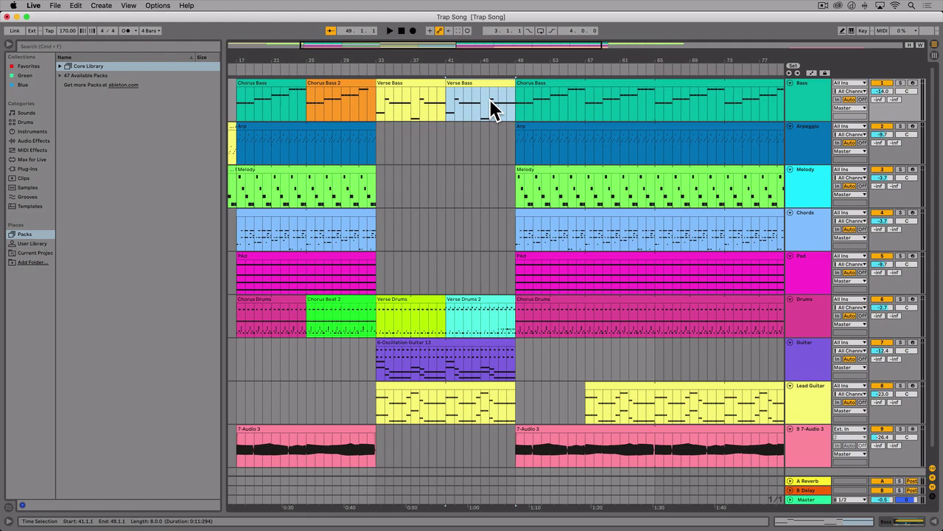
key(super+r)
key(Return)
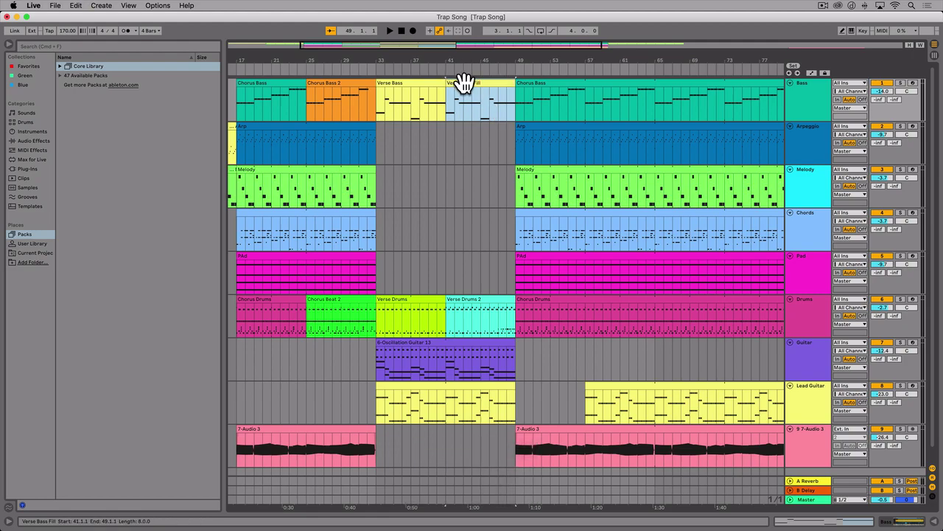
Step: Colour the Verse Bass Fill clip blue
right_click(463, 83)
click(540, 244)
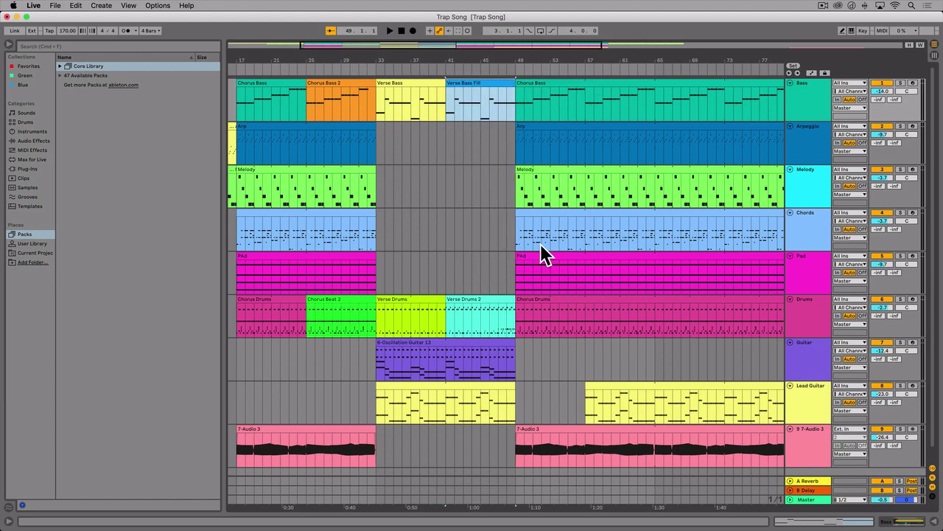
click(472, 144)
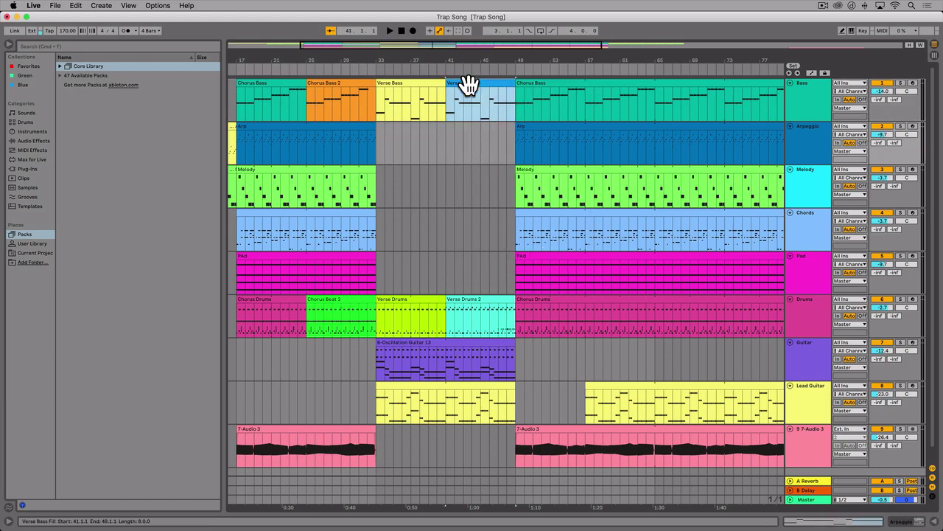
Step: Open the notes of Verse Bass Fill for editing and set the grid to 1/4
double_click(468, 84)
right_click(575, 343)
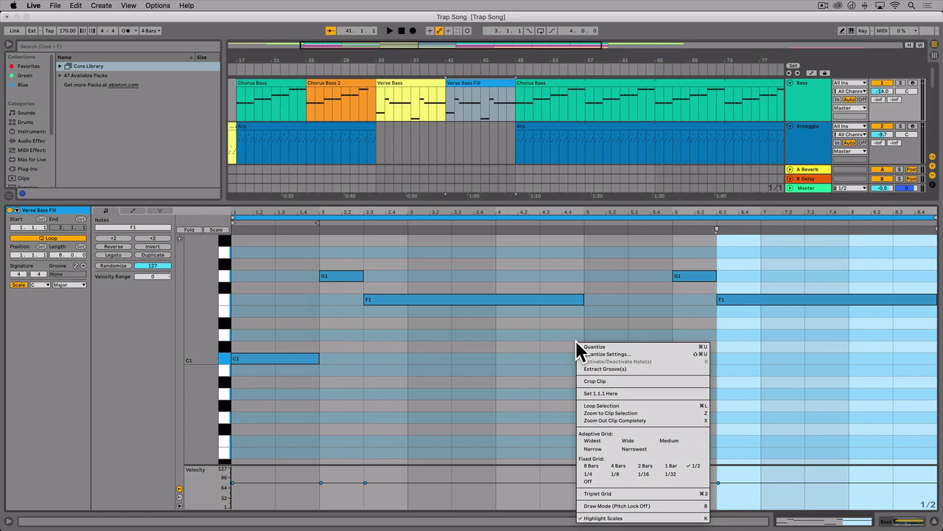
click(590, 473)
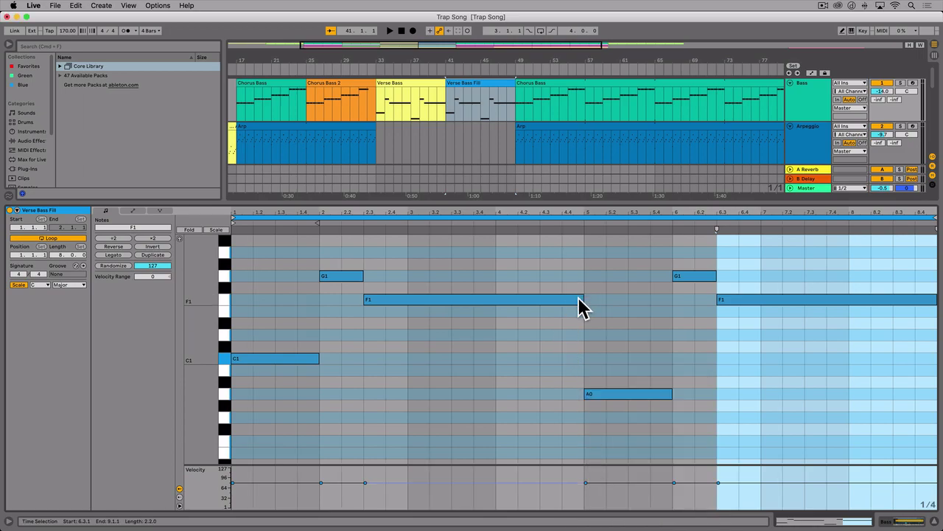
Step: Shorten the first F1 note in Verse Bass Fill to end at 4.3, and add an E1 note from there to bar 5 at velocity 79
drag(579, 300, 539, 300)
double_click(551, 311)
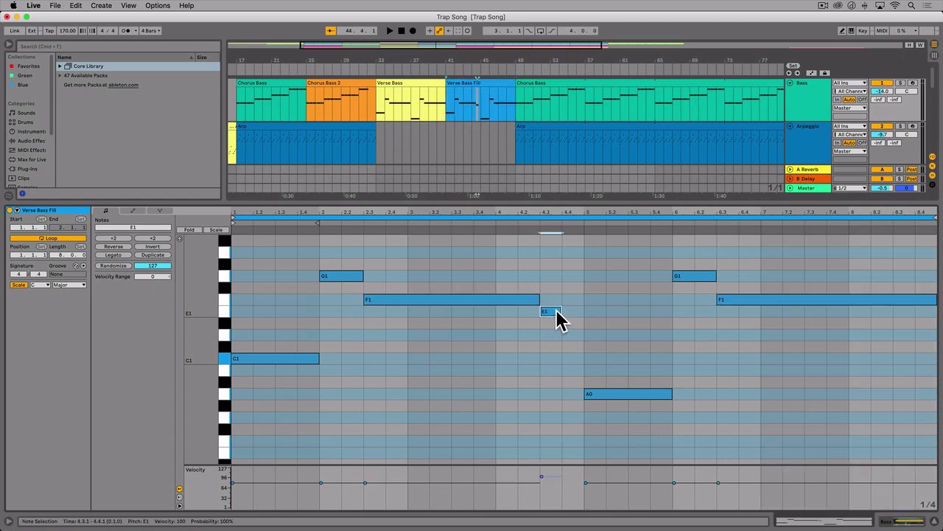
drag(558, 310, 583, 311)
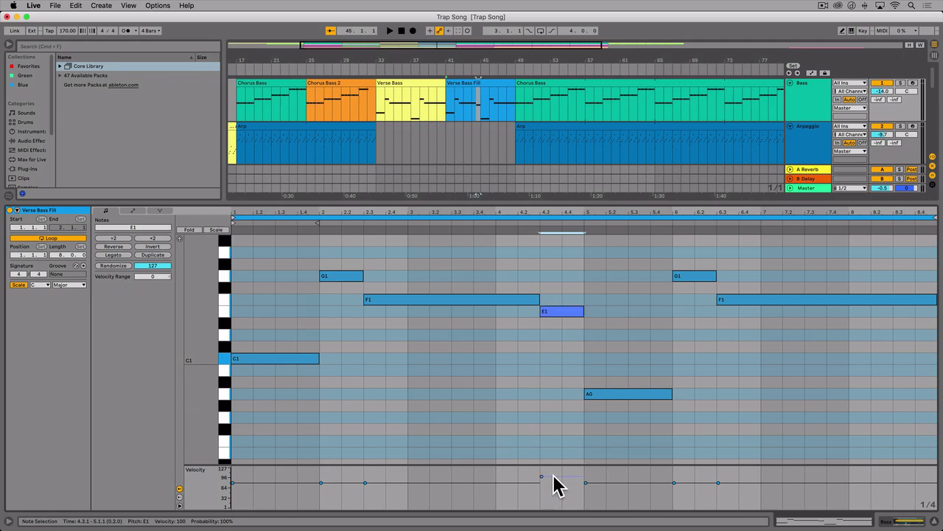
mouse_move(558, 312)
mouse_down()
mouse_move(558, 328)
mouse_move(560, 311)
mouse_up()
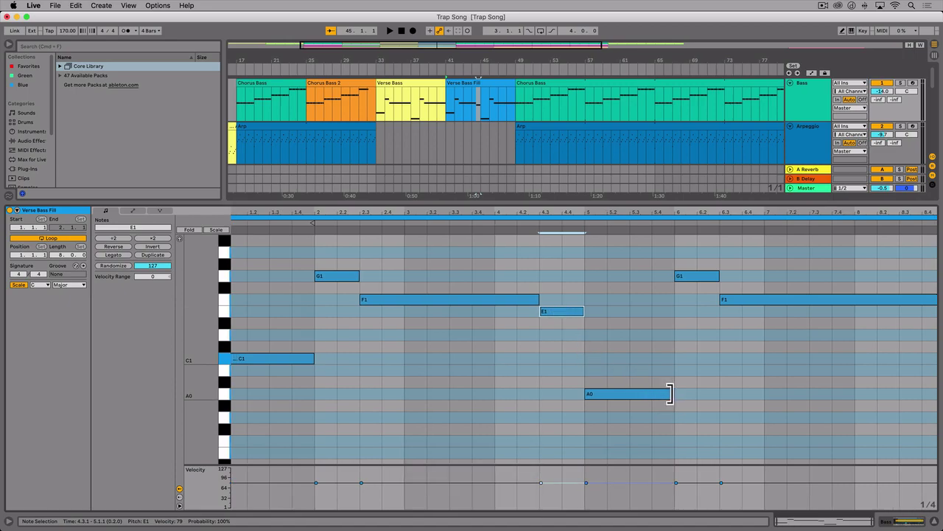
Step: Shorten the A0 note in bar 5 by one beat and fill the gap at 5.4 with a one-beat C1 note
drag(669, 394, 673, 358)
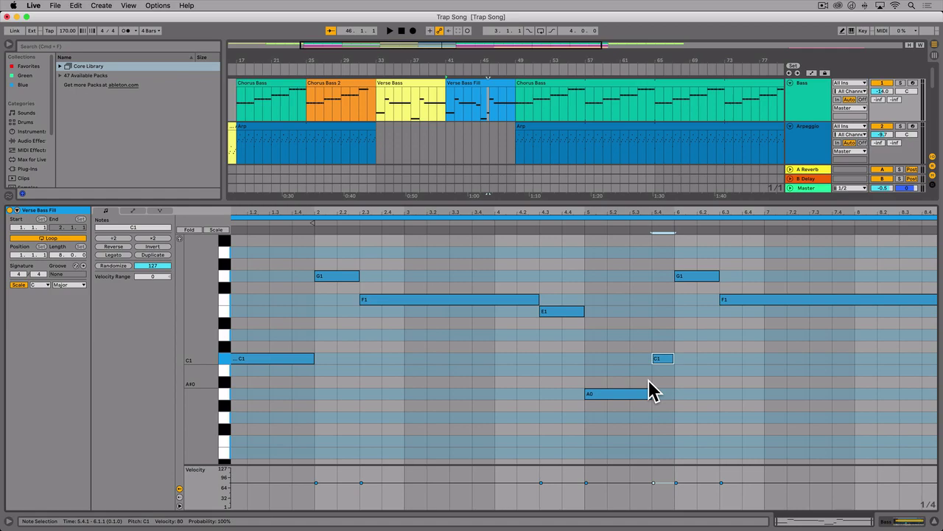
scroll(716, 372, right, 1)
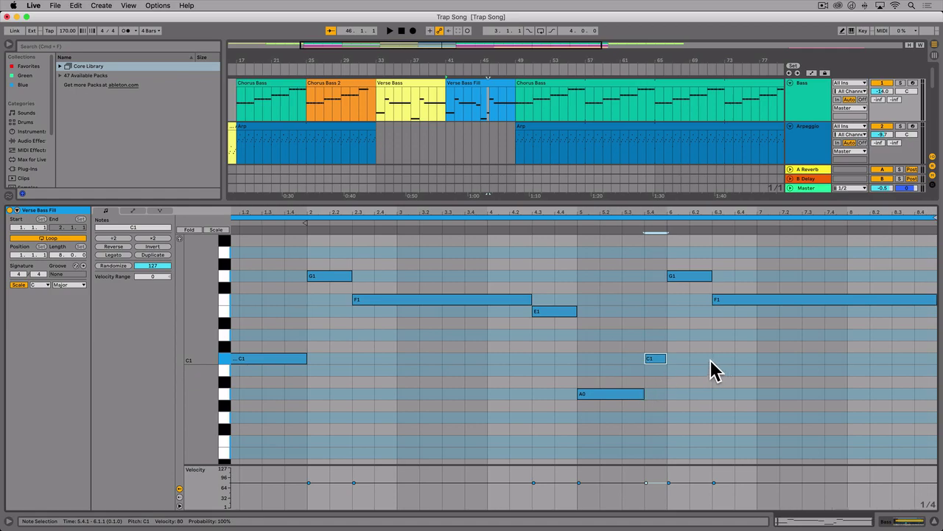
Step: Shorten the last F1 note to end at bar 8, copy the G1 note to bar 8, and extend the copy to the clip's end
drag(939, 302, 844, 303)
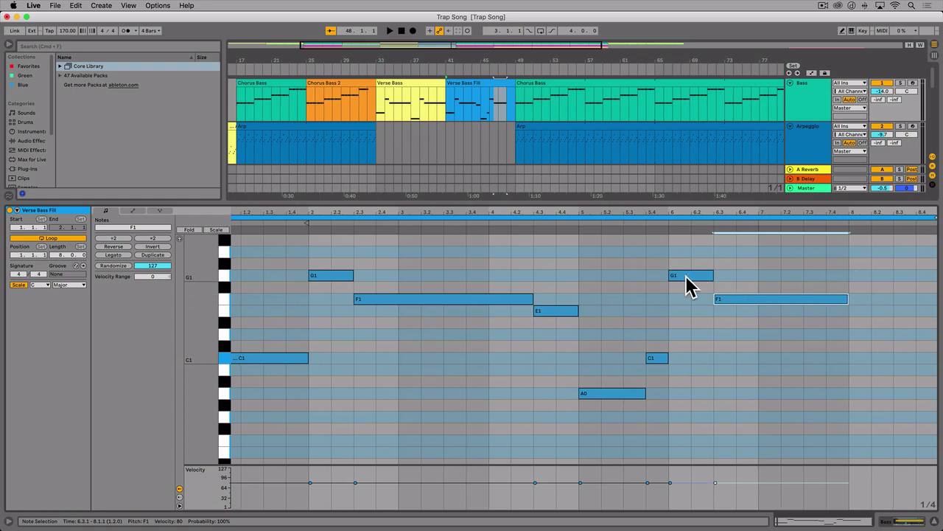
drag(686, 284, 875, 276)
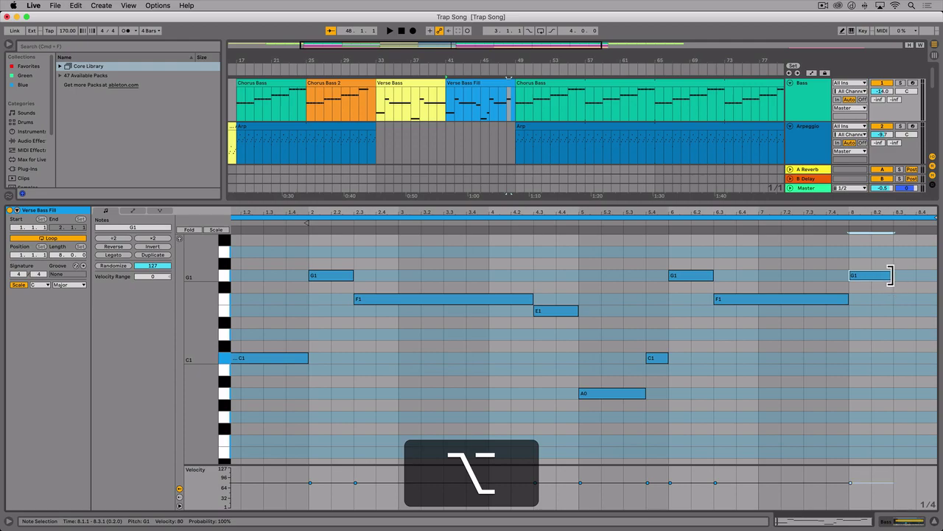
drag(889, 275, 933, 275)
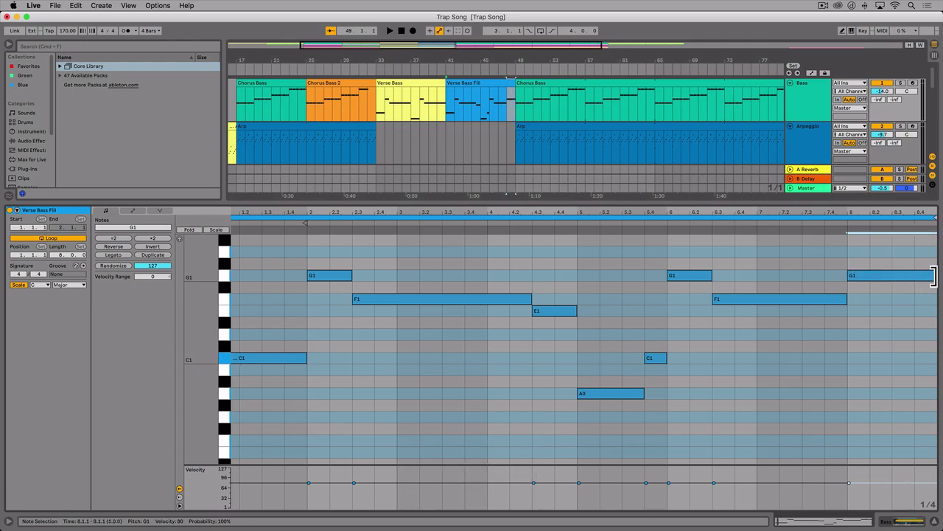
key(super+alt+l)
Step: Copy the Verse Bass Fill clip into the Bass track's Session View slot in the same row as Verse Drums 2
click(481, 84)
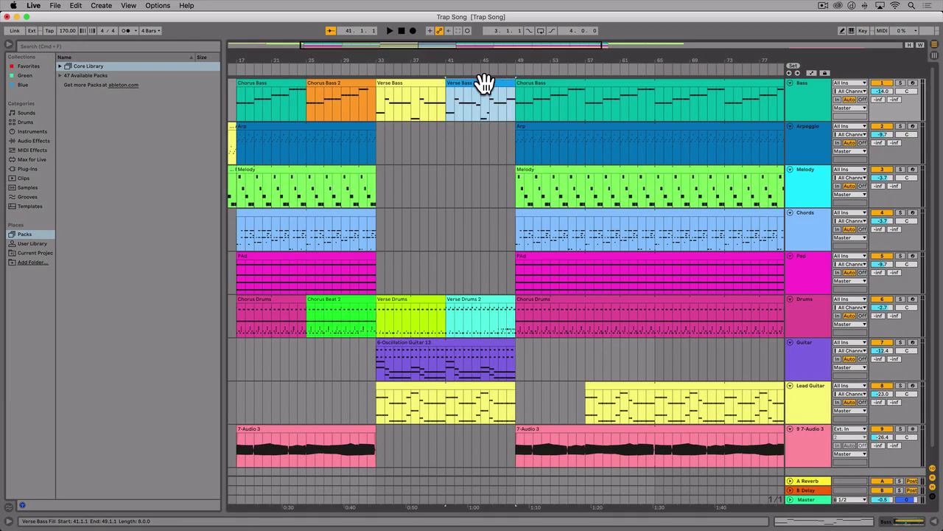
key(Tab)
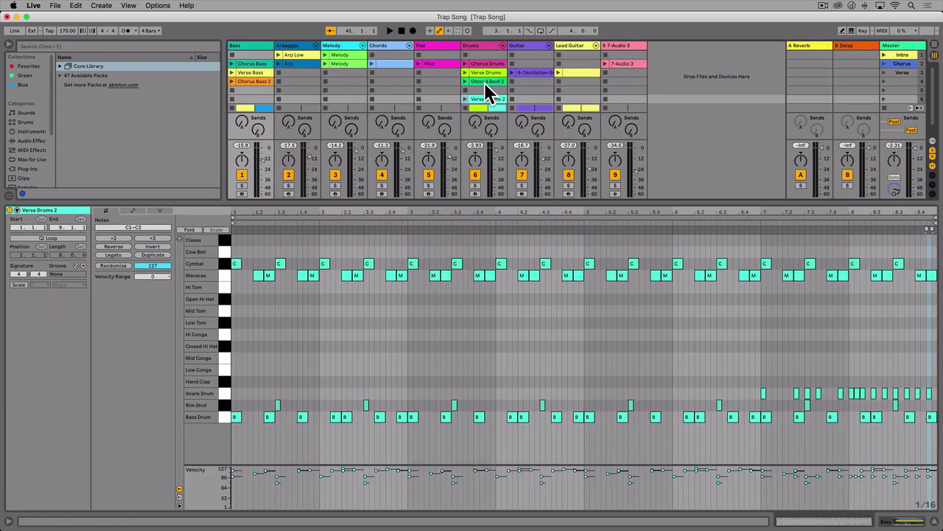
drag(484, 84, 261, 96)
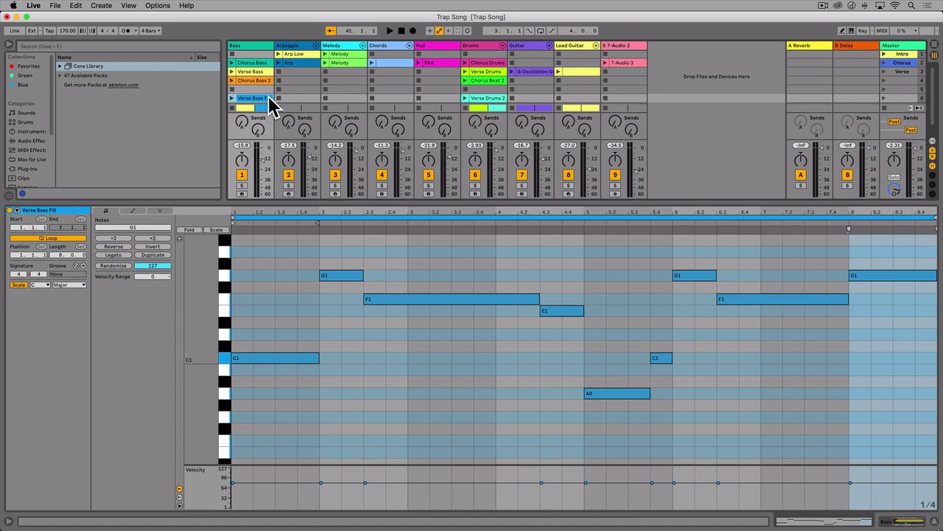
key(Tab)
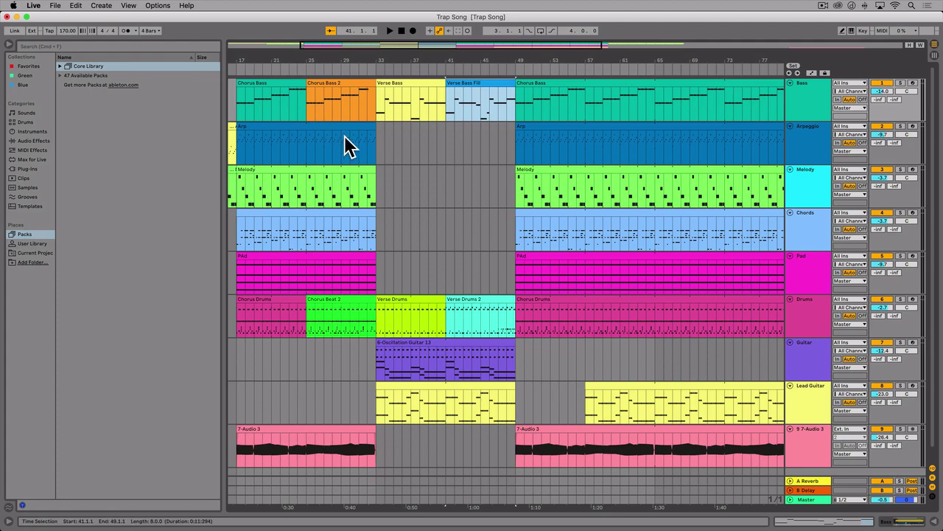
Step: Split the verse guitar clip at bar 41 and colour its second half red
click(446, 362)
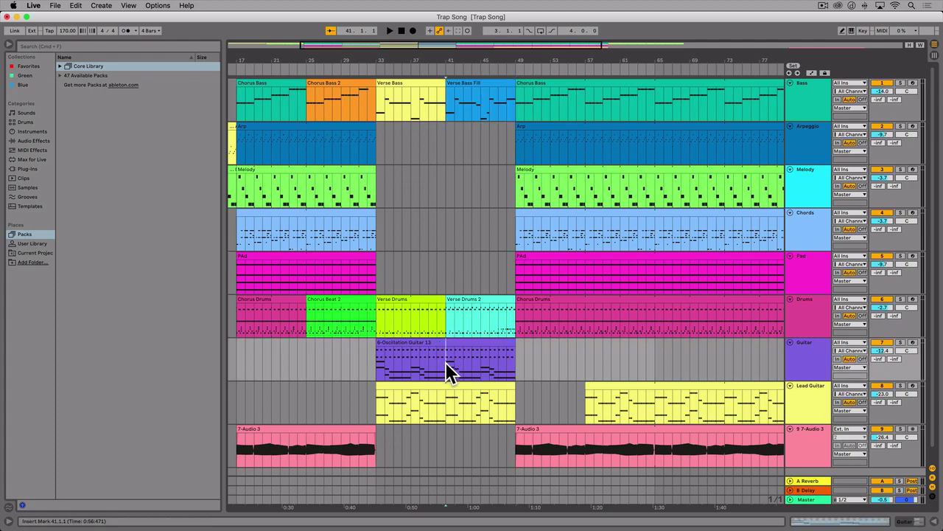
key(super+e)
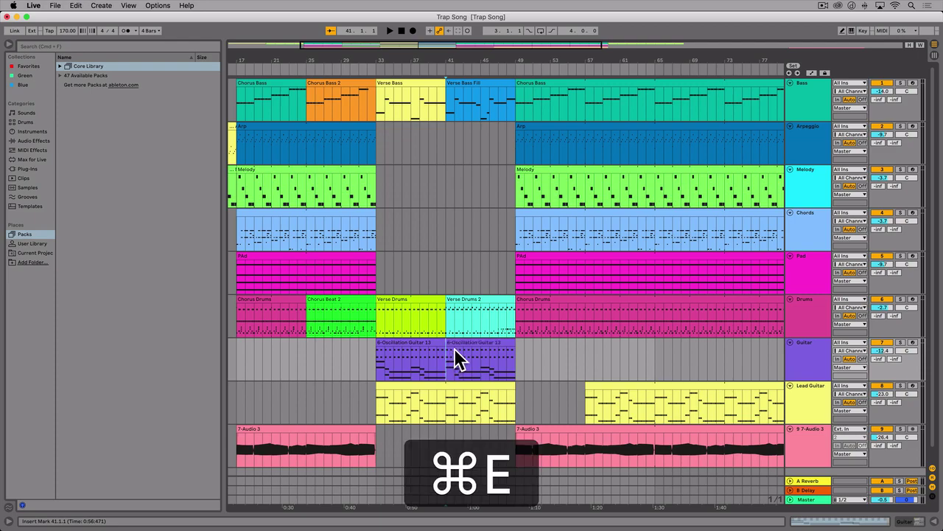
right_click(465, 343)
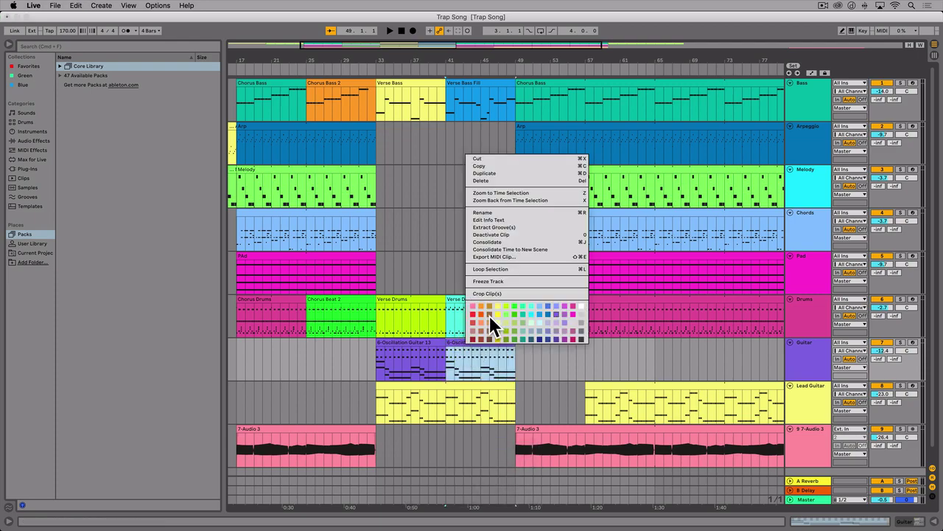
click(476, 314)
Step: Rename the red guitar clip Guitar Chords fill
key(super+r)
text(G)
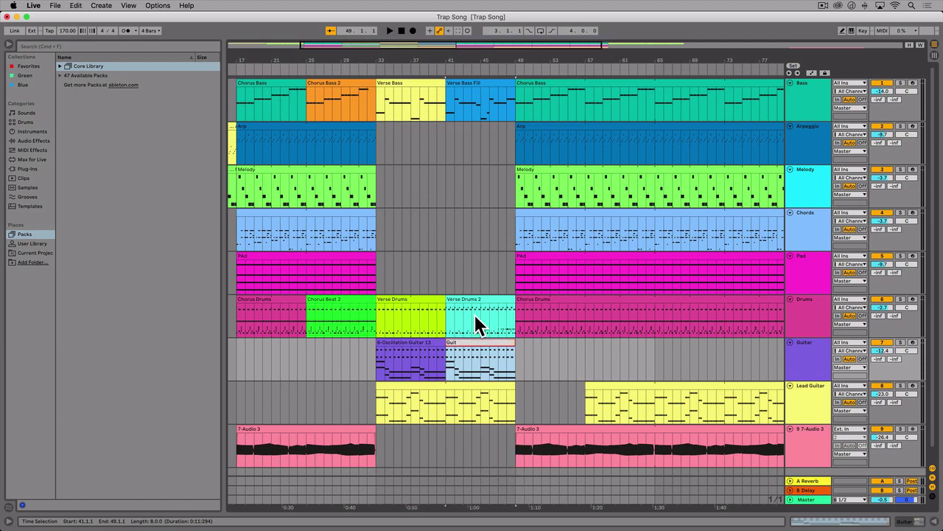
text(uitar Chords fill)
key(Return)
Step: Open the notes of Guitar Chords fill and shorten the last F2 and A2 notes to end at bar 8
double_click(472, 344)
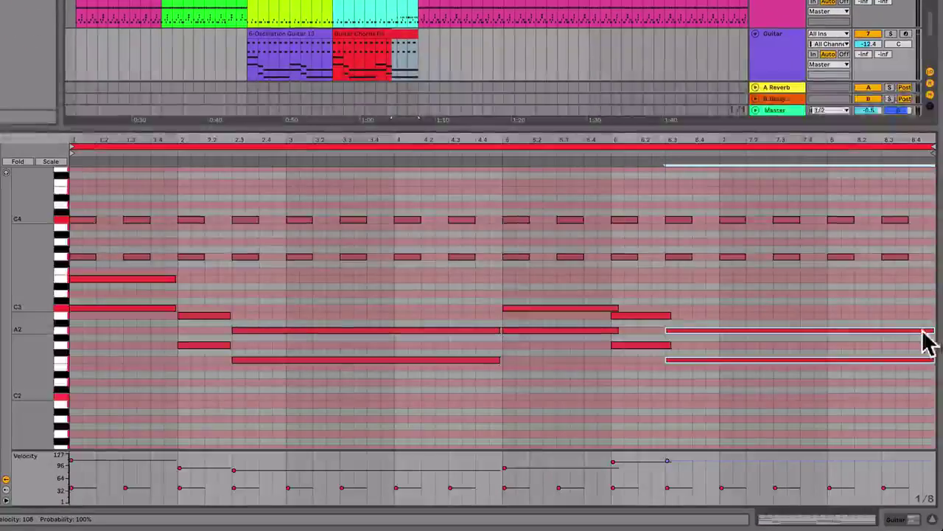
drag(929, 349, 827, 331)
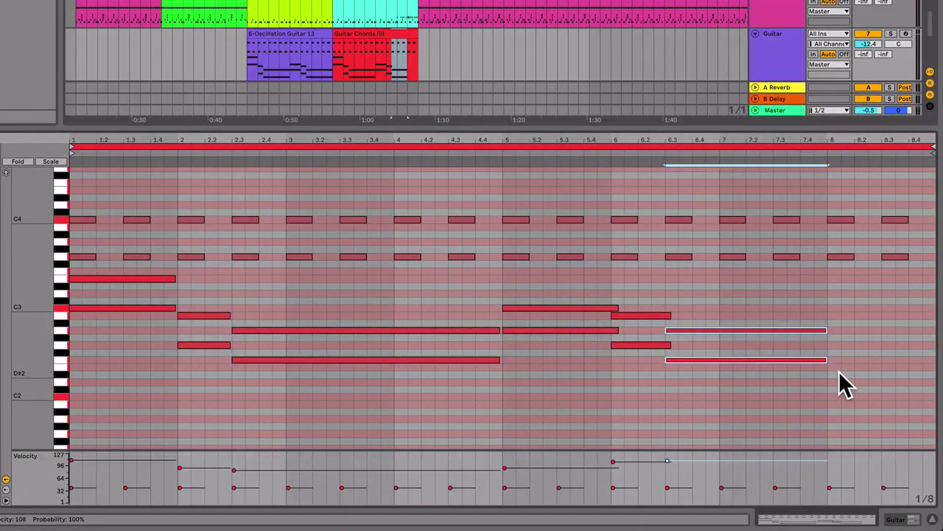
Step: Fill bar 8 with a G2 note, raise its velocity to match the preceding chord, and copy the note up to B2
double_click(834, 345)
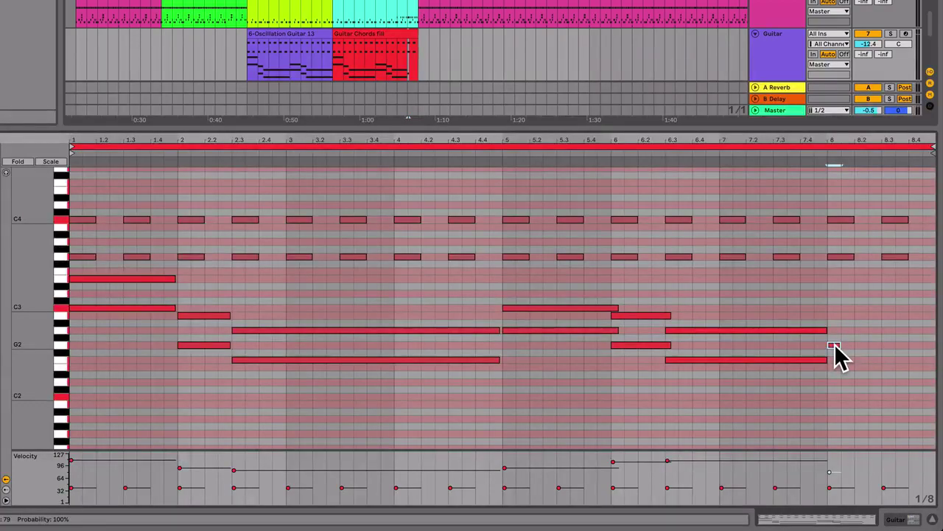
drag(840, 345, 934, 345)
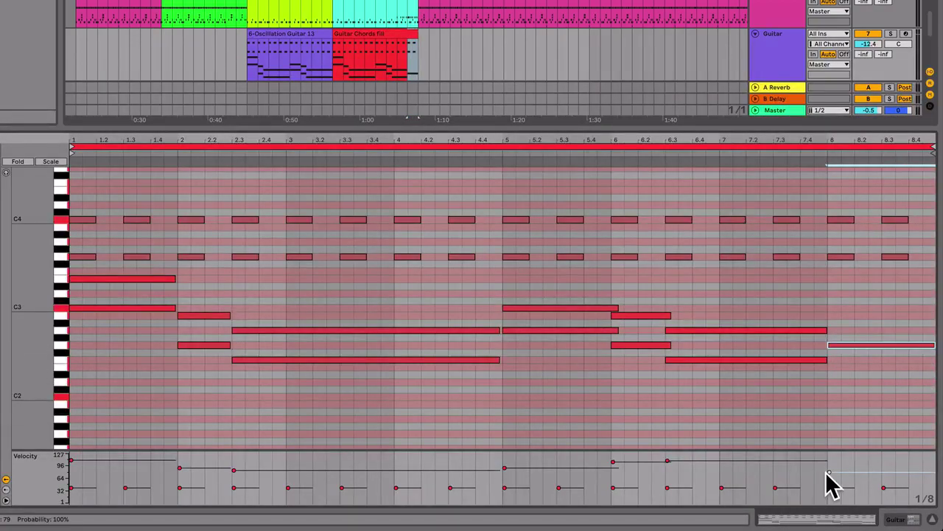
drag(831, 484, 831, 474)
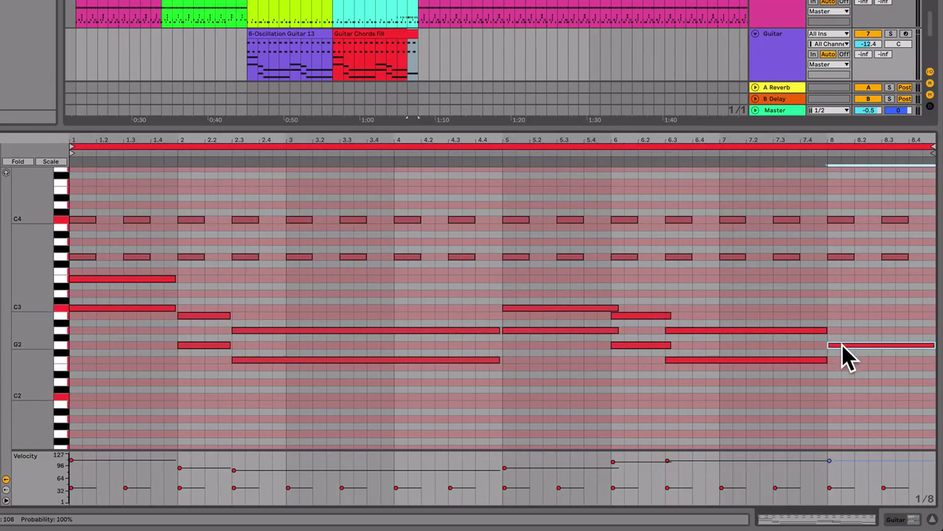
alt+drag(841, 343, 841, 313)
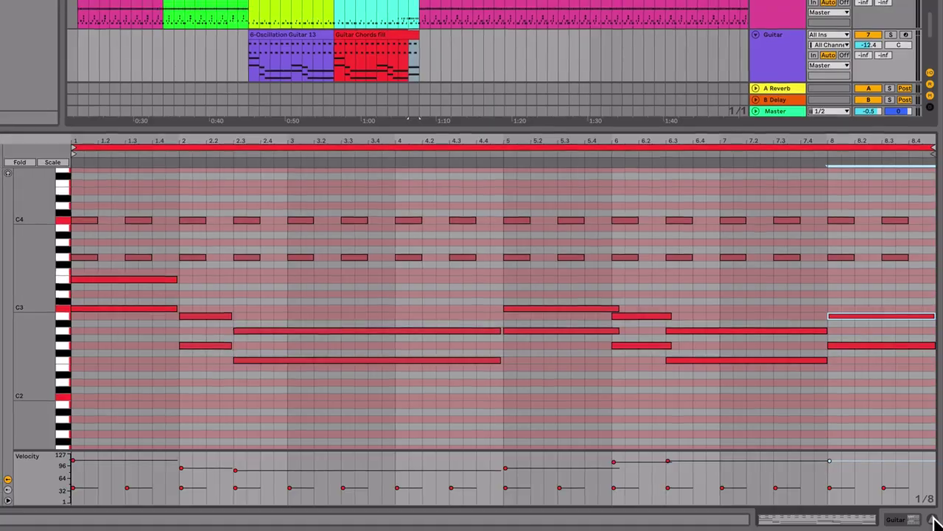
click(933, 521)
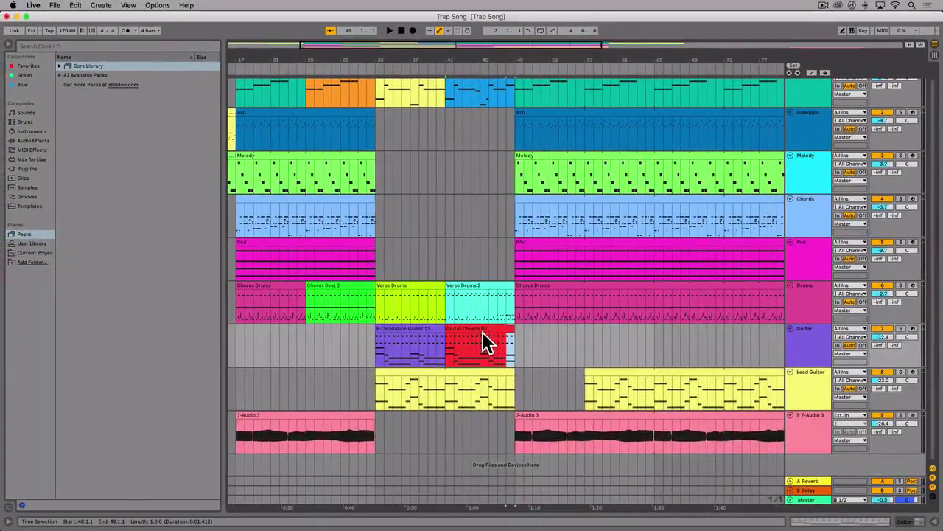
Step: Copy the Guitar Chords fill clip into the Chords track's Session View slot in the same row as Verse Bass Fill
click(482, 329)
key(Tab)
drag(482, 330, 406, 97)
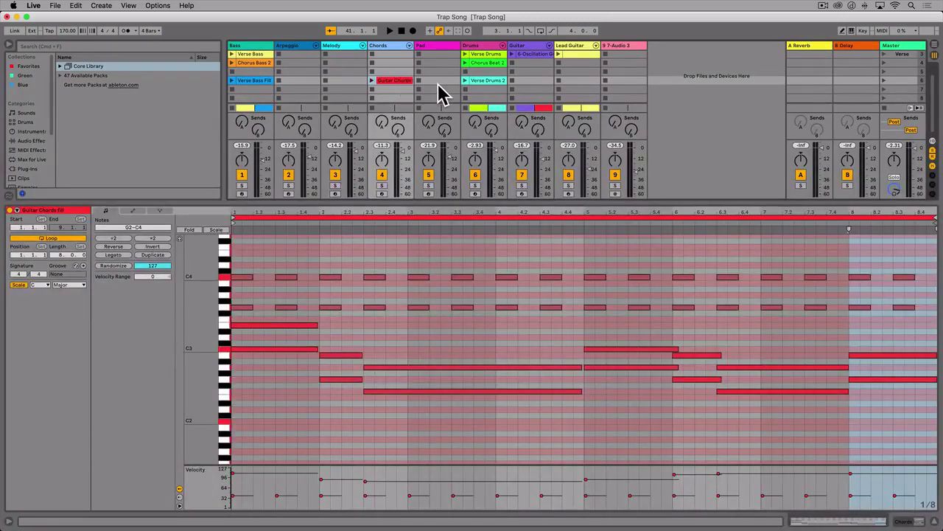
key(Tab)
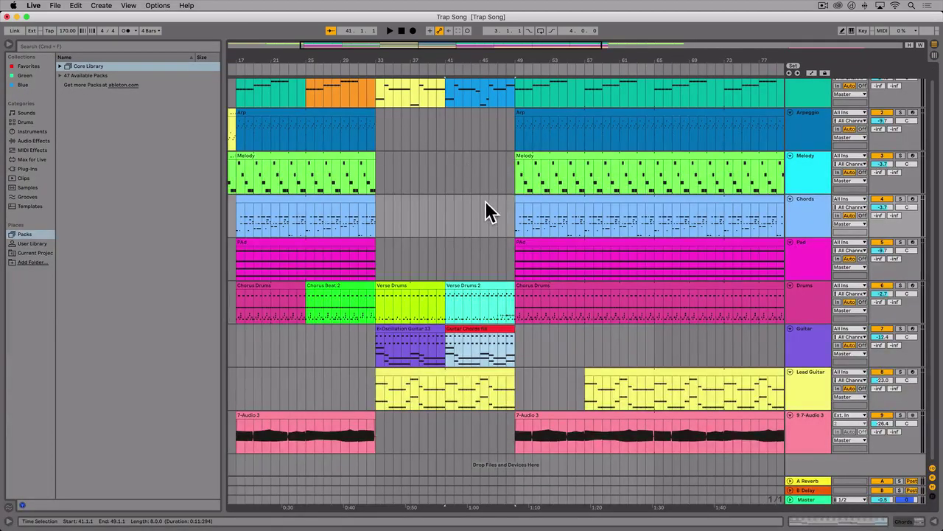
Step: Split the final Chorus Drums clip at bar 65
scroll(522, 265, right, 3)
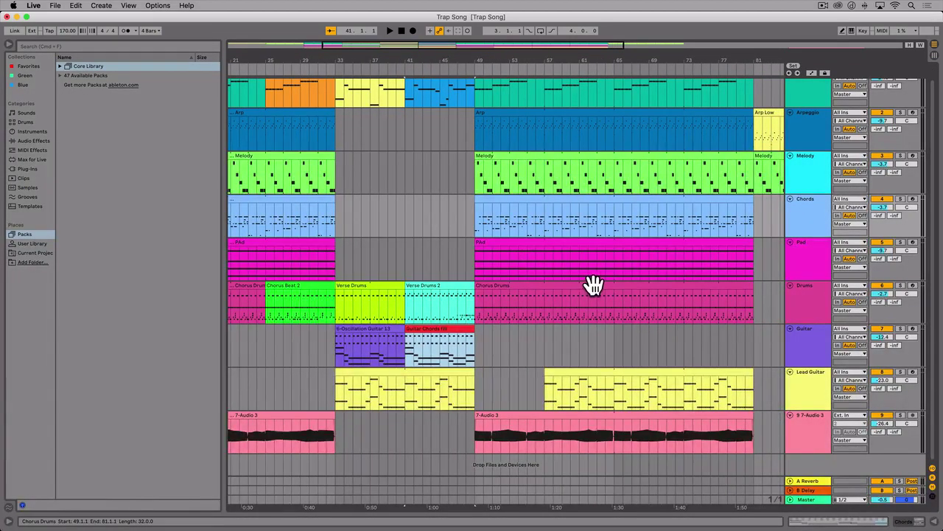
click(616, 285)
key(super+e)
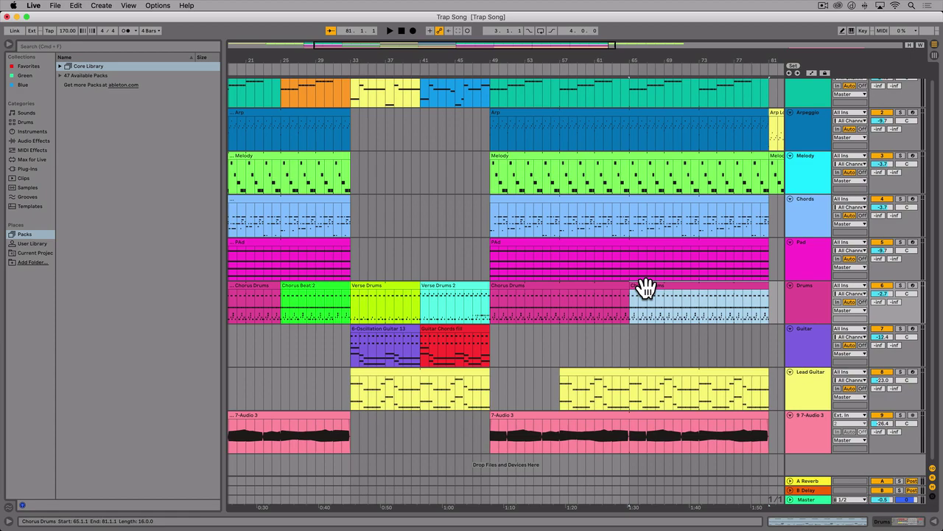
Step: In the second half of the final Chorus Drums, copy the maracas pairs at 1.4, 2.4, 3.4 and 4.4 onto the Cow Bell row
scroll(648, 288, up, 2)
scroll(651, 287, left, 1)
scroll(641, 306, right, 2)
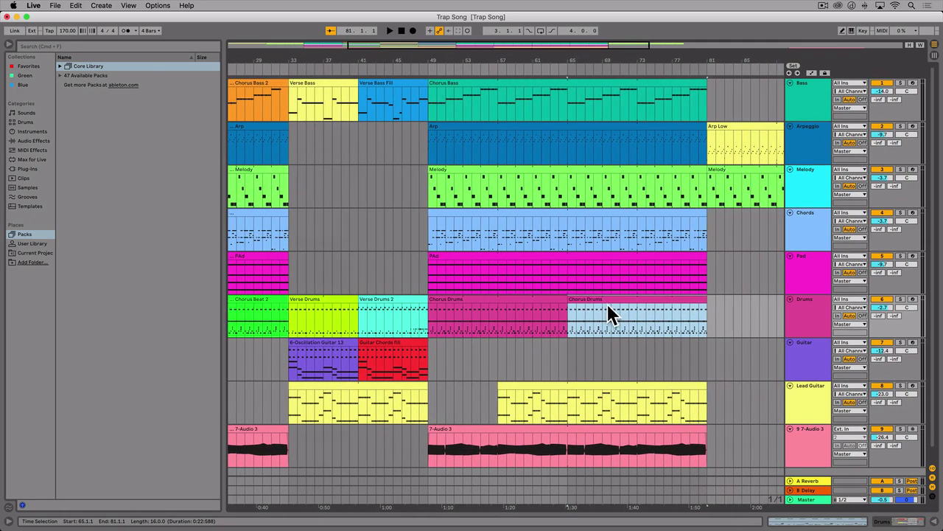
double_click(586, 301)
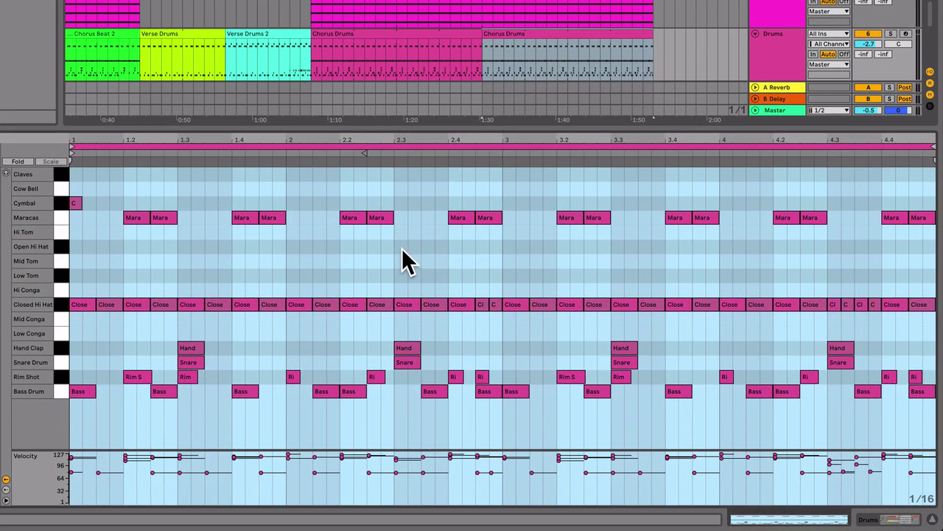
mouse_move(279, 236)
mouse_down()
mouse_move(250, 218)
mouse_move(242, 189)
mouse_move(911, 193)
mouse_move(897, 194)
mouse_up()
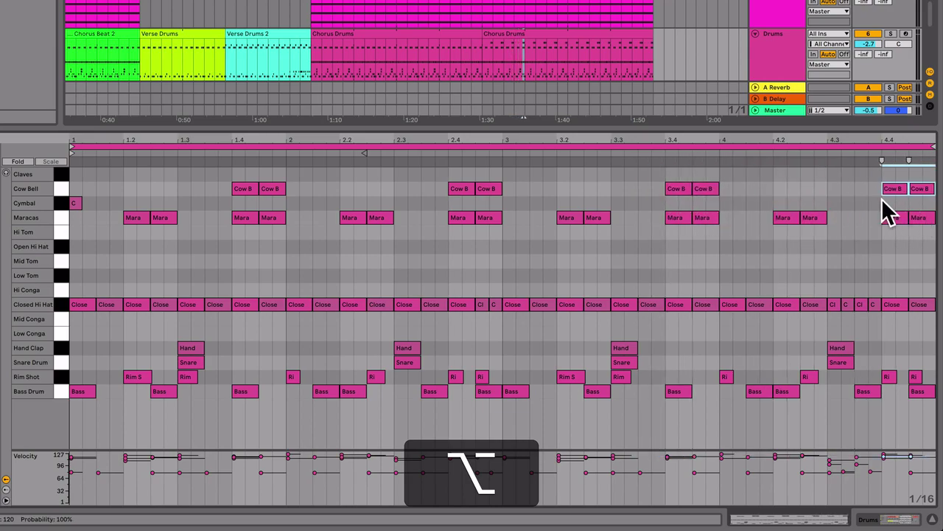
click(933, 519)
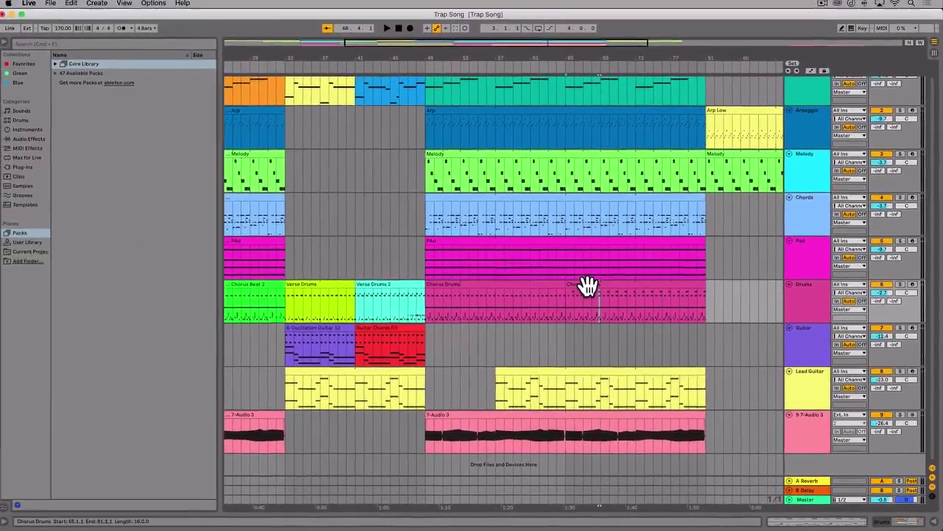
Step: Rename the drum clip starting at bar 65 Chorus Drums 3
click(561, 265)
key(super+r)
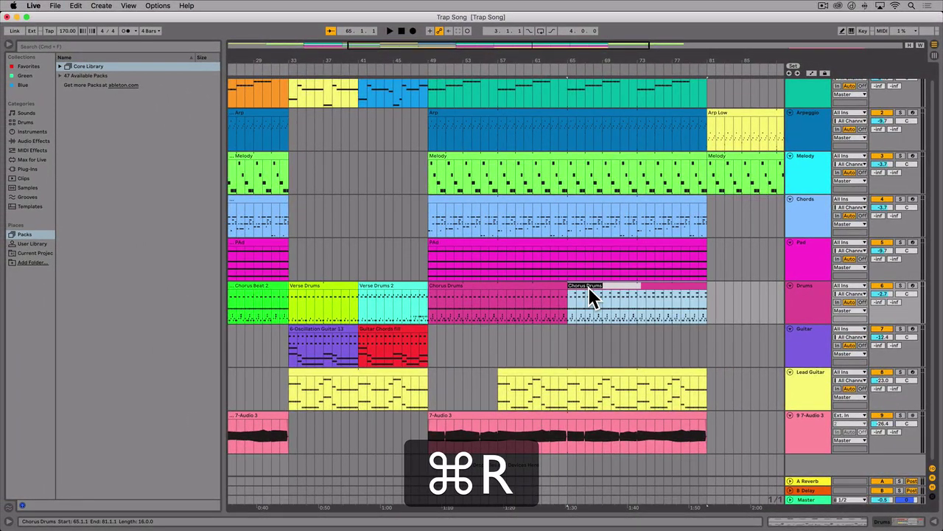
text(Chorus Drums 3)
key(Return)
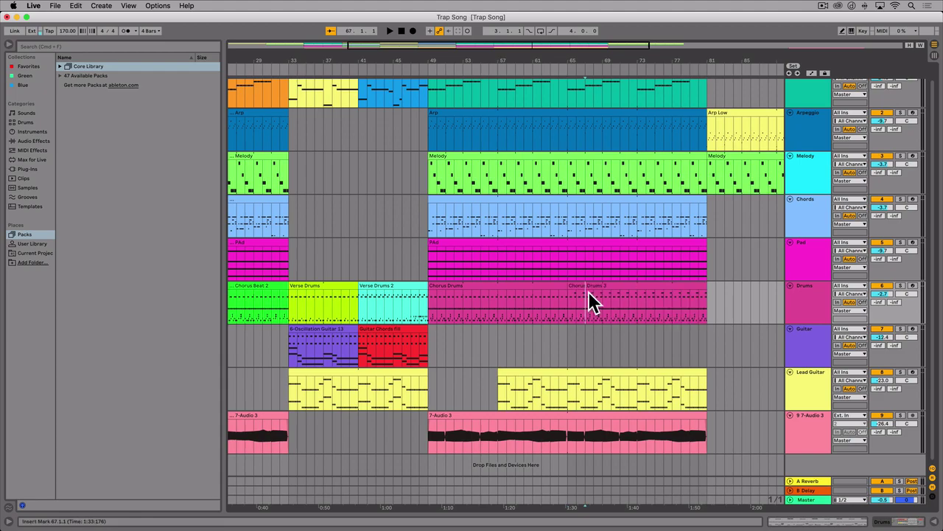
Step: Colour the Chorus Drums 3 clip green and select it
right_click(583, 286)
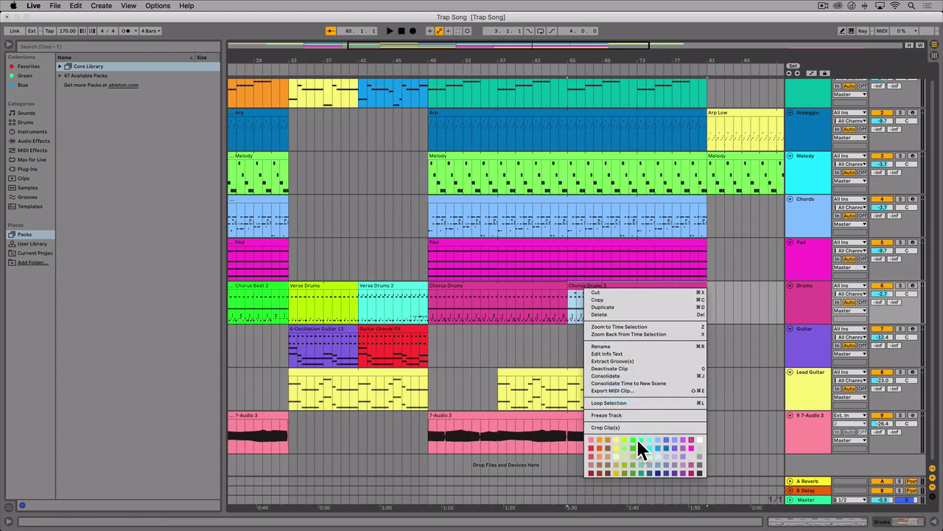
click(642, 440)
click(596, 288)
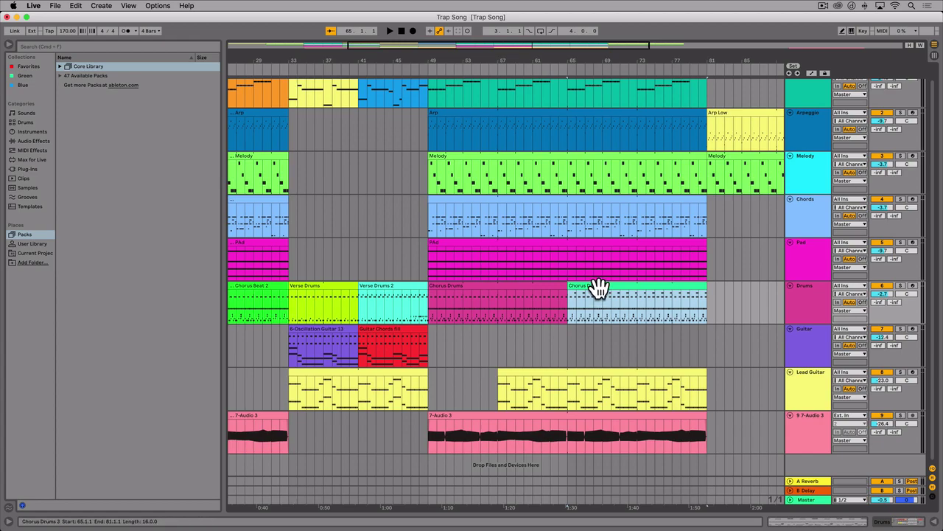
Step: Copy the Chorus Drums 3 clip from the arrangement into the Drums track's scene 7 slot in Session view
key(Tab)
drag(594, 286, 480, 91)
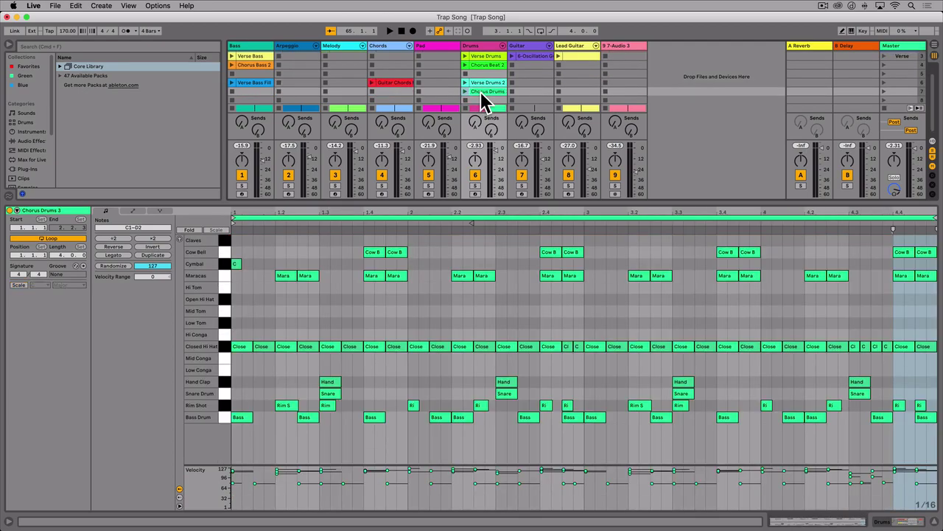
key(Tab)
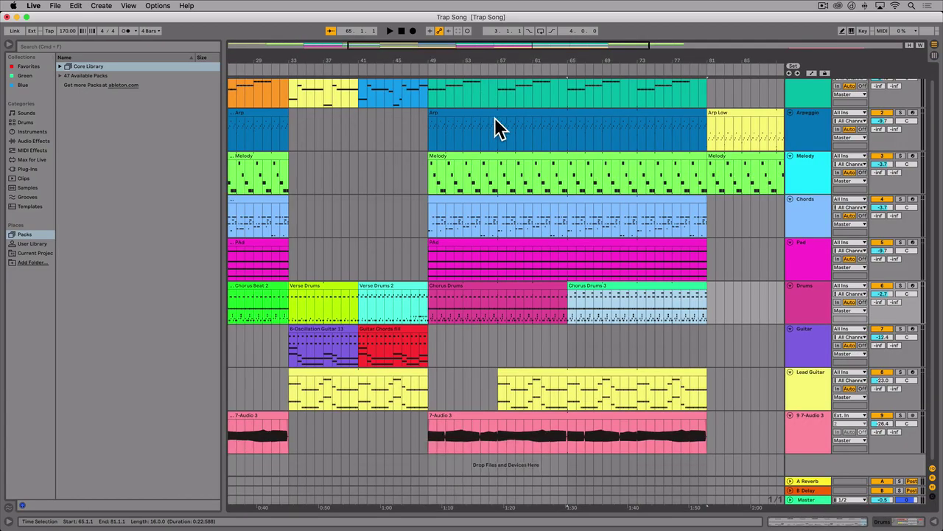
Step: Create an empty 9-bar MIDI clip on the Melody track from bar 33 to bar 42, over the verse
scroll(495, 127, left, 5)
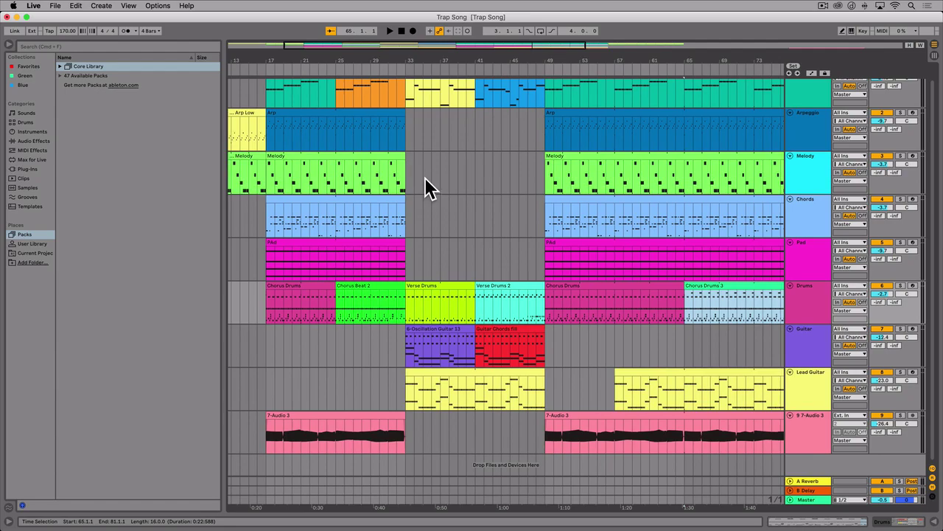
scroll(409, 172, right, 2)
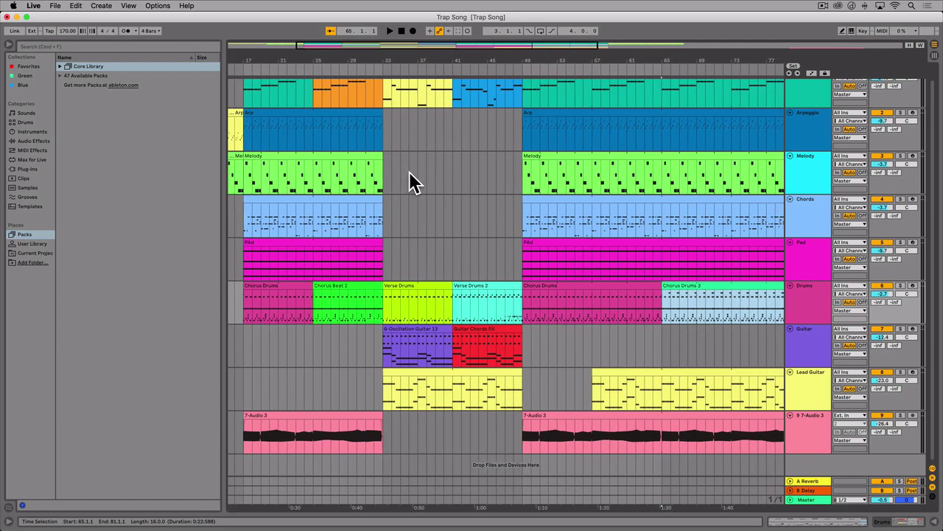
double_click(391, 173)
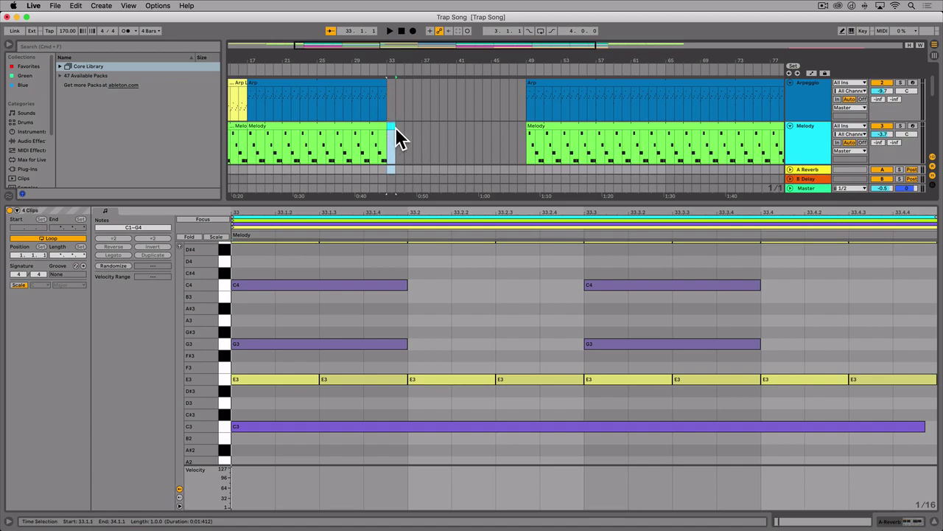
drag(391, 129, 462, 136)
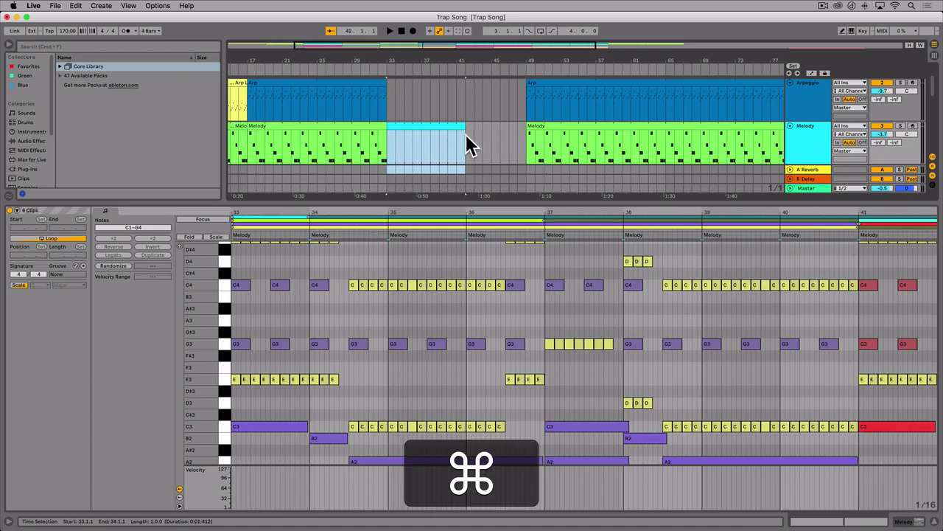
key(super+j)
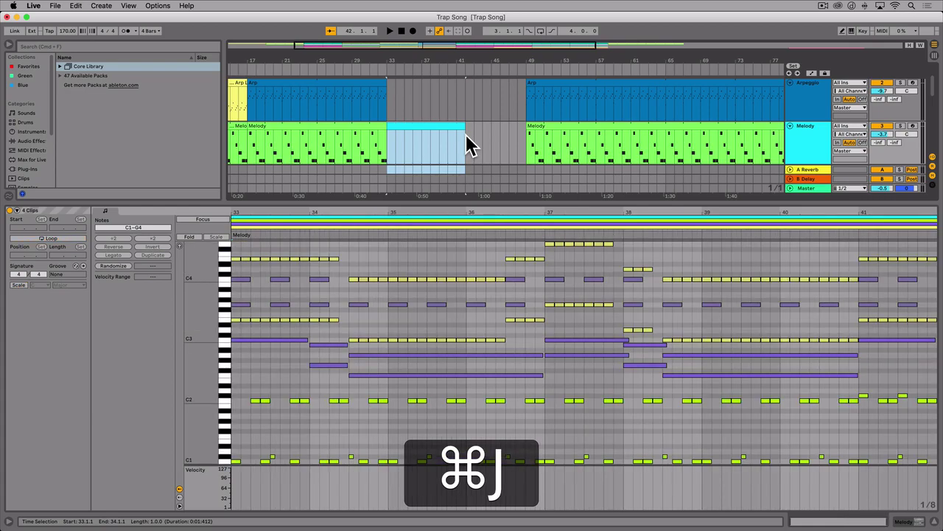
Step: Open the new Melody clip with a 1/8 note grid and highlight its C Major scale
click(418, 126)
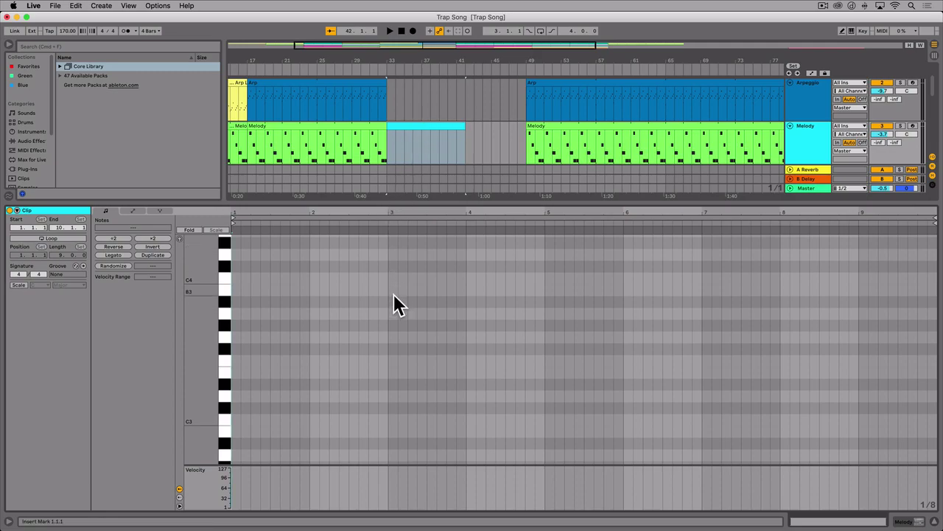
scroll(327, 331, down, 5)
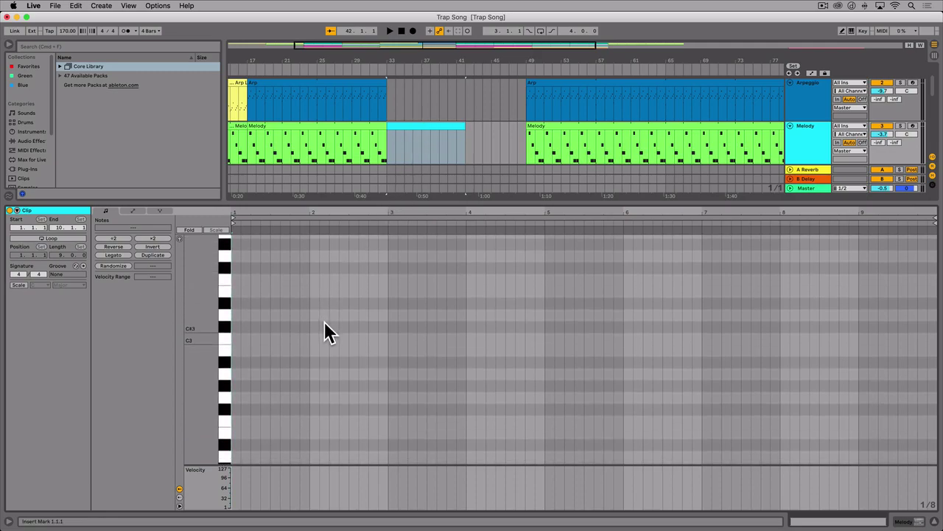
right_click(239, 339)
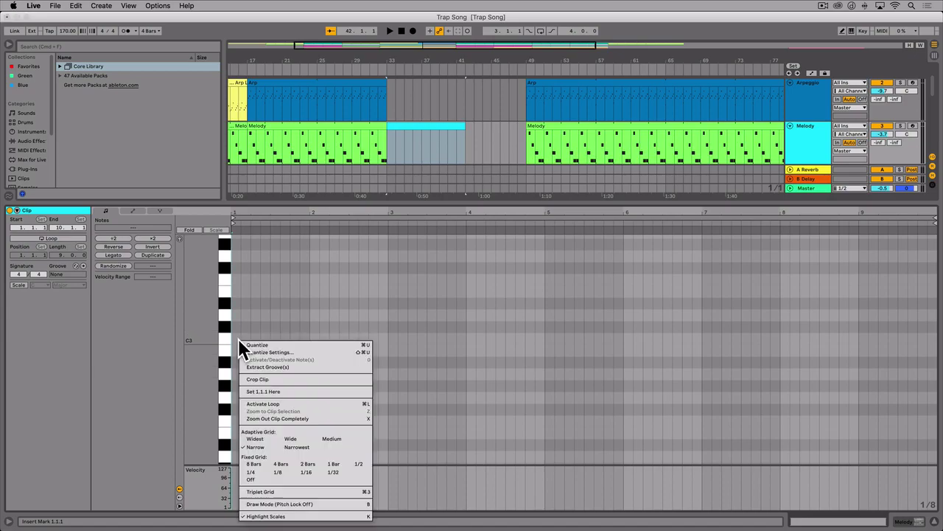
click(282, 470)
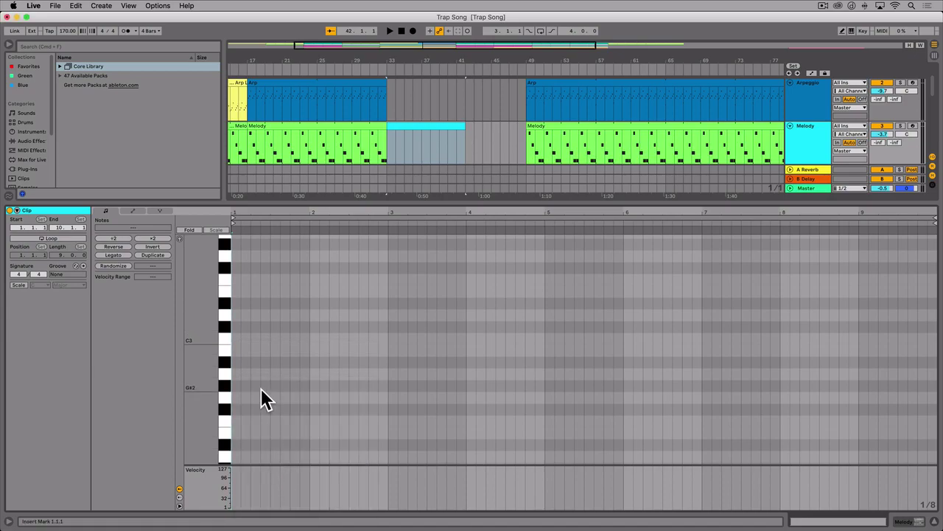
key(equal)
key(equal)
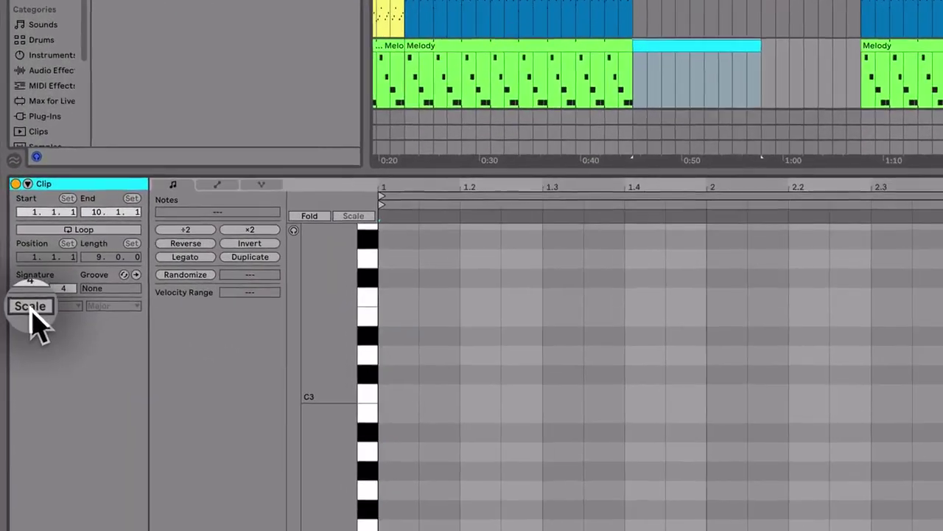
click(20, 290)
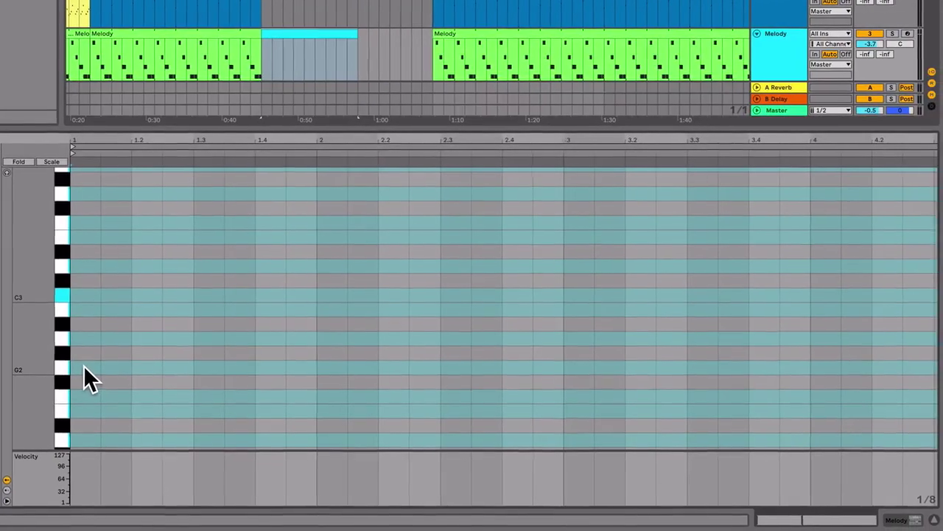
Step: Draw an eighth-note pattern across bar 1: G2, G2, B2, G2, G2, C3, G2, G2
double_click(437, 512)
key(b)
click(112, 366)
click(138, 309)
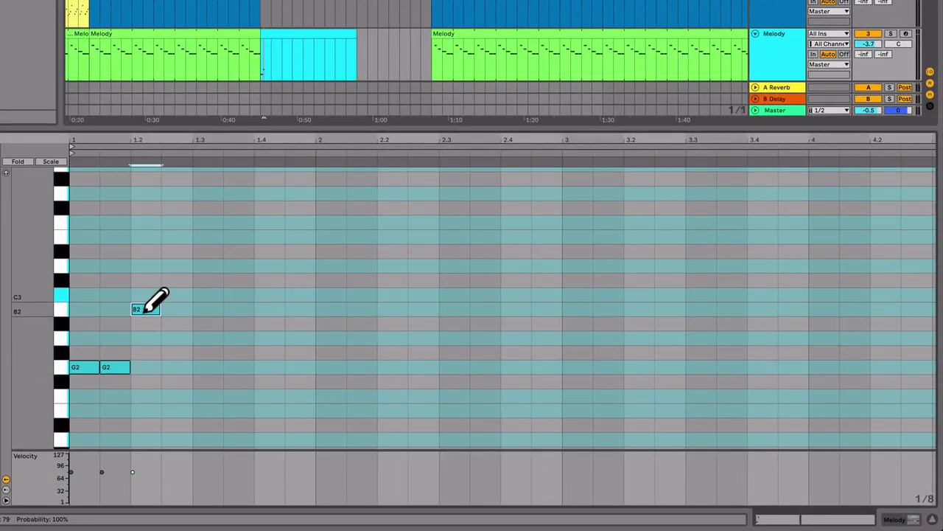
click(177, 367)
click(207, 366)
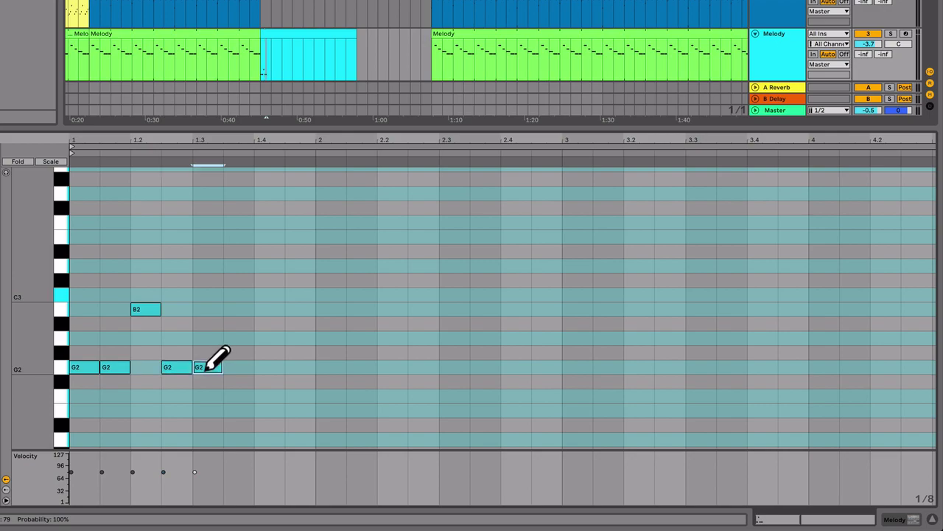
click(235, 294)
drag(271, 367, 292, 367)
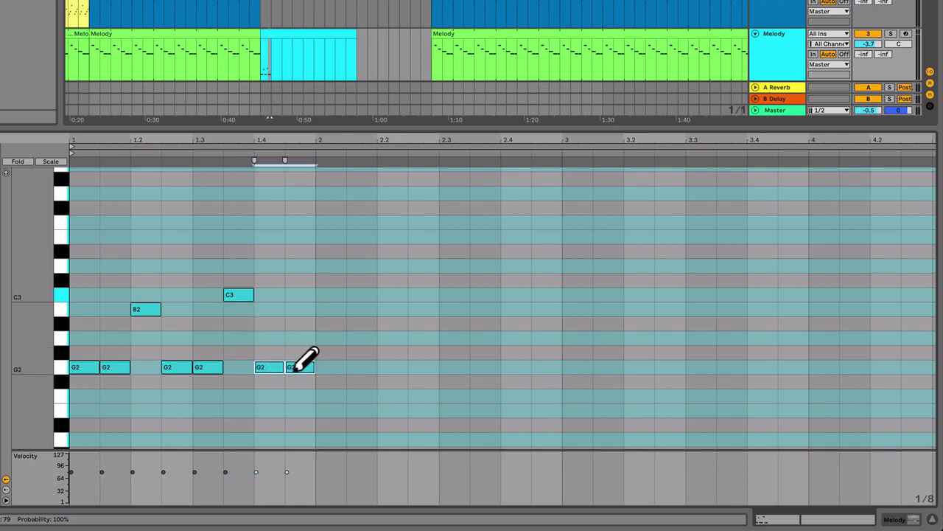
key(b)
Step: Copy the bar 1 pattern into bars 2, 3 and 4, and raise the final G2 note to G3
mouse_move(341, 373)
mouse_down()
mouse_move(275, 368)
mouse_move(156, 337)
mouse_move(86, 280)
mouse_up()
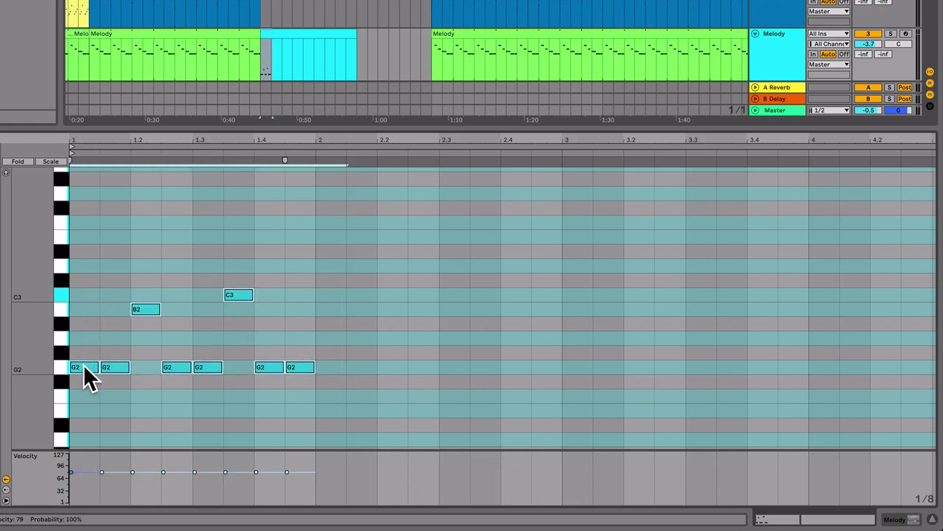
key(alt)
drag(84, 364, 578, 369)
scroll(579, 371, right, 8)
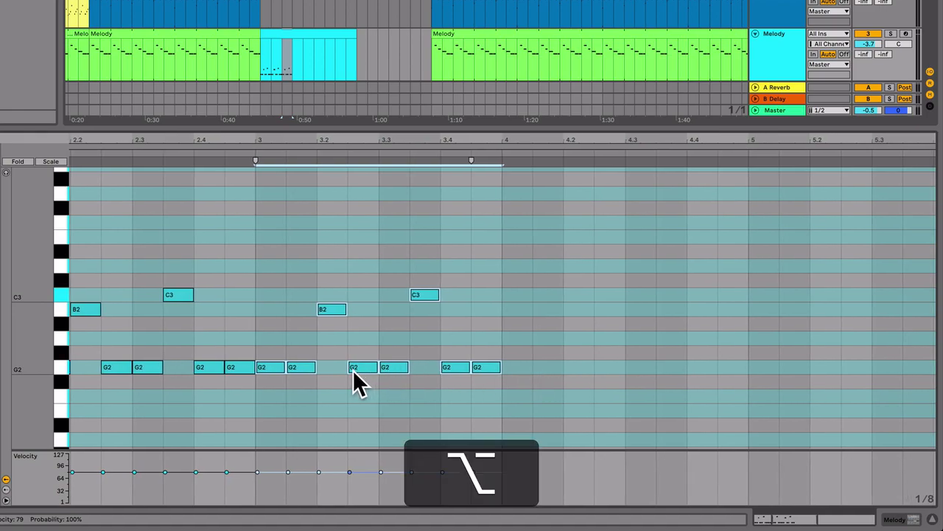
drag(268, 367, 528, 366)
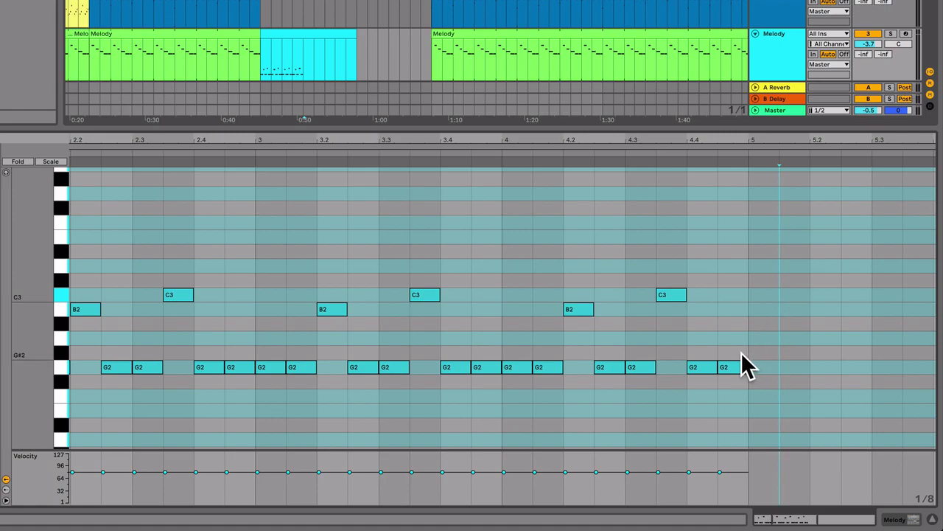
drag(732, 366, 728, 190)
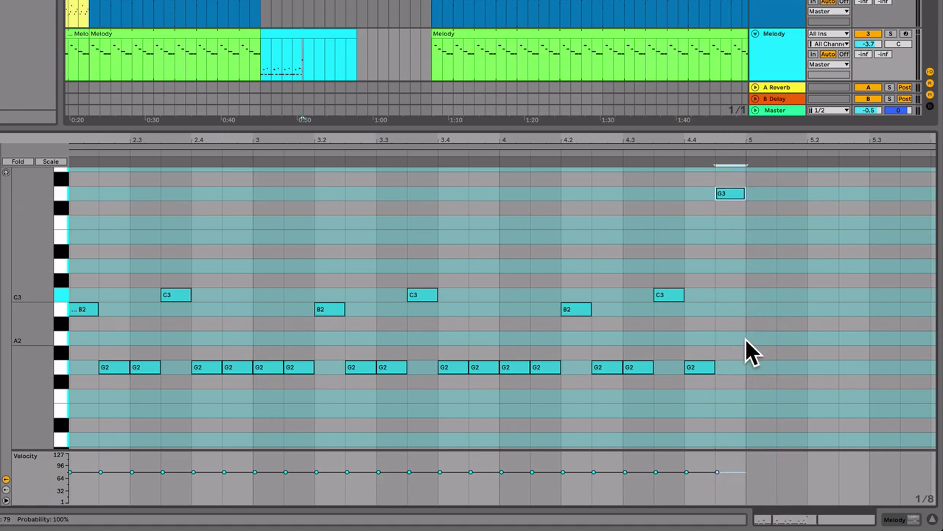
Step: Try ending the new Melody clip at bar 37, and extend its end to bar 41
key(minus)
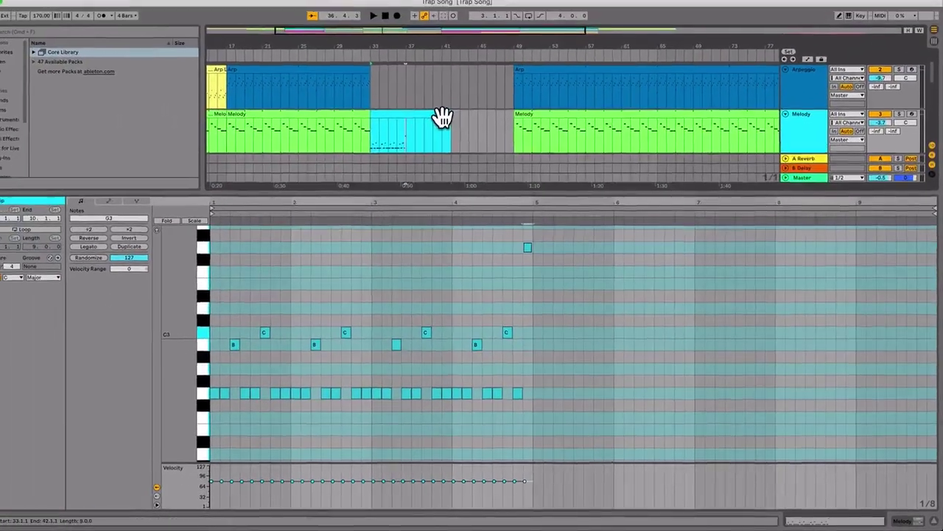
click(412, 103)
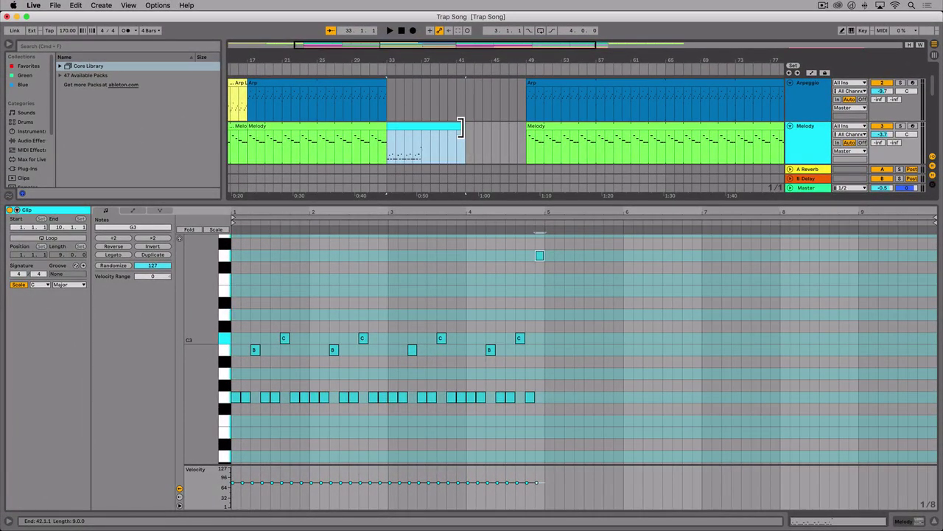
drag(460, 127, 420, 130)
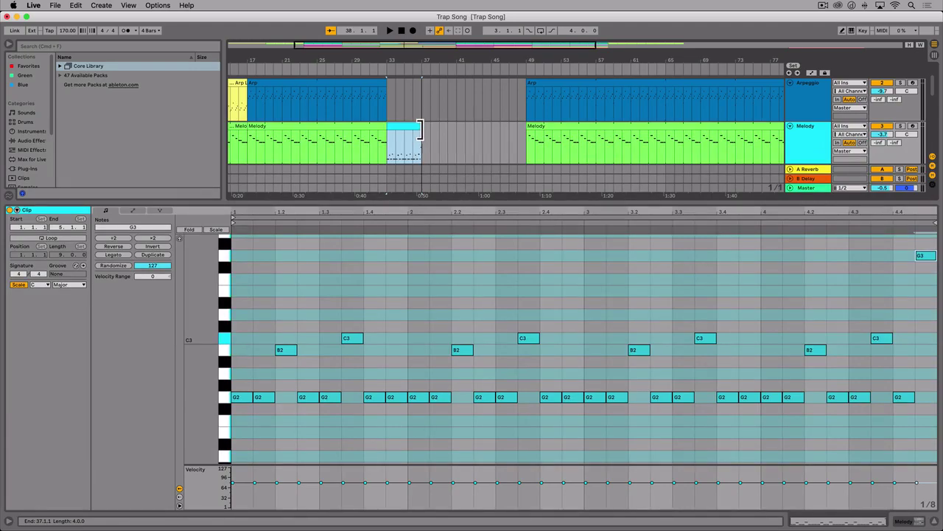
drag(421, 130, 456, 129)
Step: Loop the new Melody clip with a loop length of 4 bars and extend it to bar 49
click(73, 238)
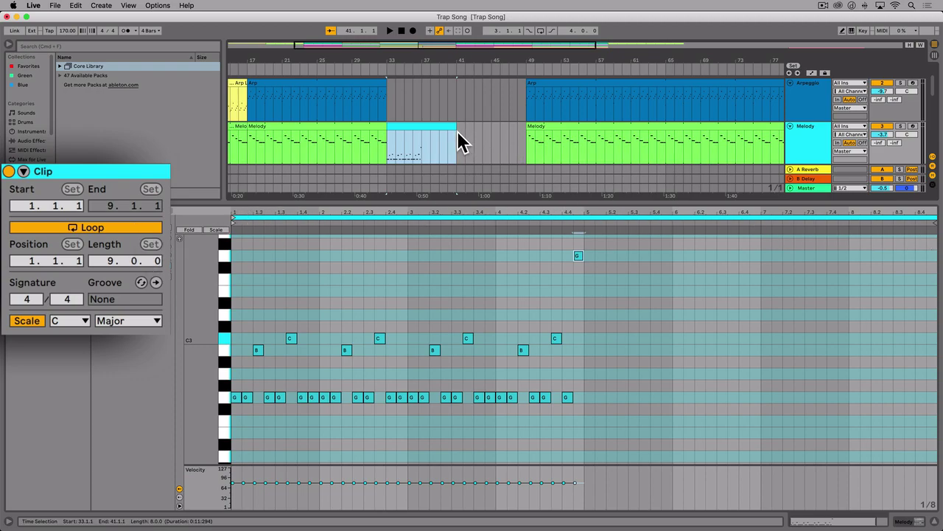
click(101, 228)
mouse_move(456, 127)
mouse_down()
mouse_move(418, 126)
mouse_move(460, 129)
mouse_move(441, 130)
mouse_move(450, 128)
mouse_up()
scroll(451, 128, down, 1)
click(147, 228)
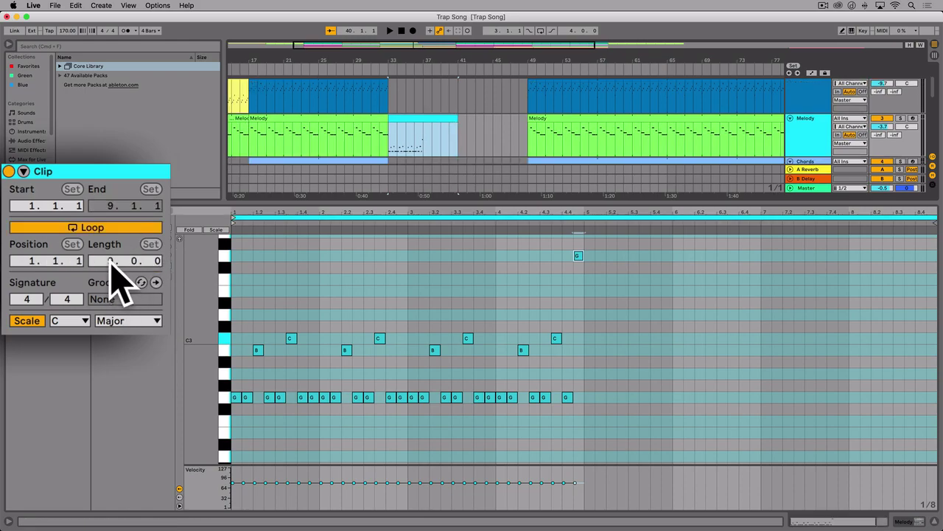
click(112, 261)
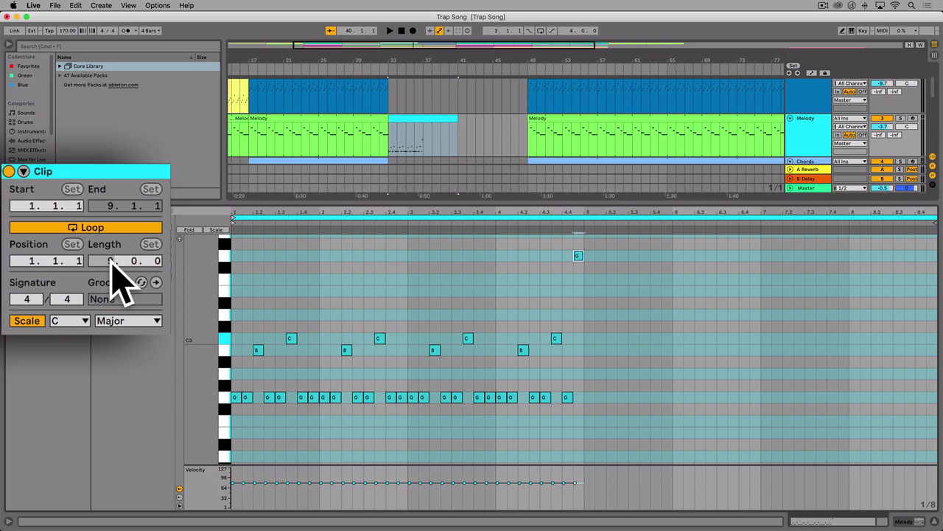
text(4)
key(Return)
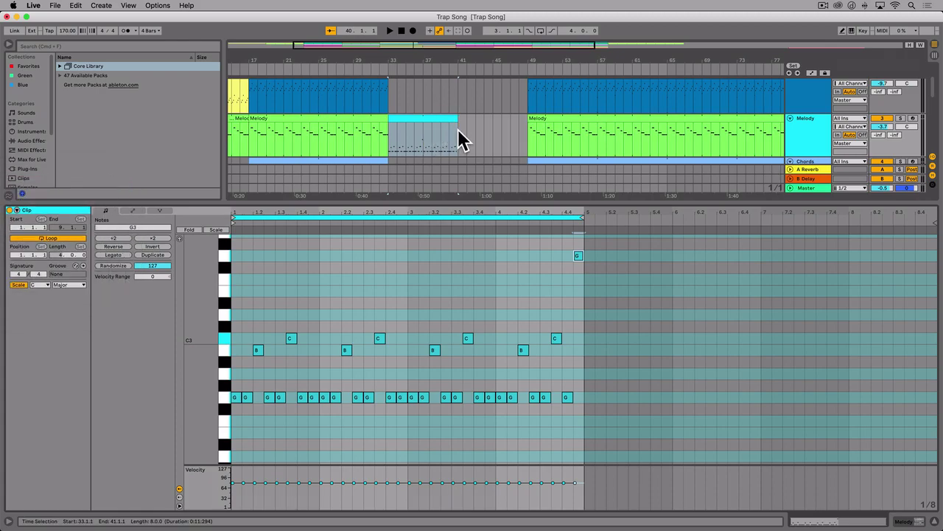
drag(458, 120, 525, 119)
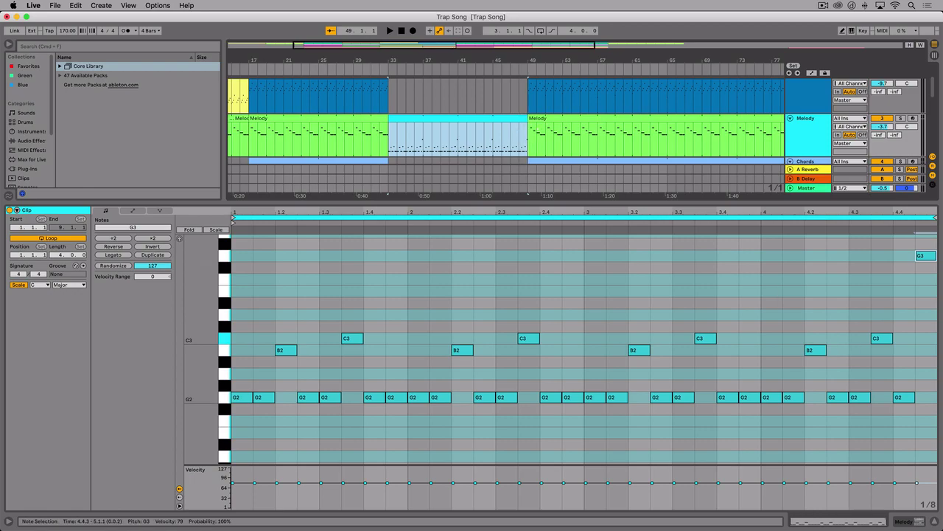
Step: Close the clip editor and rename the Melody clip at bar 33 Verse melody
click(934, 522)
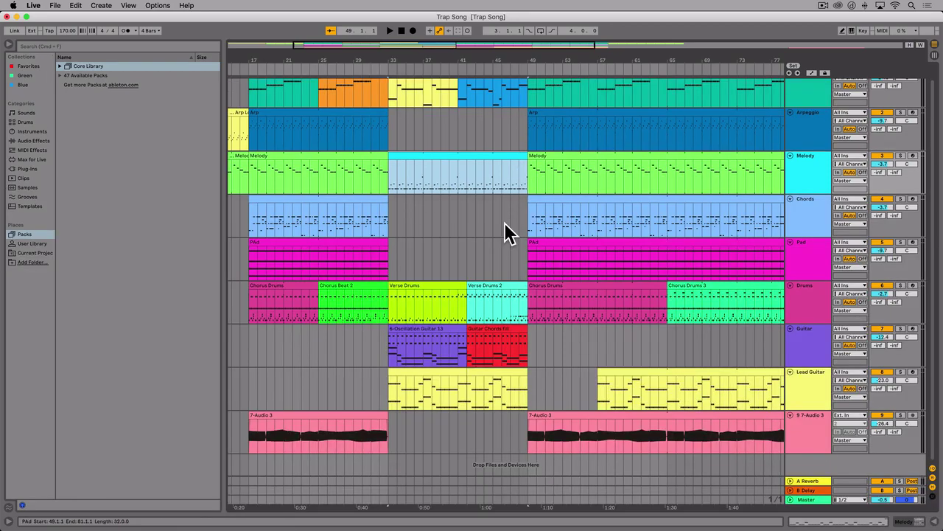
right_click(406, 155)
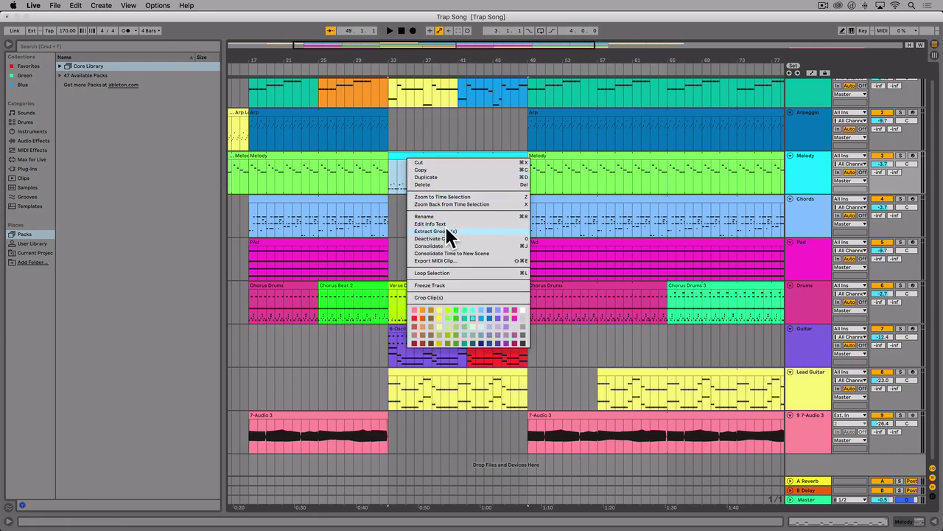
click(424, 216)
text(Verse melody)
key(Return)
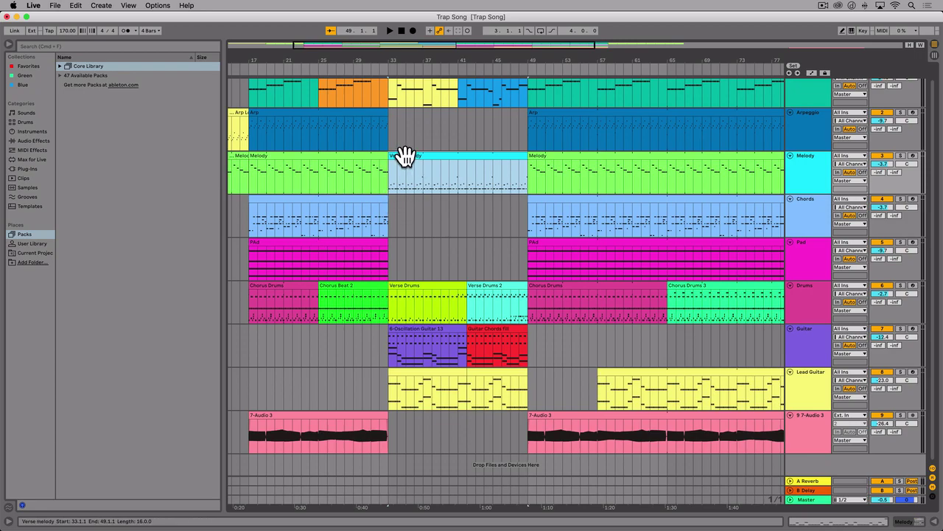
Step: Copy the Verse melody clip from the arrangement into the Melody track's scene 6 slot in Session view
key(Tab)
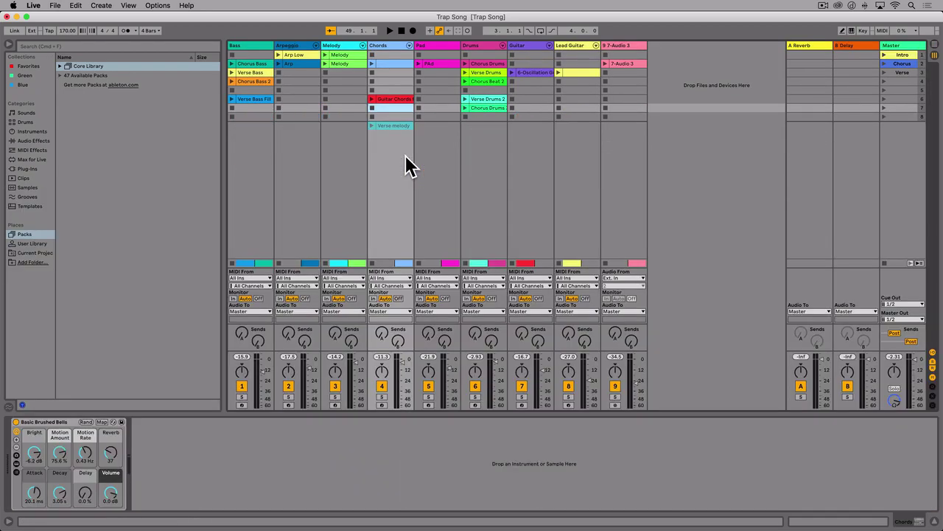
drag(405, 154, 347, 100)
key(Tab)
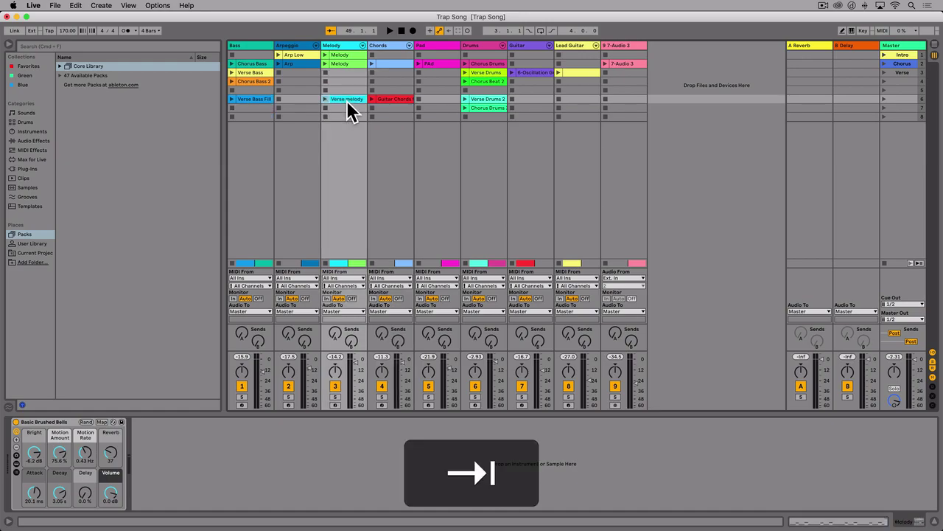
Step: Browse the samples and try placing Ambient Encounters - C5.aif in the empty area beneath the last track at bar 17
scroll(439, 147, up, 1)
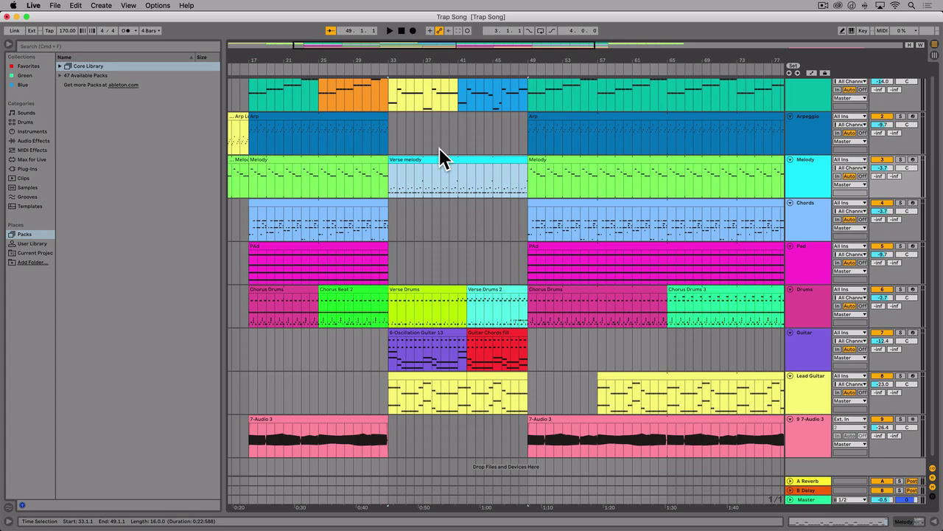
click(28, 188)
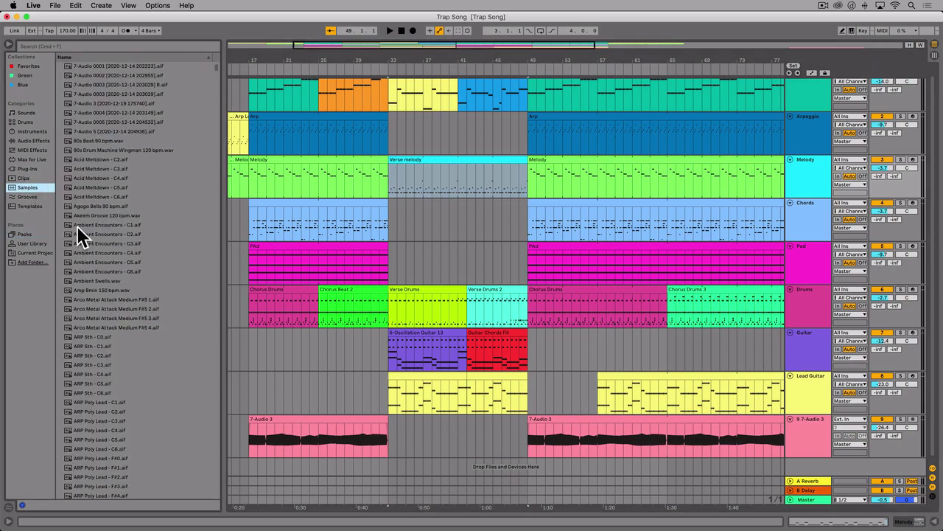
scroll(80, 228, down, 3)
drag(77, 222, 475, 476)
mouse_move(474, 471)
mouse_down()
mouse_move(491, 471)
mouse_move(299, 457)
mouse_move(253, 470)
mouse_up()
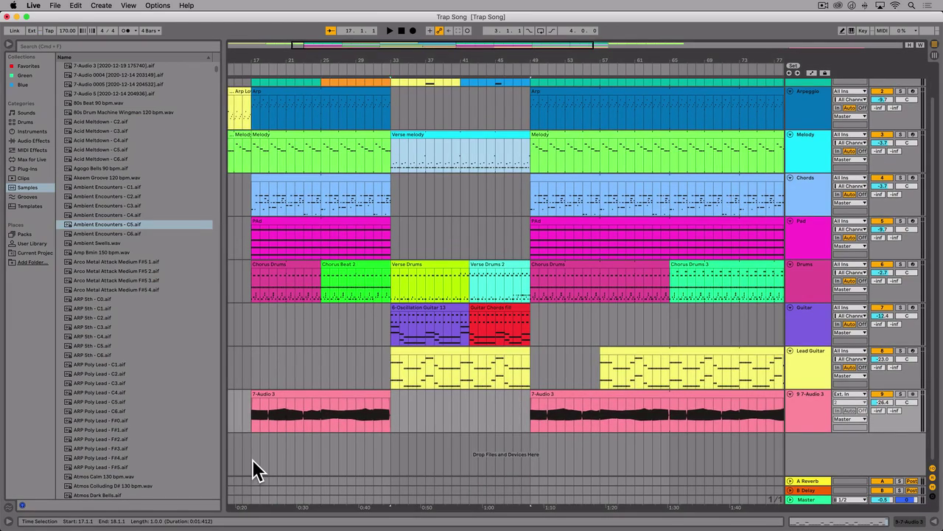
Step: Try the Wavetable bass preset Abdominal Bass.adv on a new track, and undo the track's creation
click(31, 131)
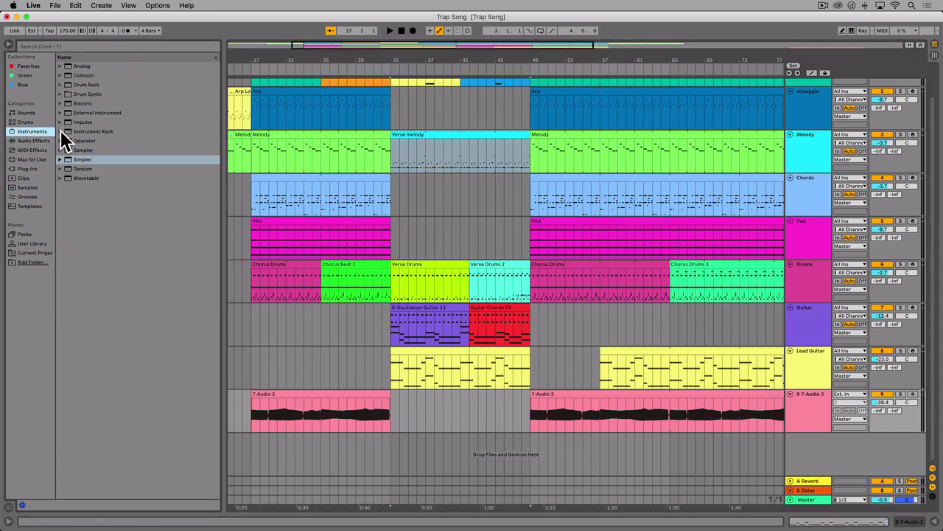
click(61, 178)
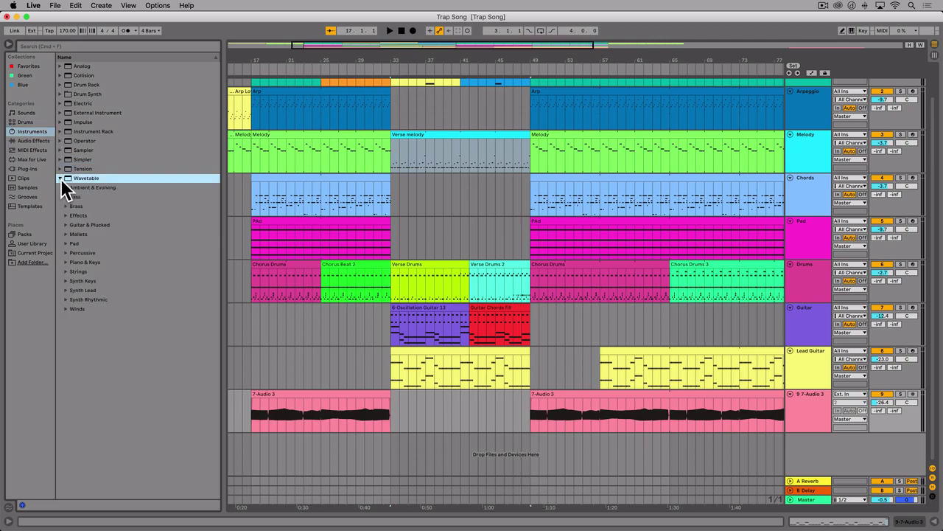
click(65, 196)
drag(86, 206, 251, 452)
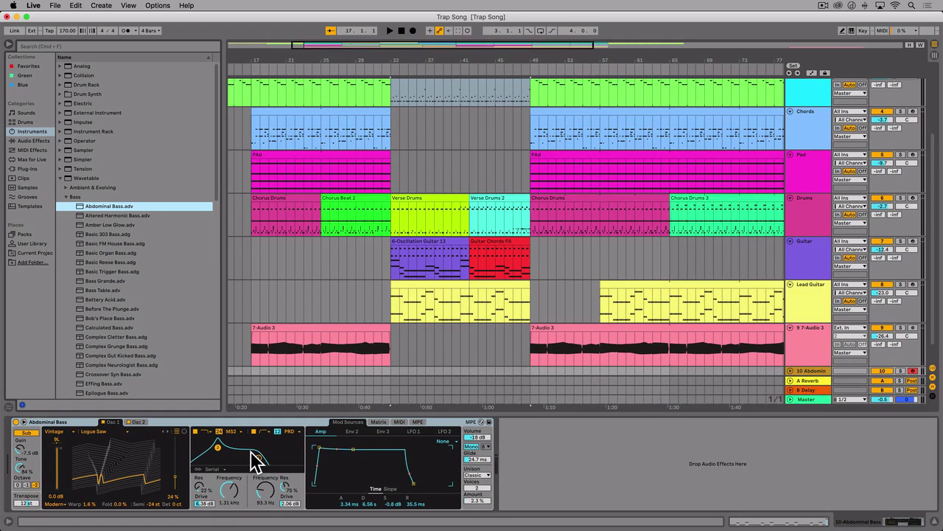
super+click(811, 370)
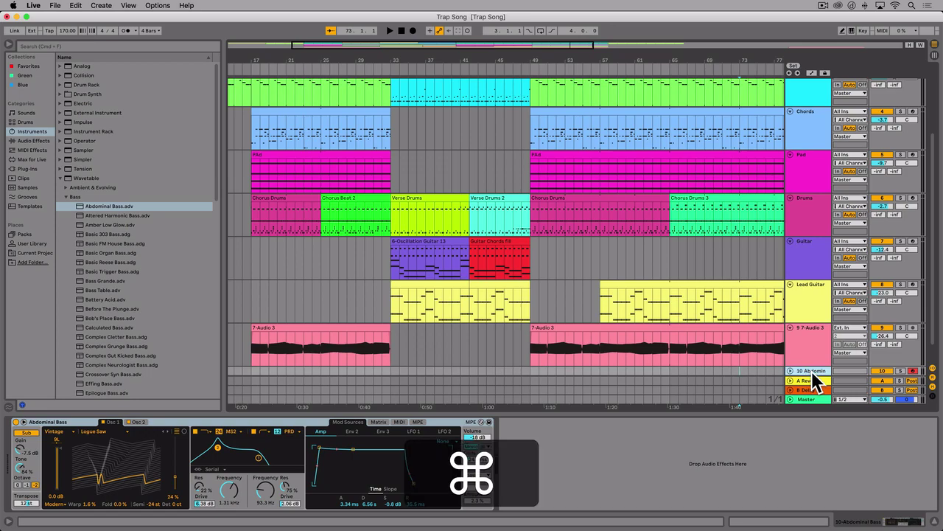
key(super+z)
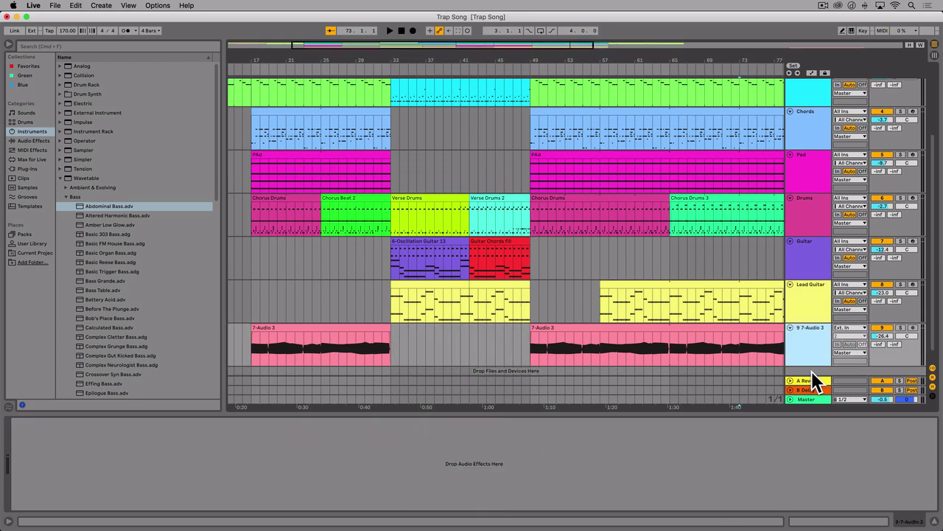
Step: Play the arrangement from bar 1 and review how the tracks work together through the verse
click(403, 32)
click(390, 33)
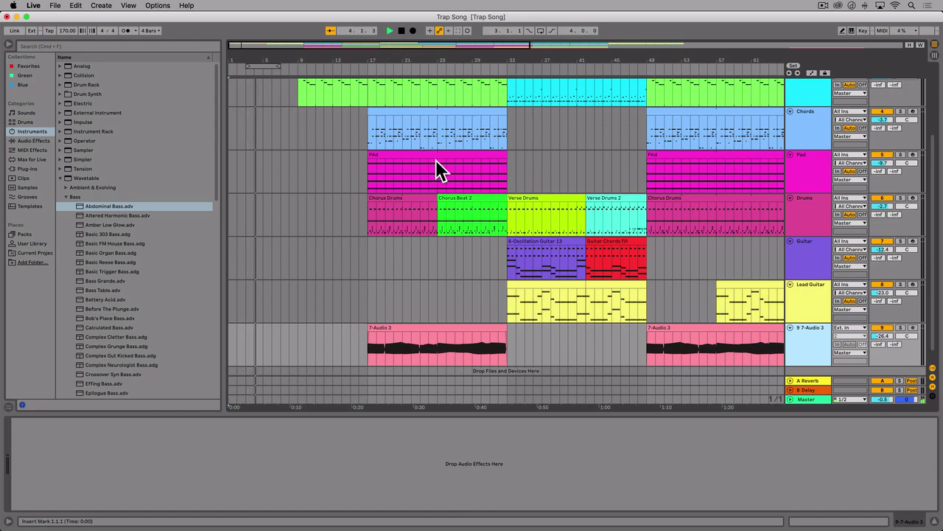
scroll(435, 159, up, 5)
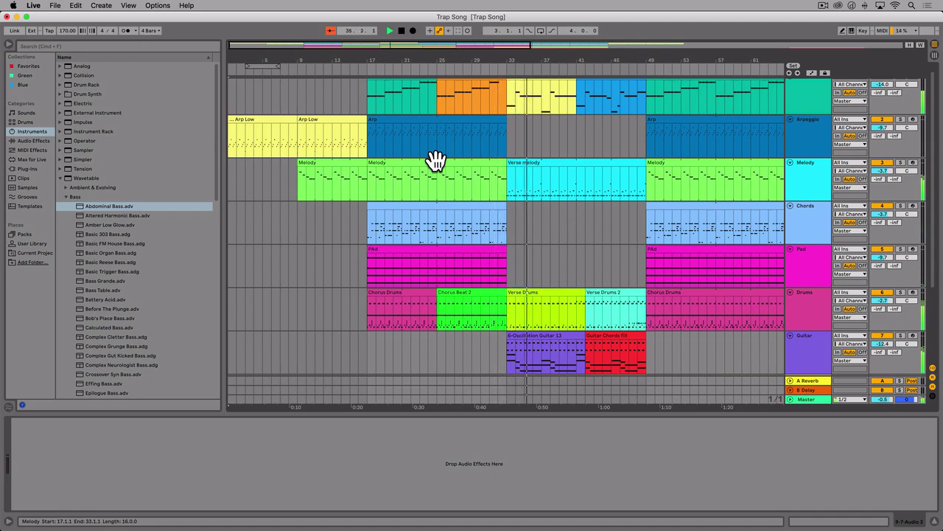
scroll(435, 159, down, 5)
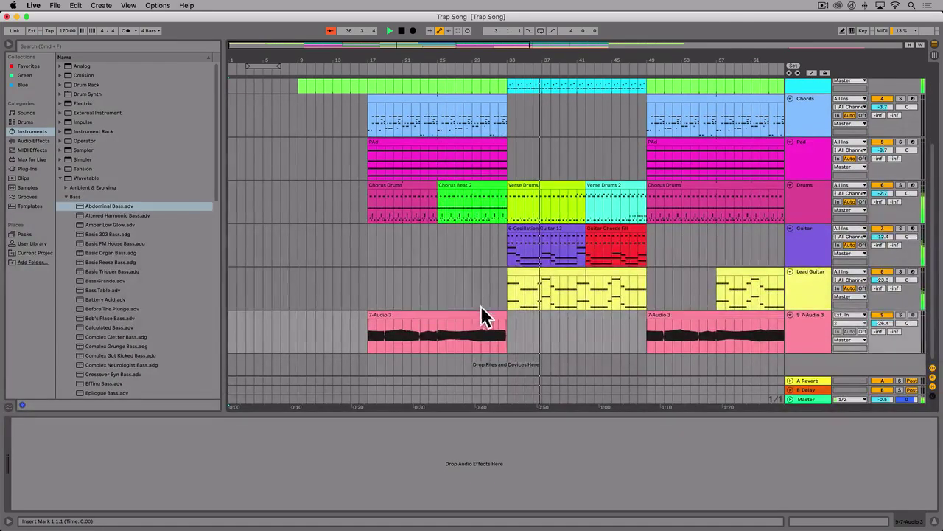
scroll(495, 295, up, 5)
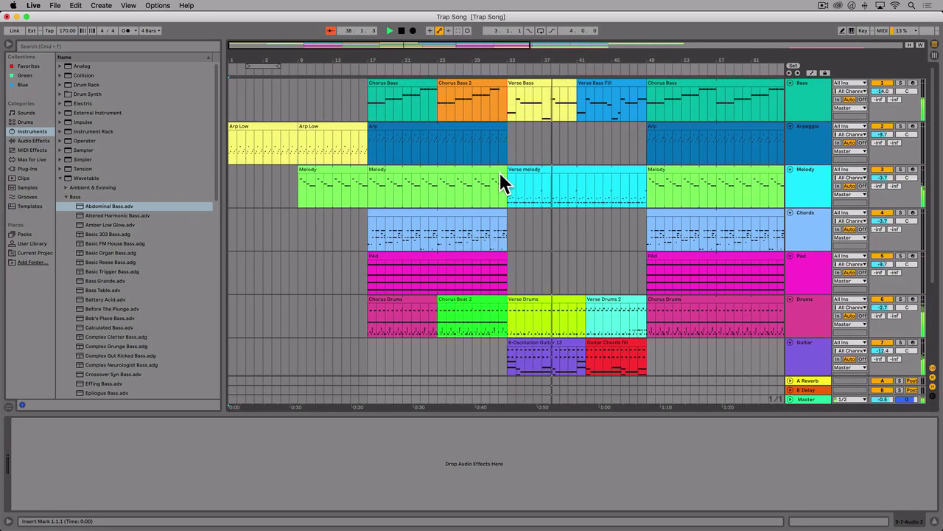
Step: Shorten the first 7-Audio 3 clip so that it ends at bar 31
scroll(510, 324, down, 5)
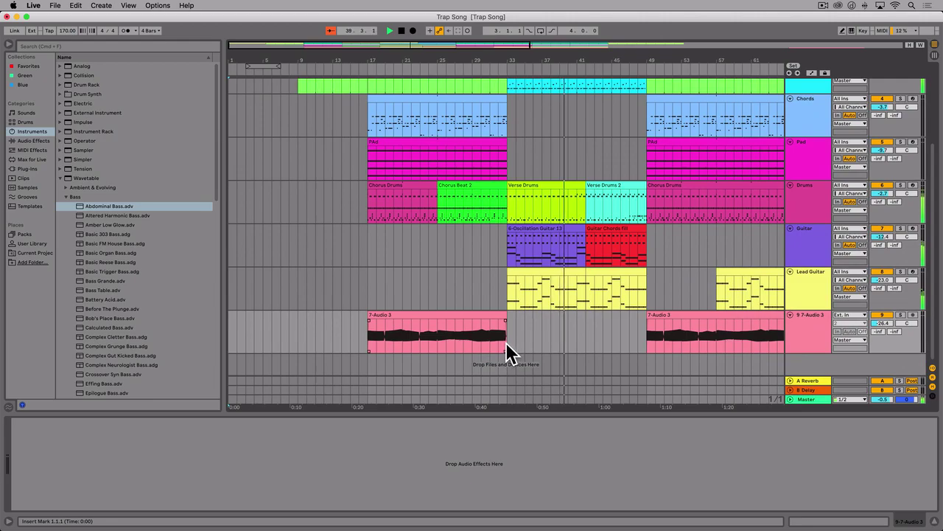
drag(507, 326, 488, 327)
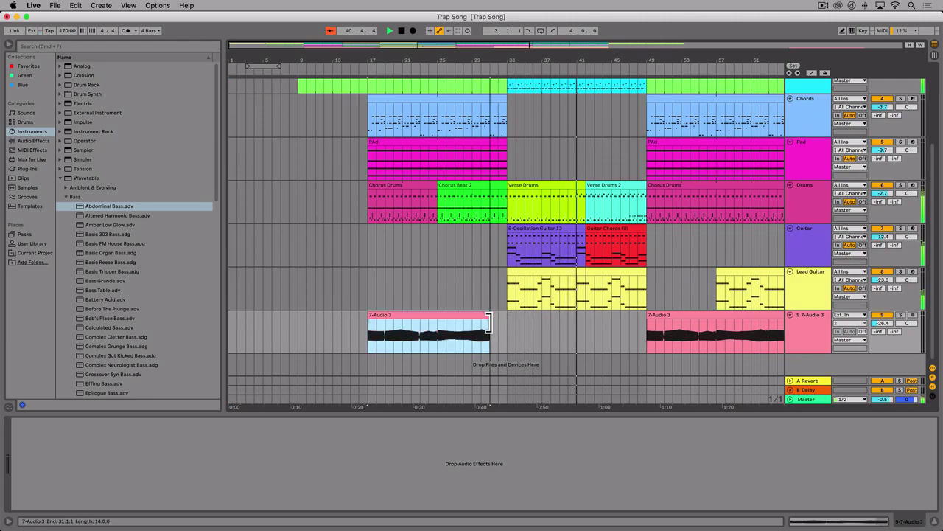
scroll(507, 316, up, 5)
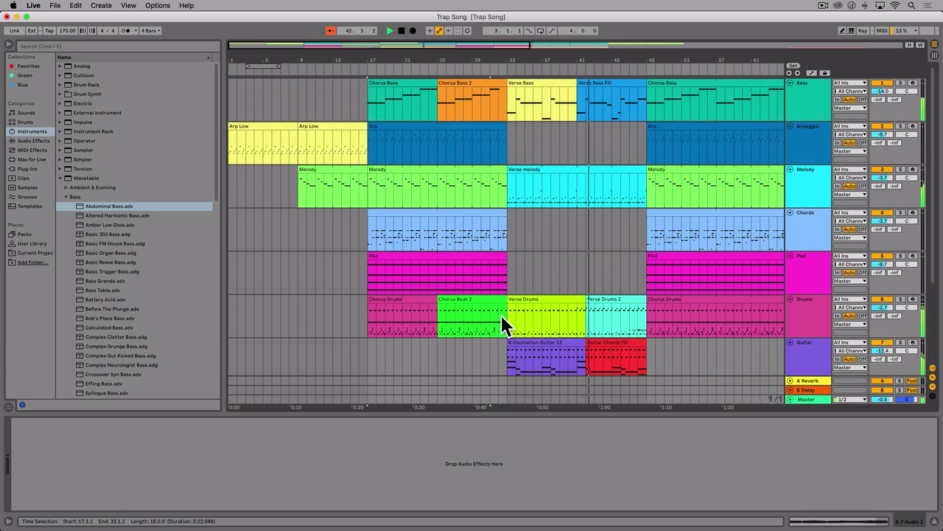
Step: Lower the velocity of all Cymbal notes in the Verse Drums 2 clip to about 65 and close the clip editor
scroll(502, 315, down, 1)
scroll(501, 323, down, 4)
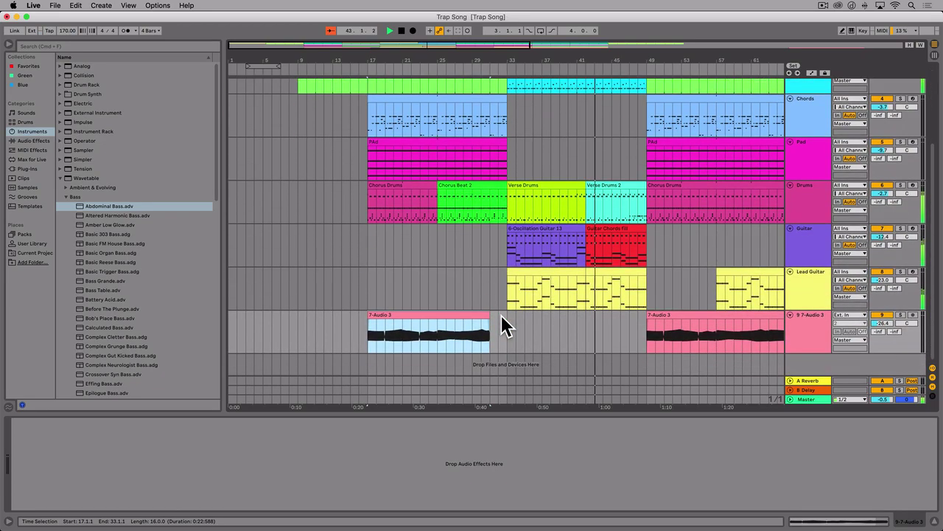
double_click(600, 188)
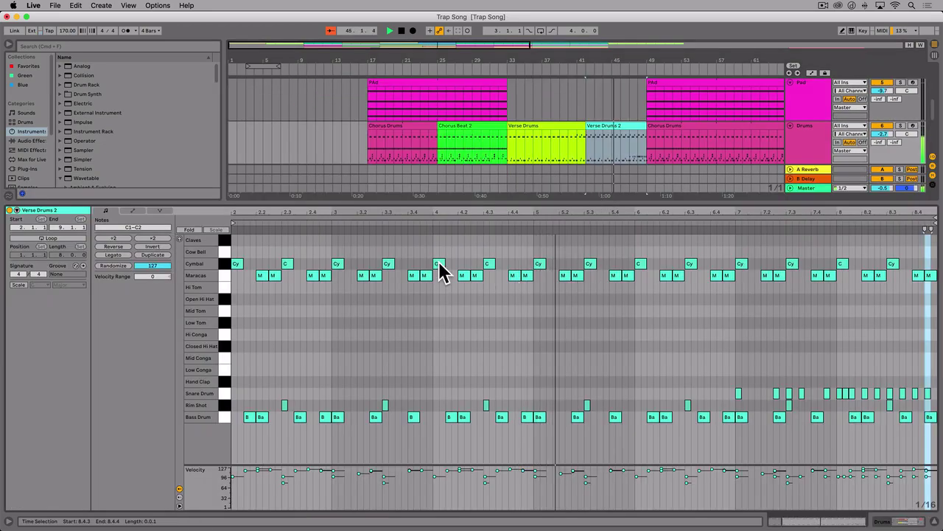
click(224, 263)
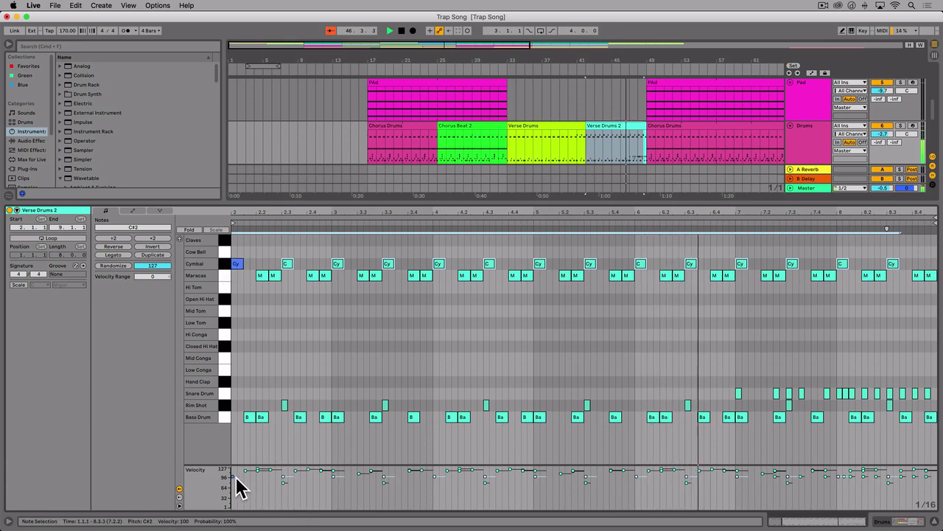
drag(233, 477, 235, 488)
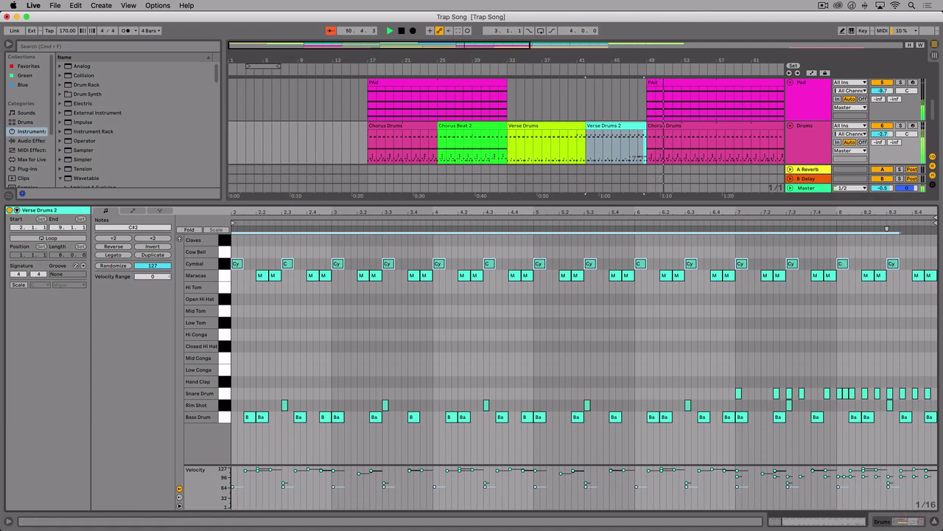
click(935, 521)
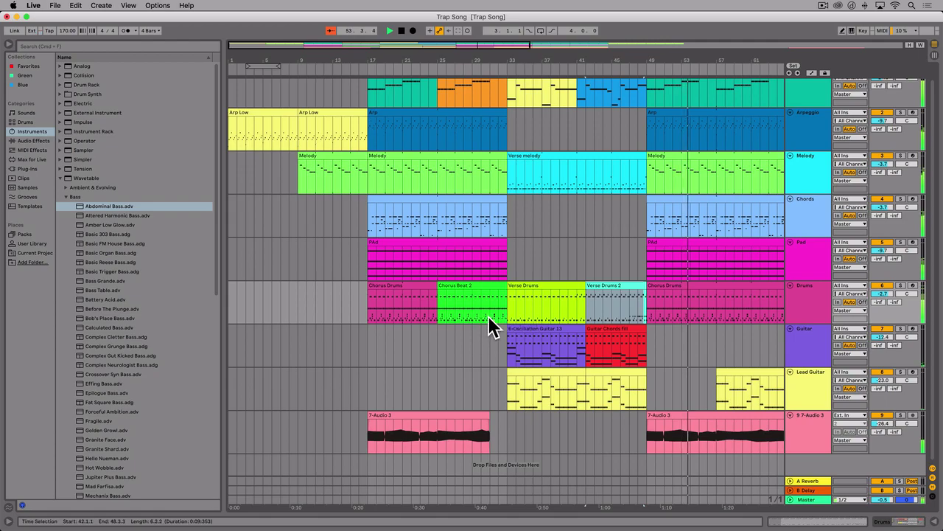
Step: Lower the velocity of all Cow Bell notes in the Chorus Drums 3 clip to about 69 and close the clip editor
scroll(488, 318, up, 1)
scroll(489, 319, down, 2)
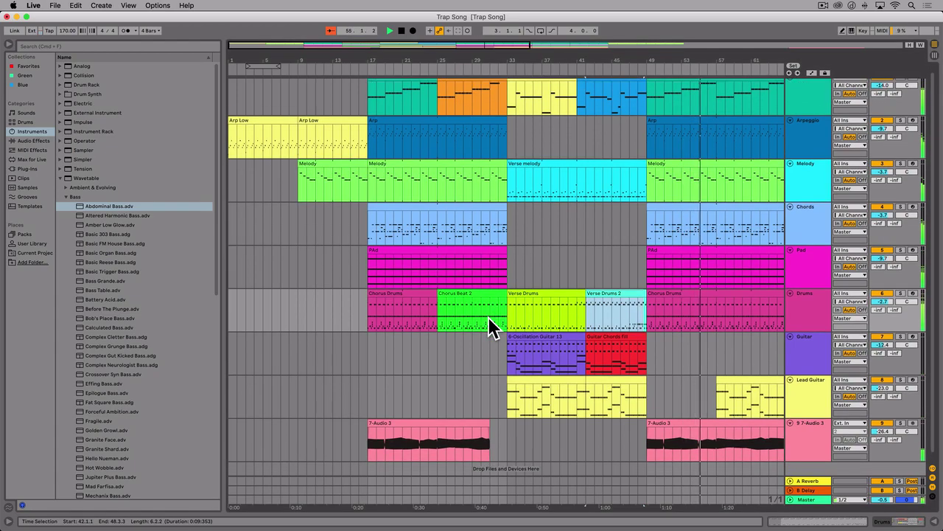
scroll(545, 336, right, 5)
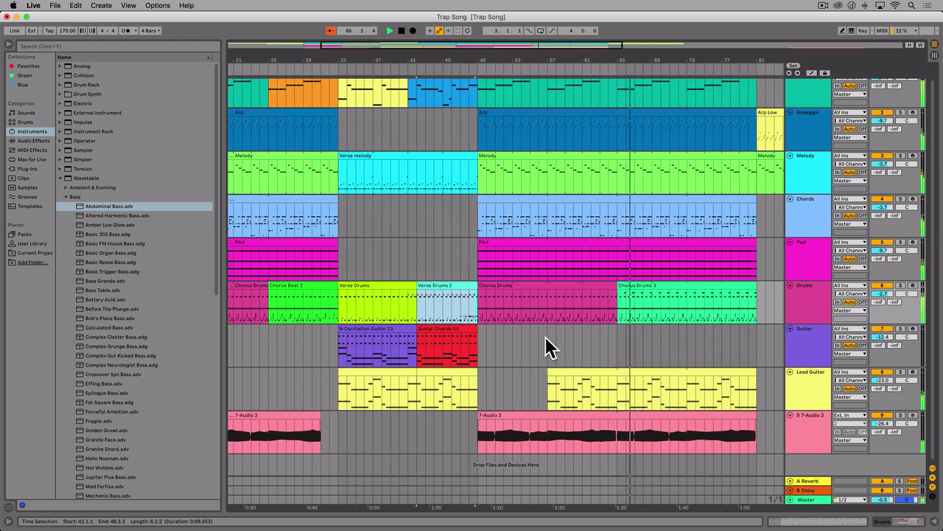
click(626, 287)
double_click(626, 287)
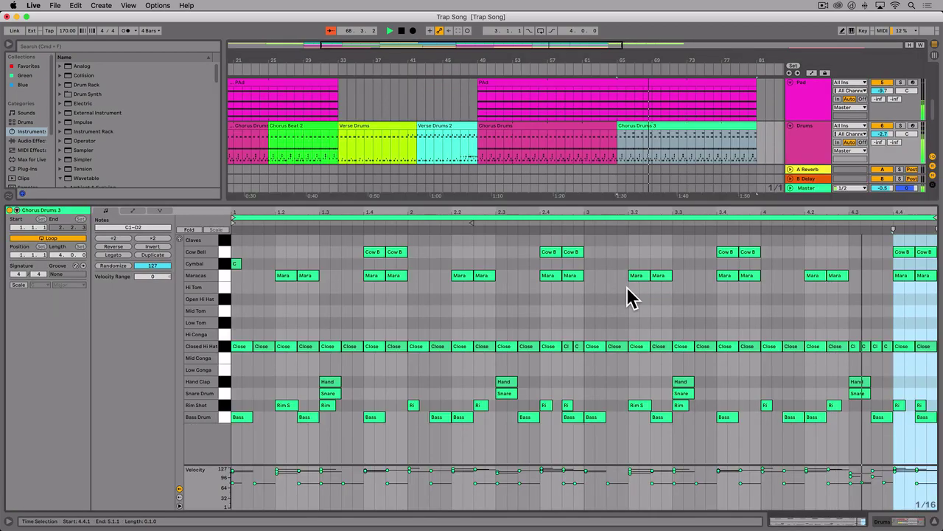
click(223, 252)
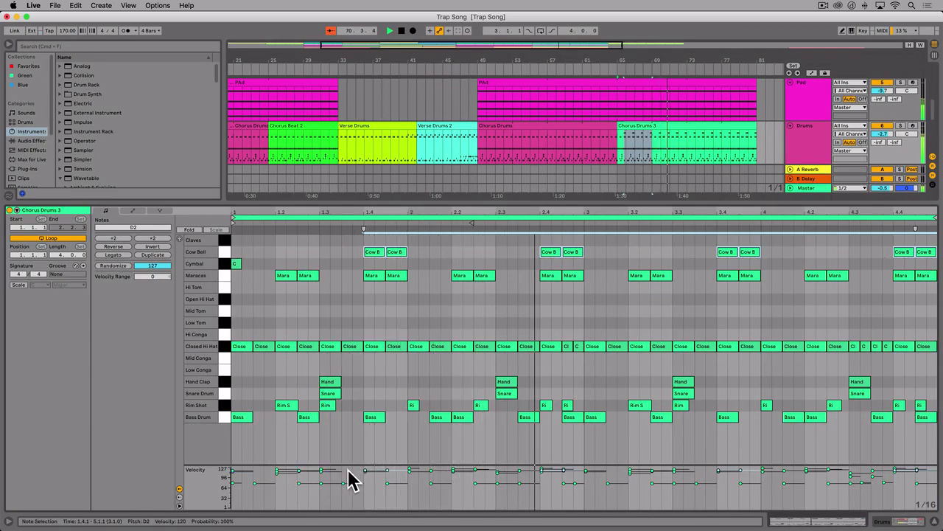
drag(393, 470, 391, 493)
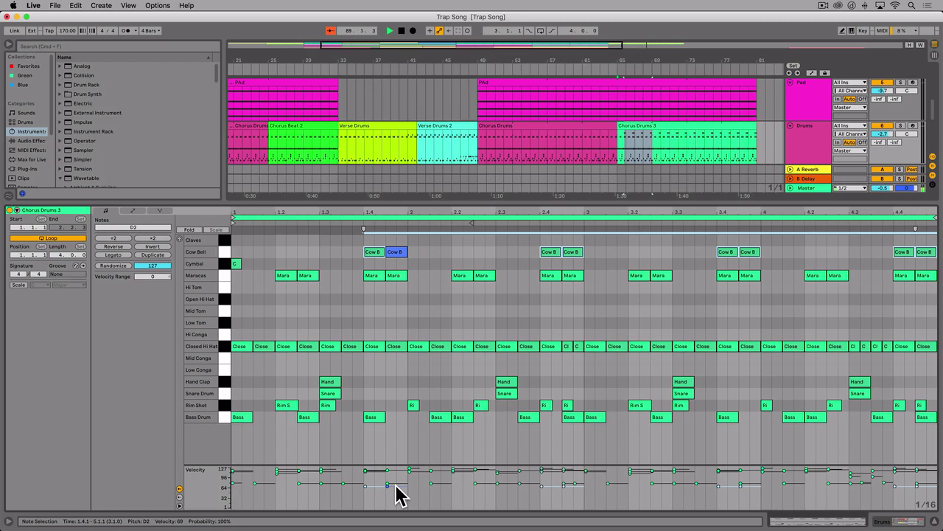
click(934, 521)
Step: Listen to the song's ending on the Arpeggio and Melody tracks up to bar 98 and stop playback
scroll(666, 339, right, 10)
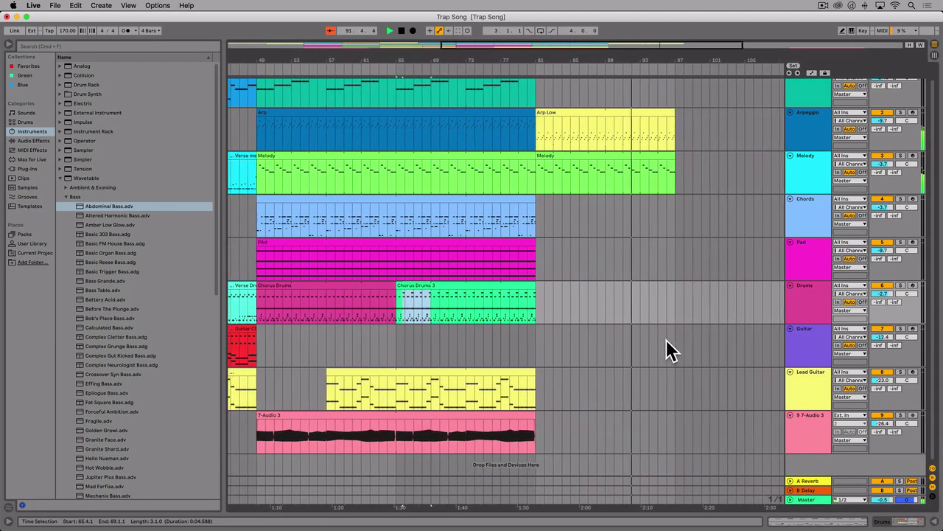
click(680, 172)
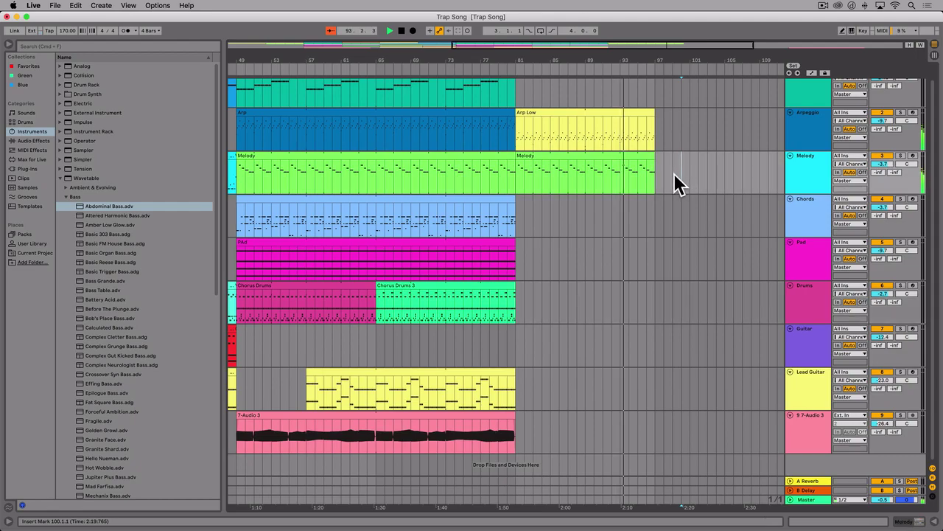
key(equal)
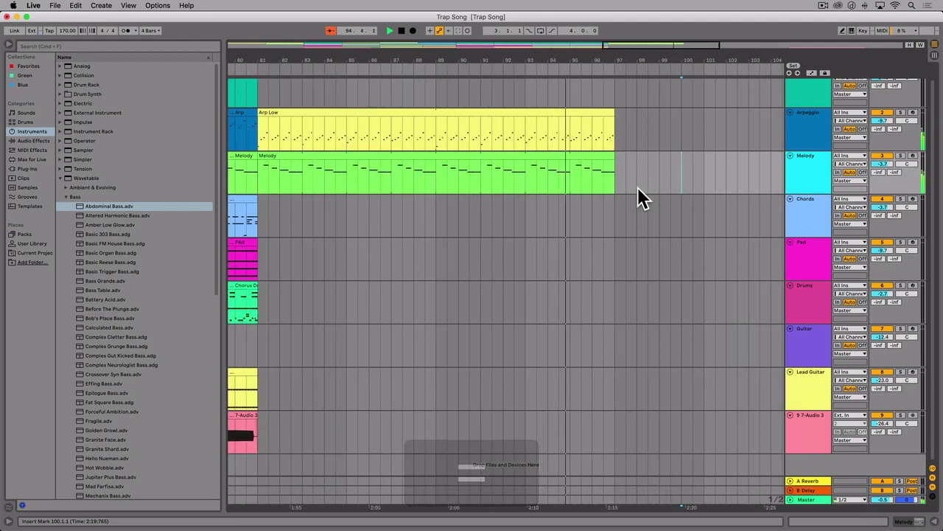
key(equal)
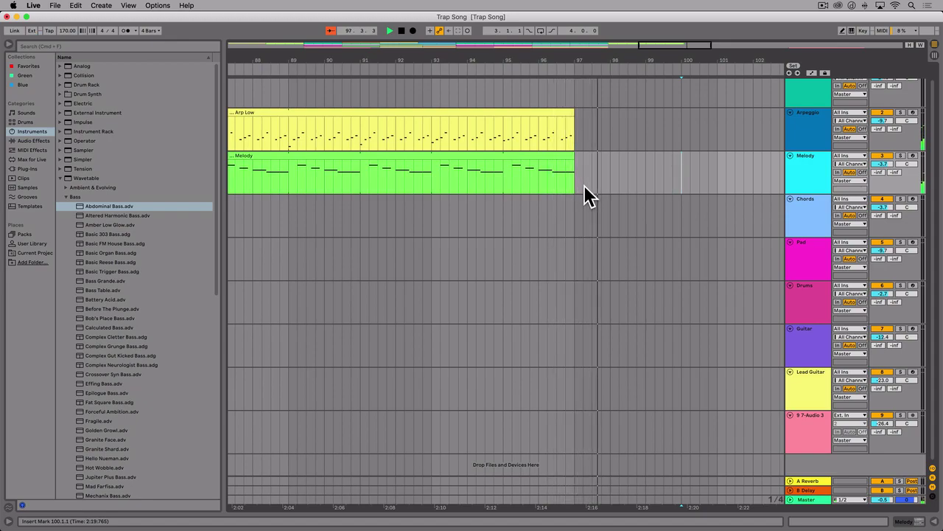
key(space)
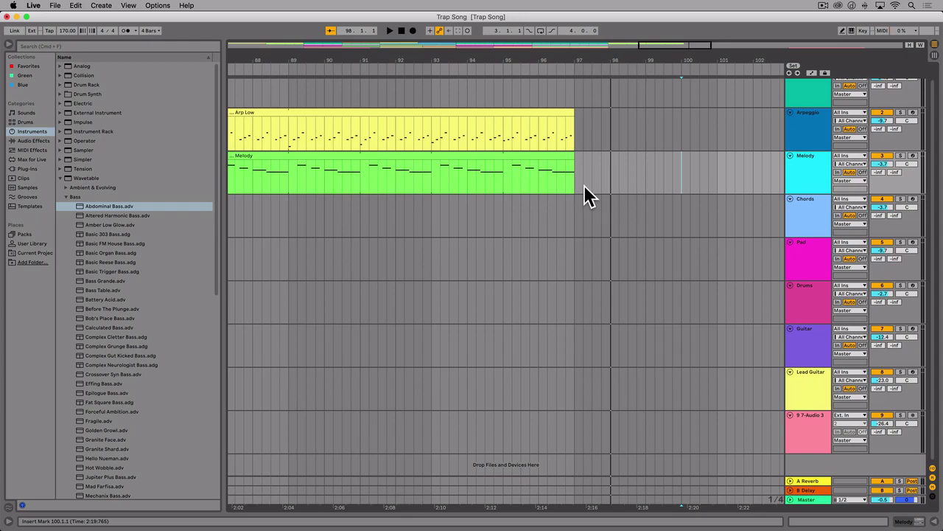
Step: Review the whole arrangement and open the Chorus Bass 2 clip at bar 25 on the Bass track
key(minus)
key(minus)
key(minus)
key(minus)
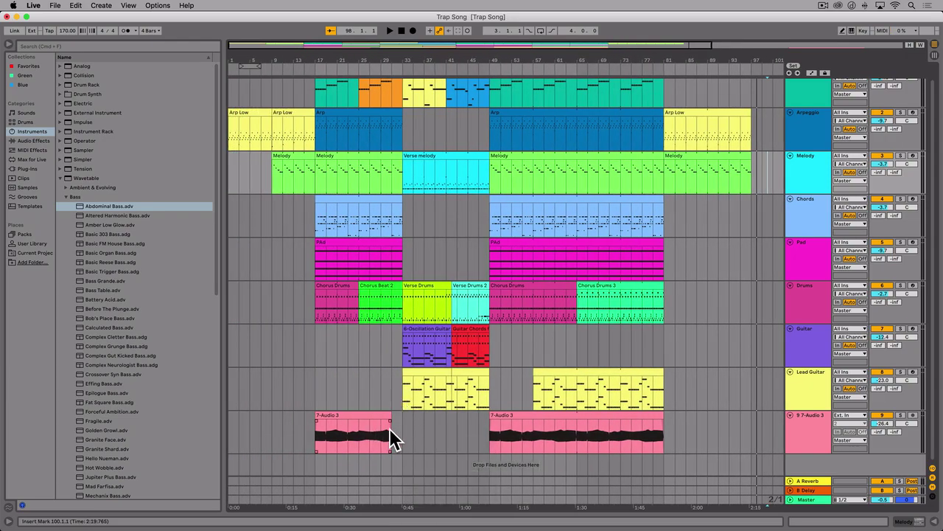
scroll(403, 148, up, 2)
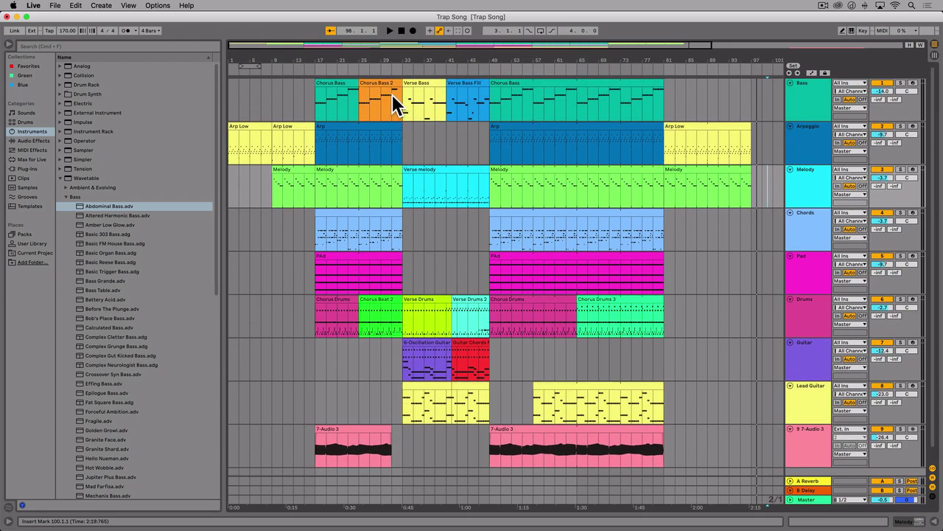
key(equal)
key(equal)
key(equal)
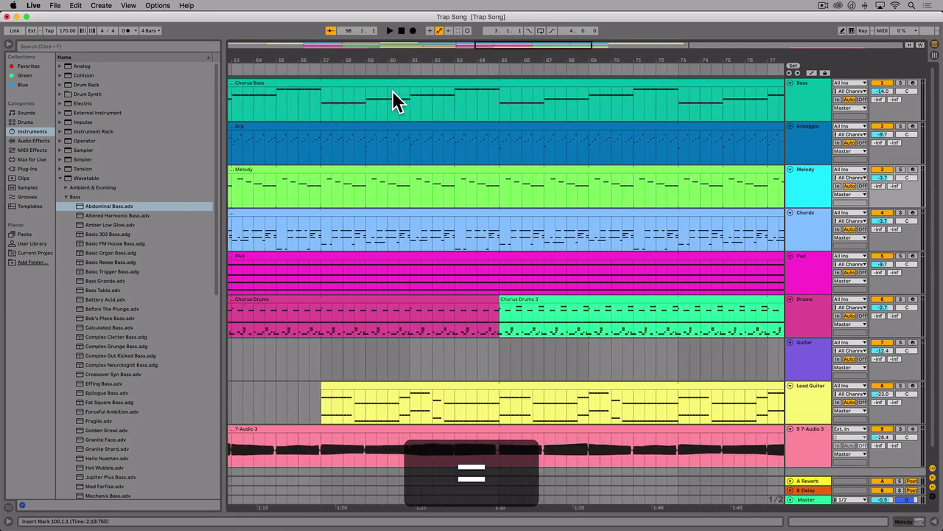
scroll(392, 90, left, 15)
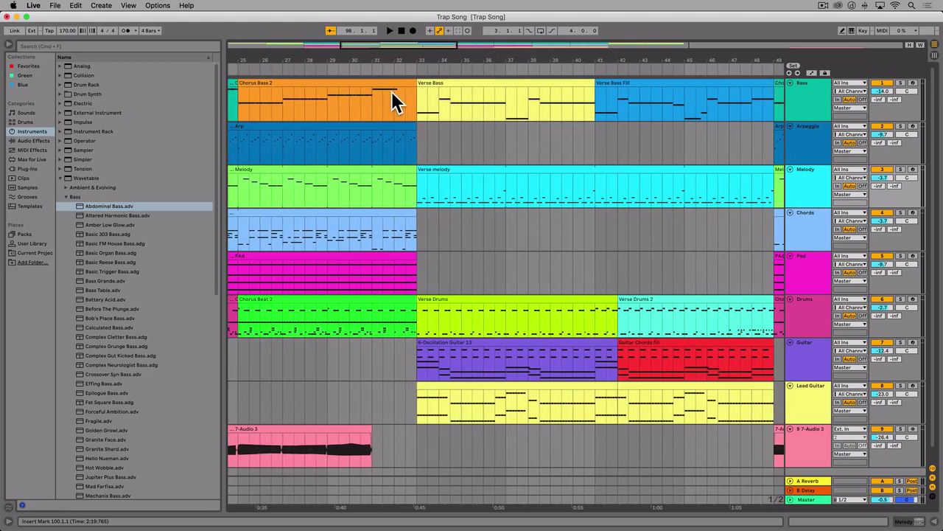
double_click(392, 90)
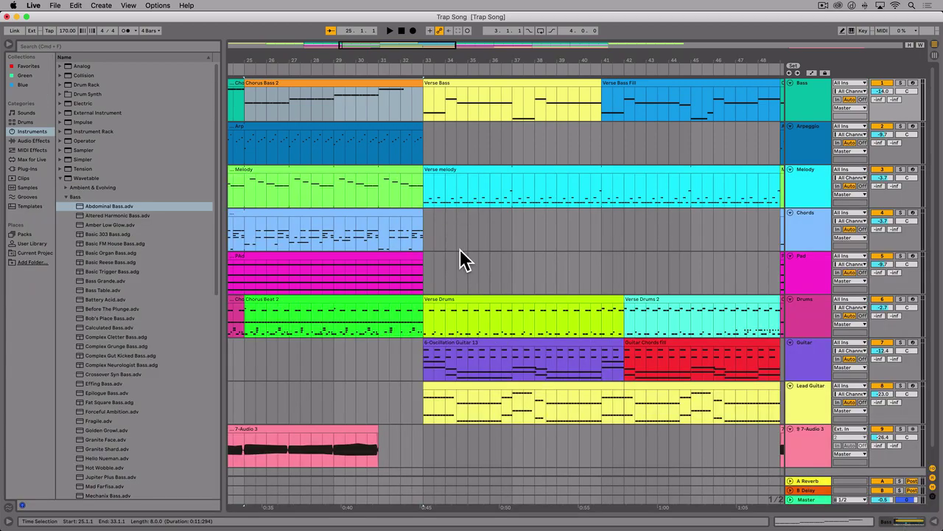
Step: Extend the end of the first 7-Audio 3 clip on the audio track to bar 32
scroll(401, 273, down, 1)
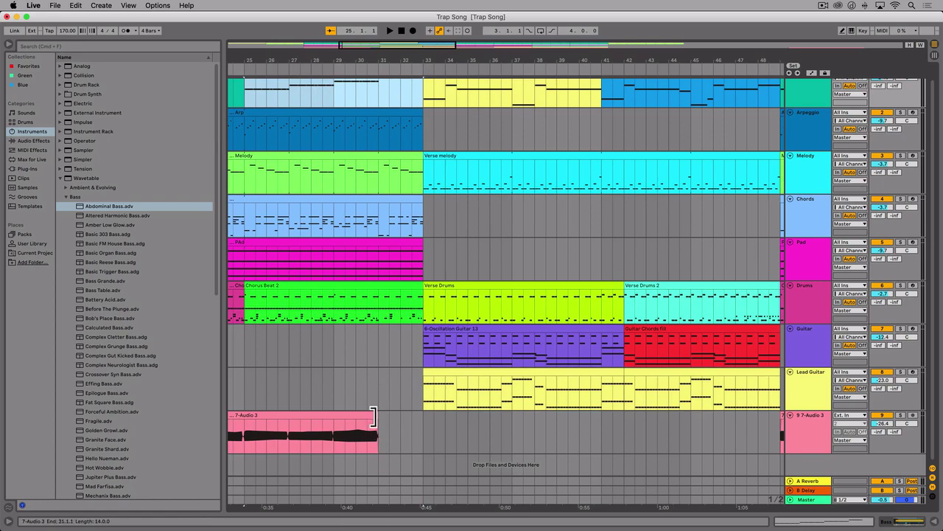
drag(373, 417, 401, 422)
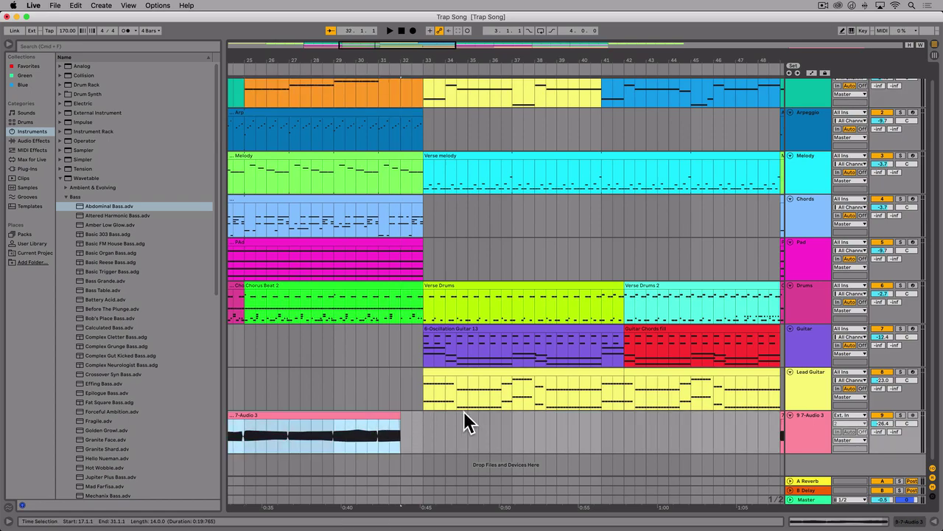
Step: Shorten the Verse Drums clip to end at bar 41 and extend Verse Drums 2 back to start there
scroll(468, 422, right, 5)
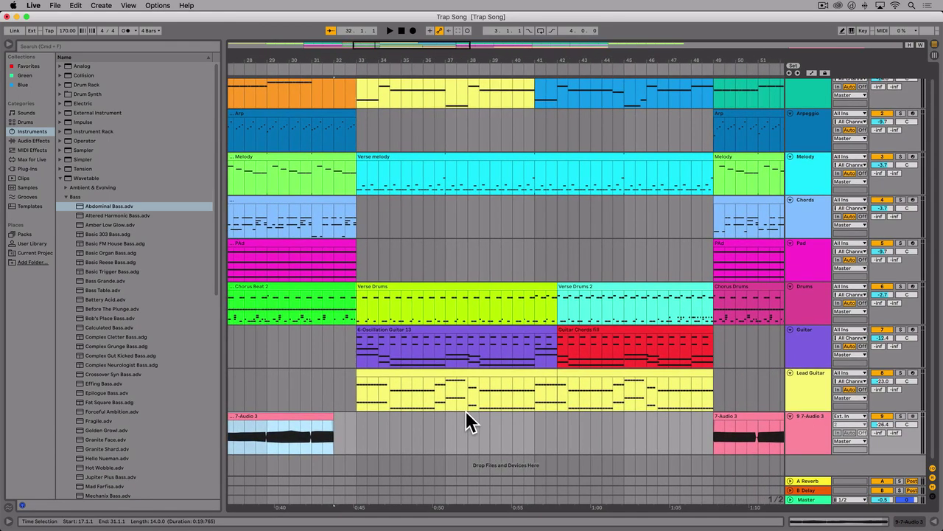
scroll(466, 410, right, 2)
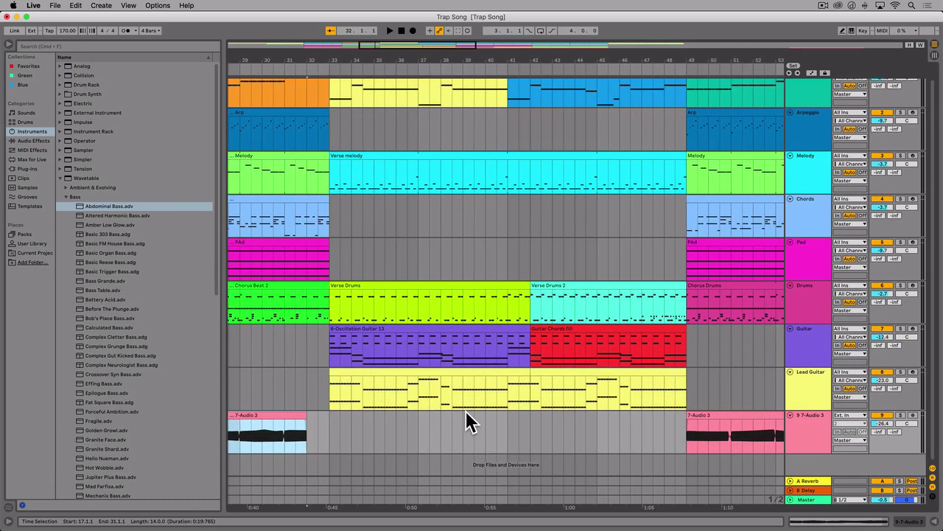
scroll(466, 410, right, 20)
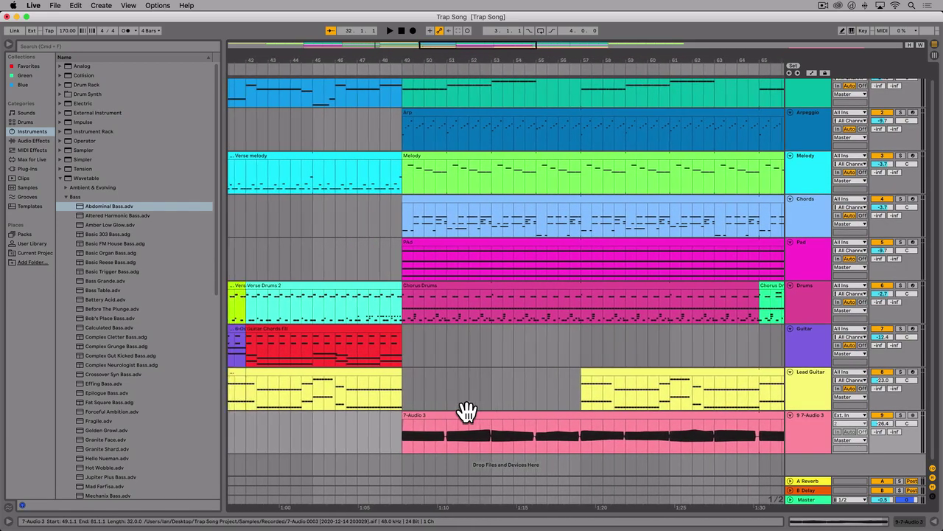
scroll(466, 411, left, 15)
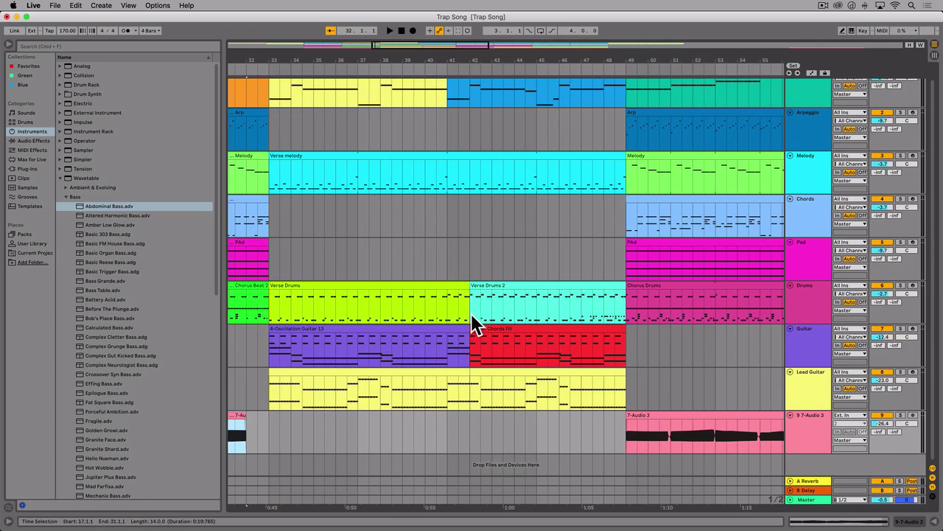
click(416, 286)
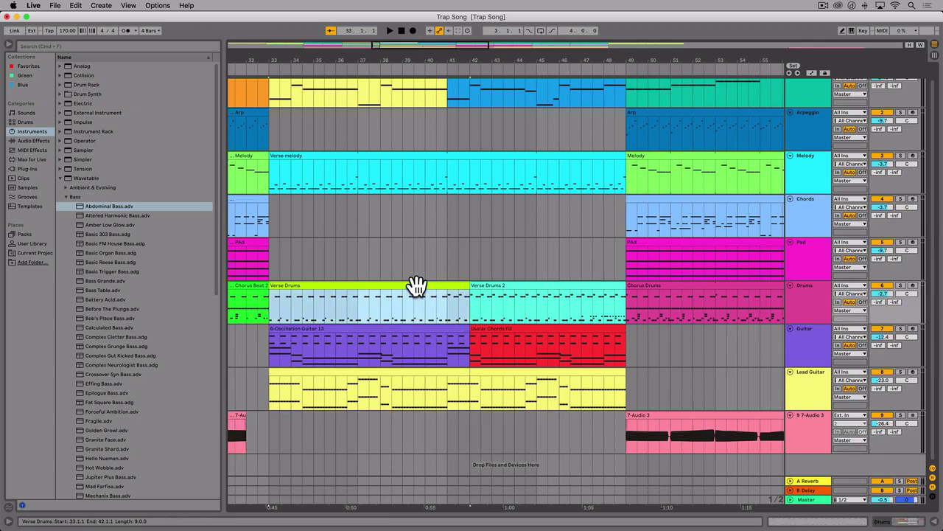
drag(462, 286, 448, 291)
click(472, 288)
Step: Shorten the 6-Oscillation Guitar 13 clip to end at bar 41 and extend the Guitar Chords fill clip back to start there
click(460, 332)
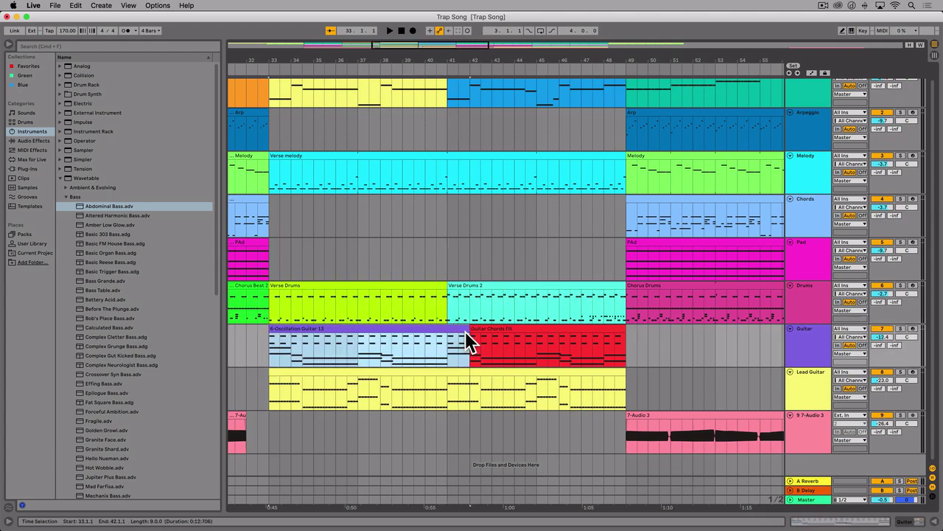
drag(469, 331, 451, 333)
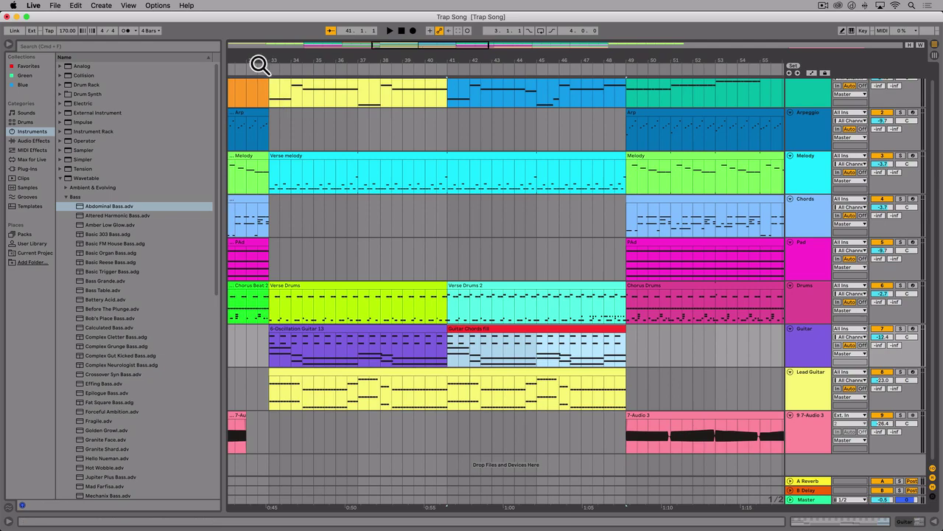
Step: Play the song from about bar 29 and listen to the transition from the chorus into the verse
scroll(314, 103, left, 10)
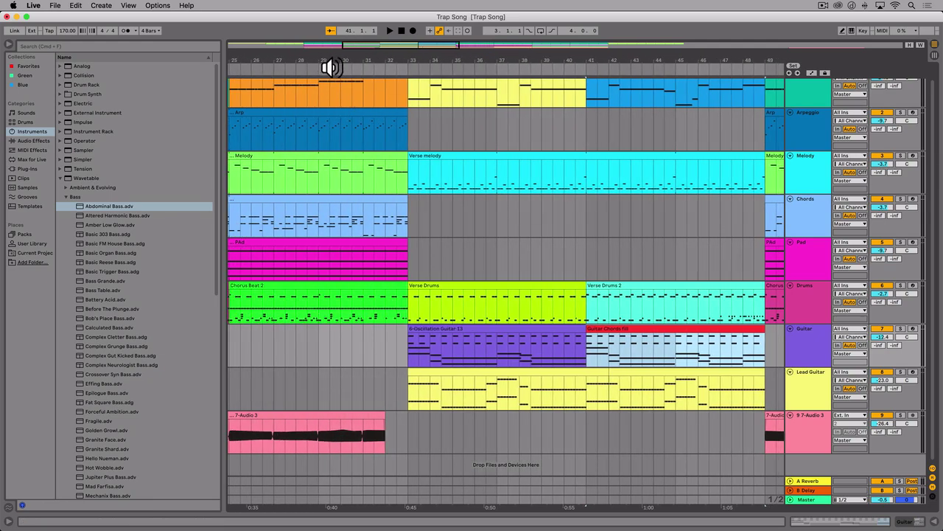
click(315, 68)
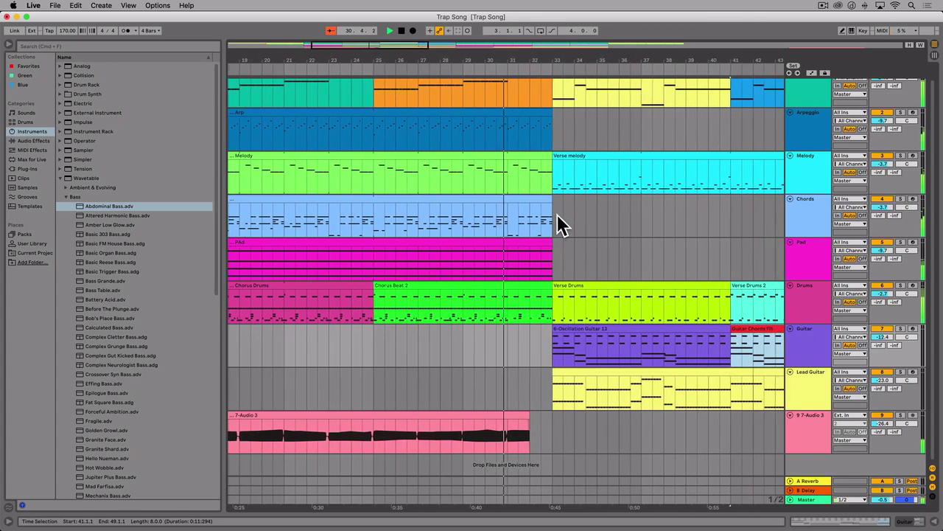
scroll(615, 225, up, 1)
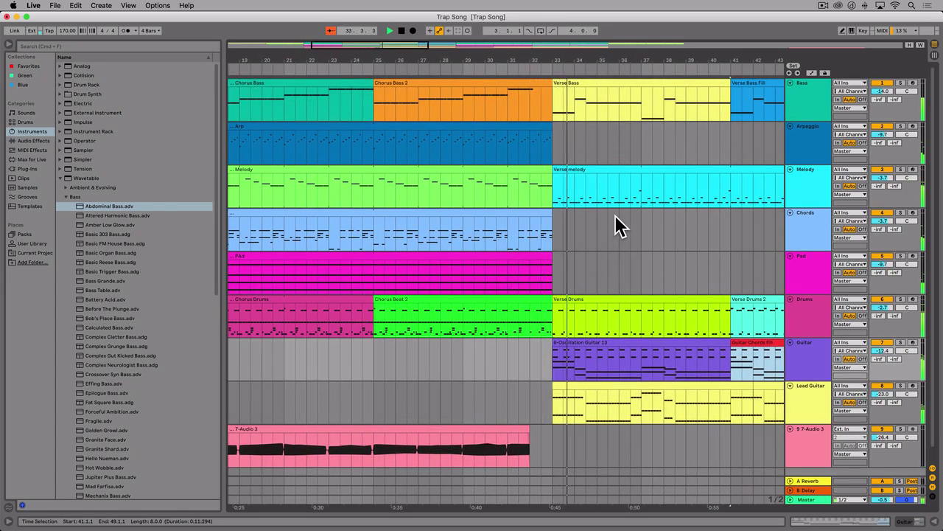
scroll(615, 225, right, 6)
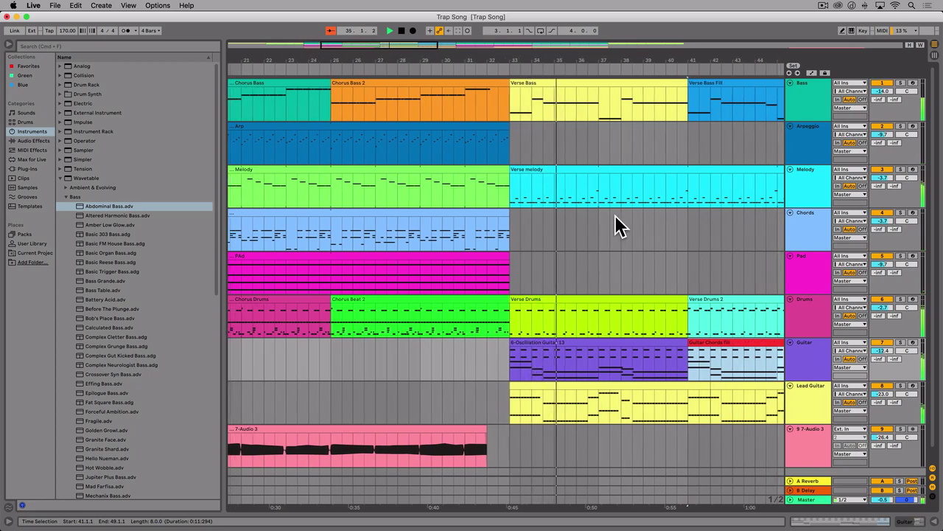
click(610, 250)
scroll(610, 260, right, 3)
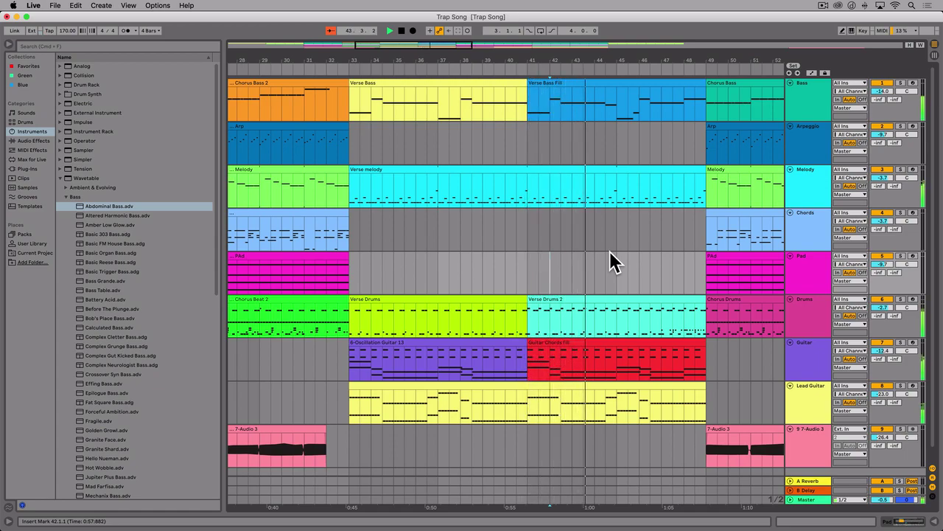
Step: Lower the velocity of all Cymbal notes in the Verse Drums 2 clip to 56, close the clip editor and stop playback
double_click(548, 299)
click(223, 263)
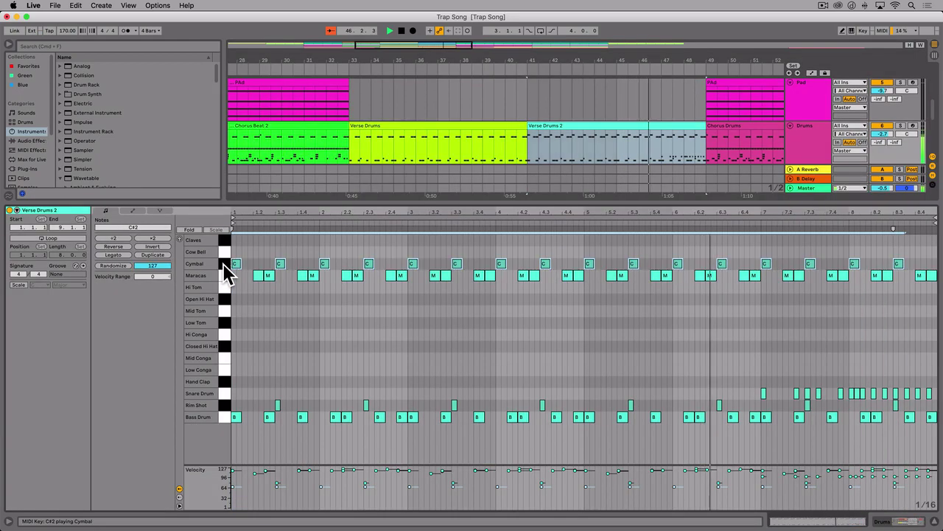
drag(325, 498, 327, 499)
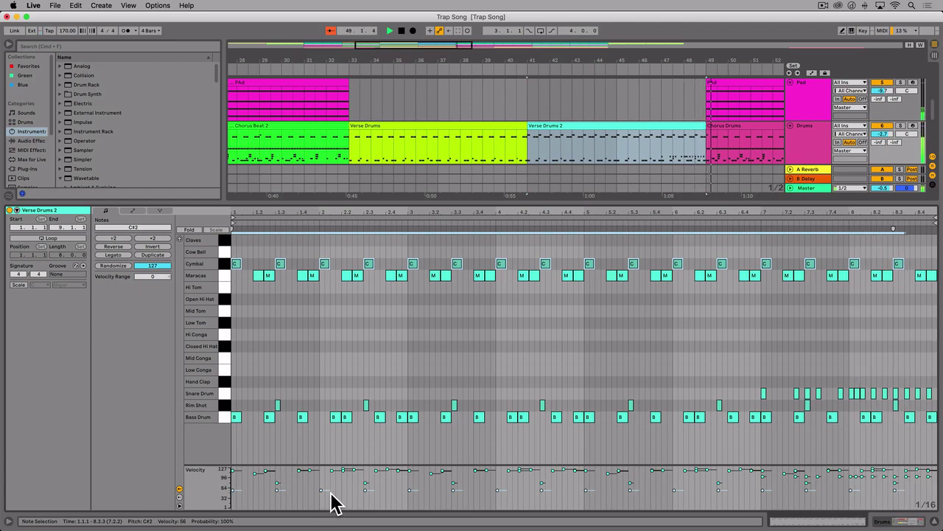
click(935, 522)
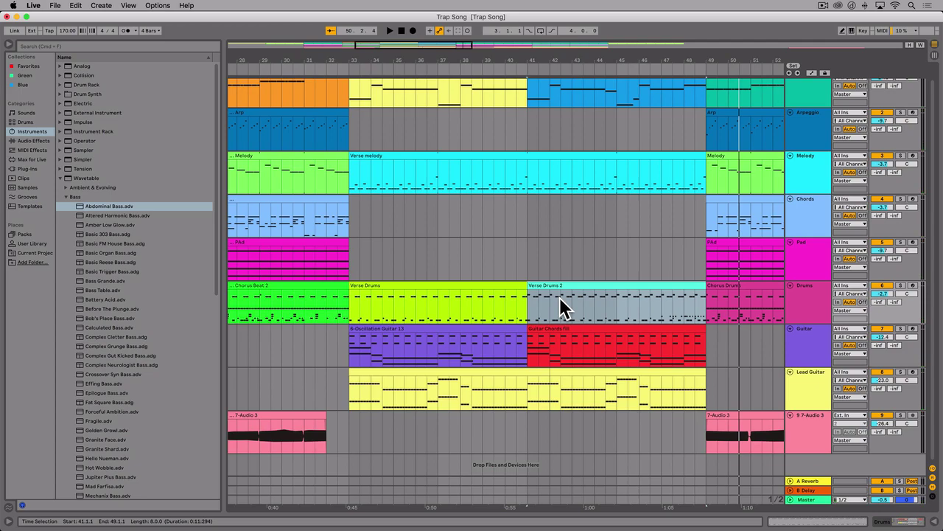
key(space)
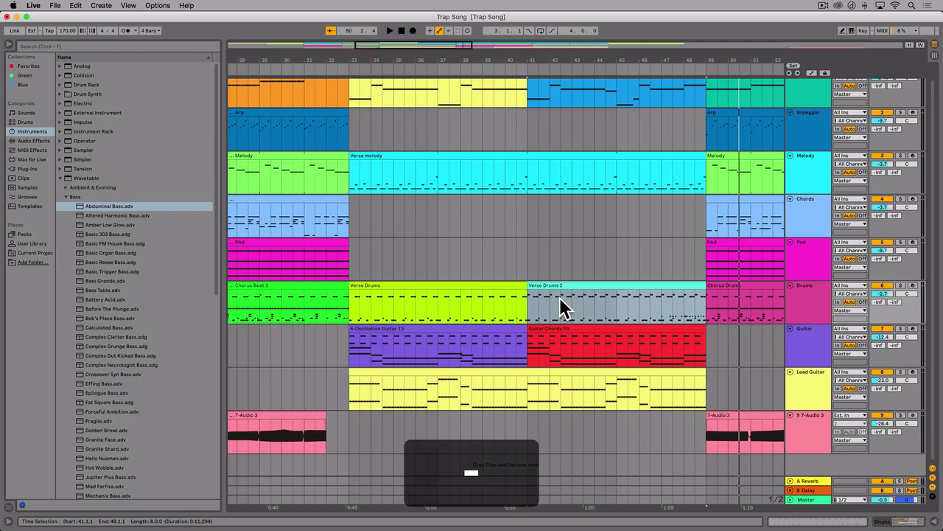
Step: Zoom out to review the whole arrangement from the intro to the ending
click(557, 267)
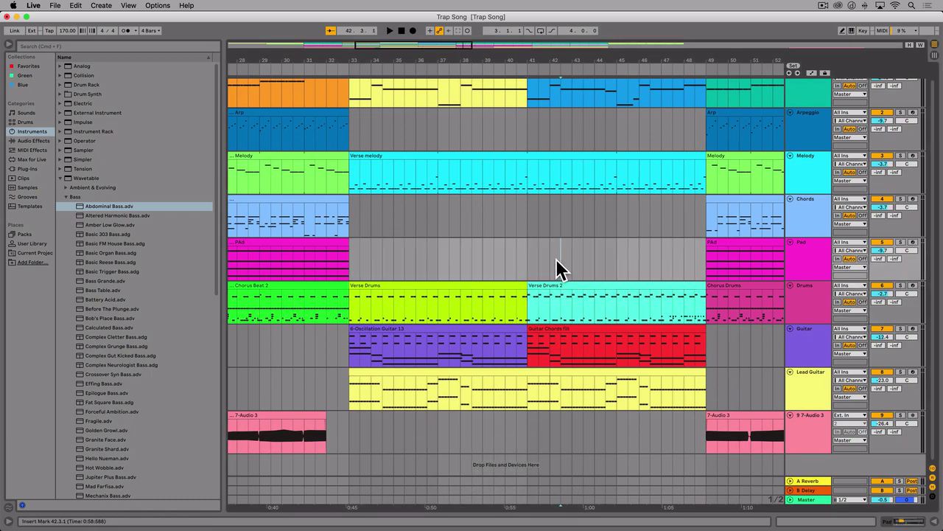
key(minus)
key(minus)
key(minus)
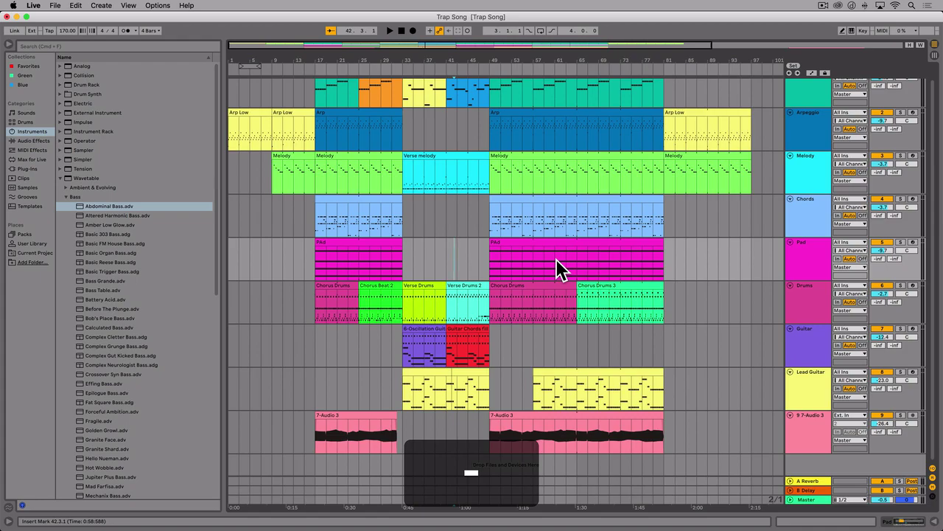